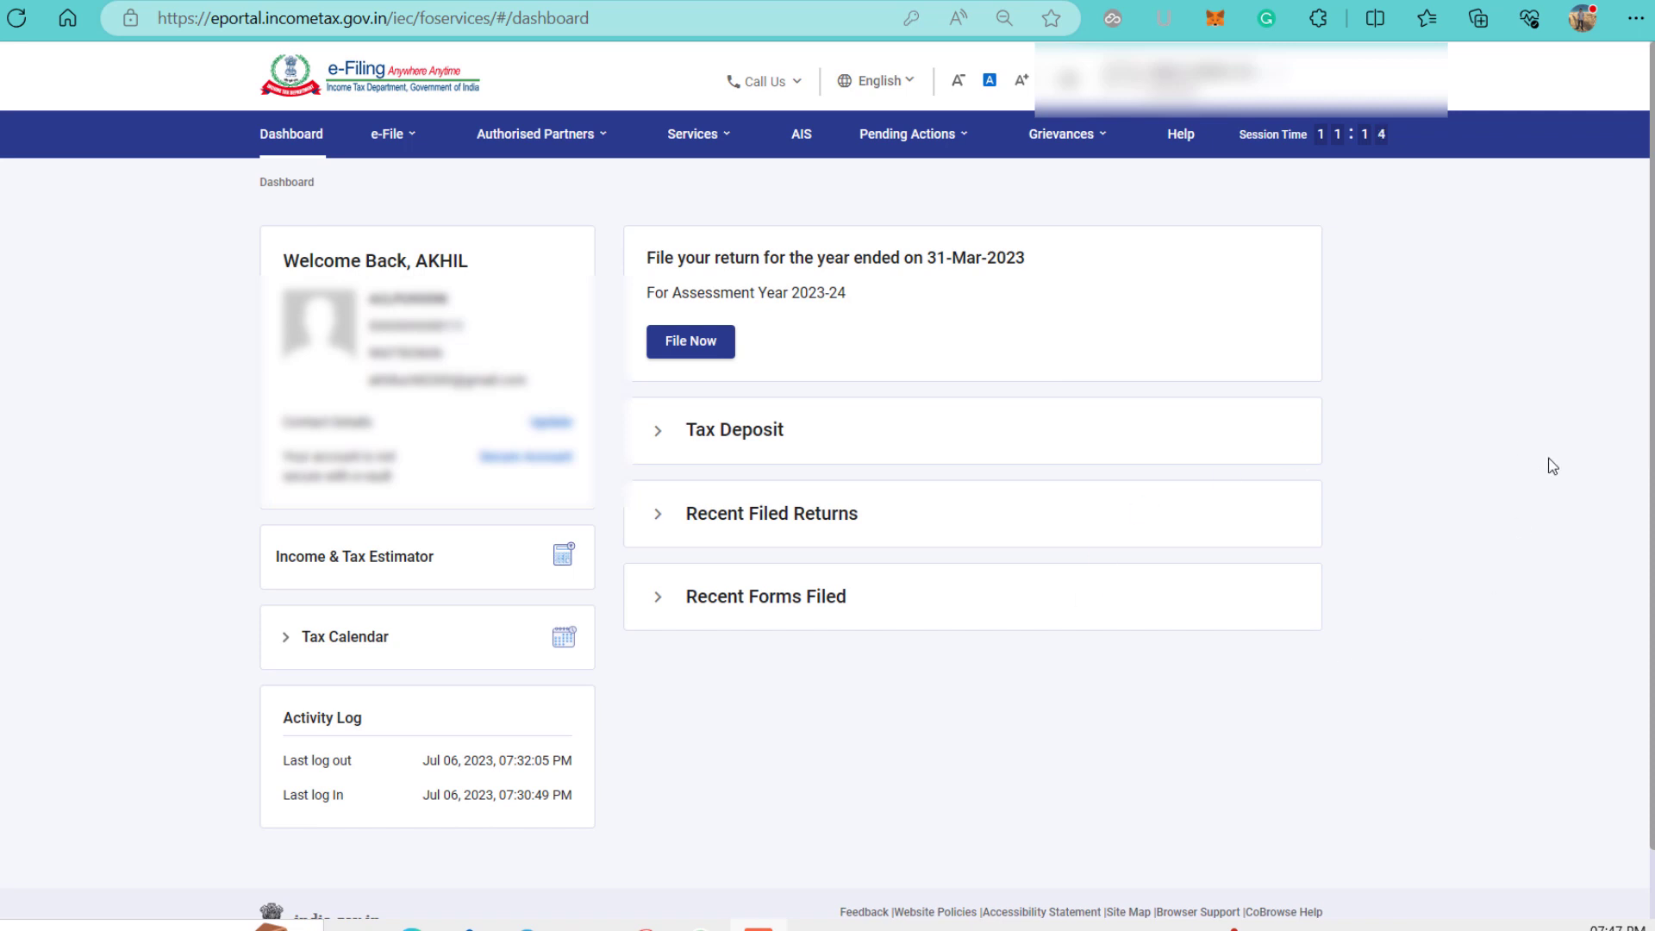
# Go to e-Pay Tax and start a New Payment to list the tax payment categories.
pyautogui.click(389, 134)
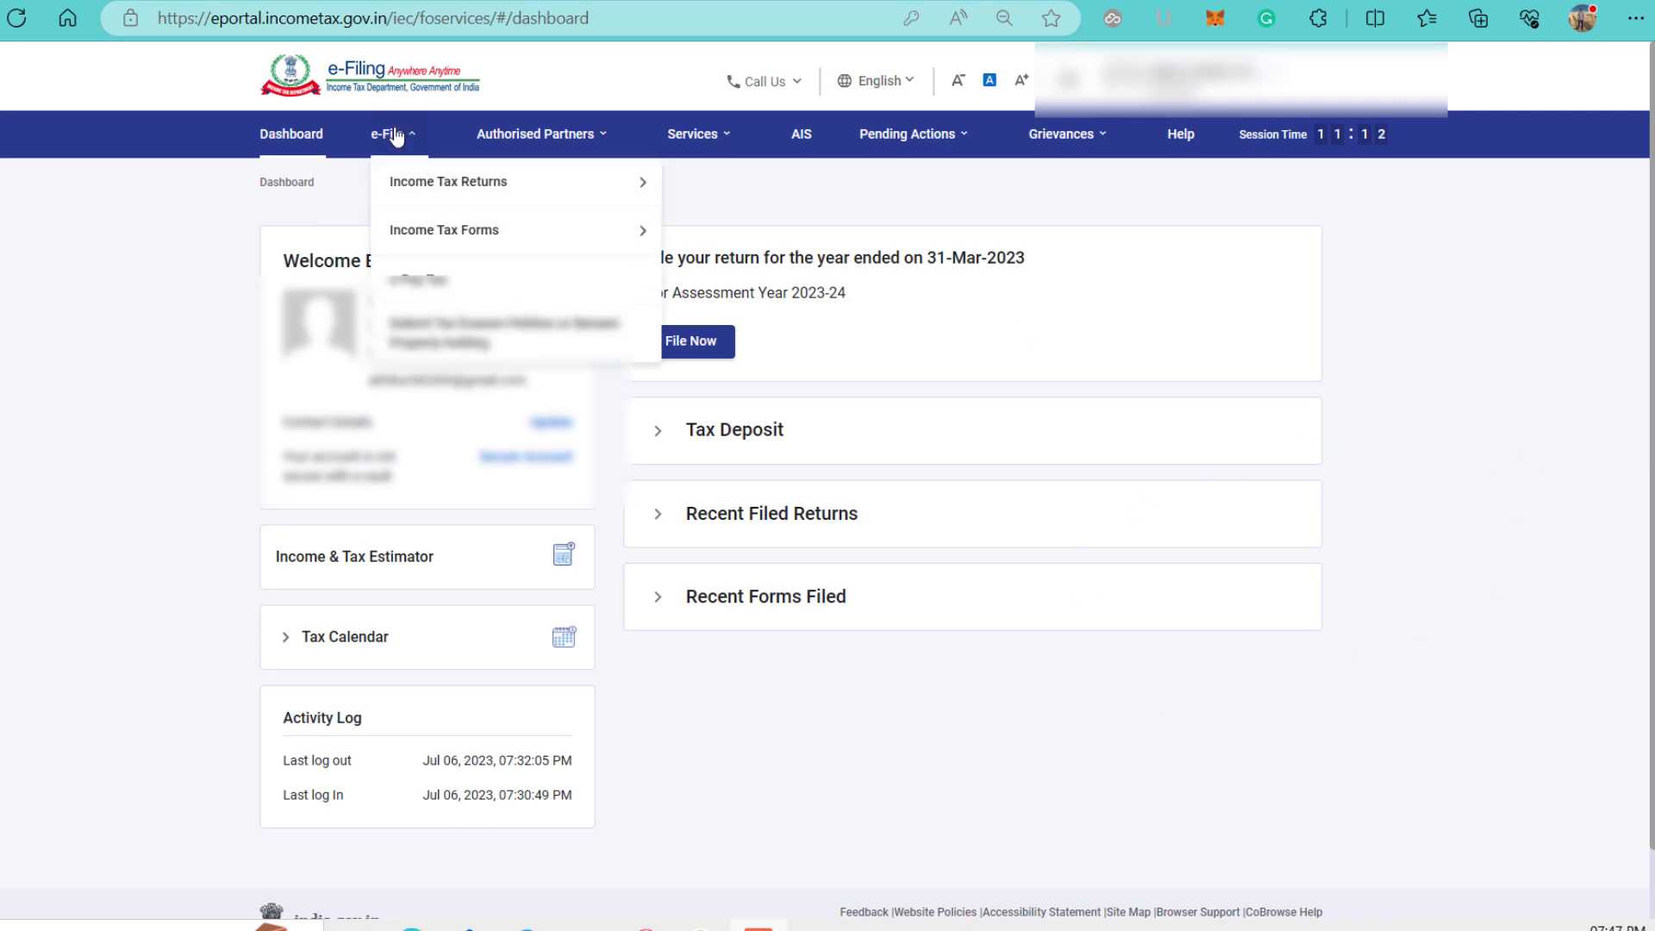
pyautogui.click(429, 279)
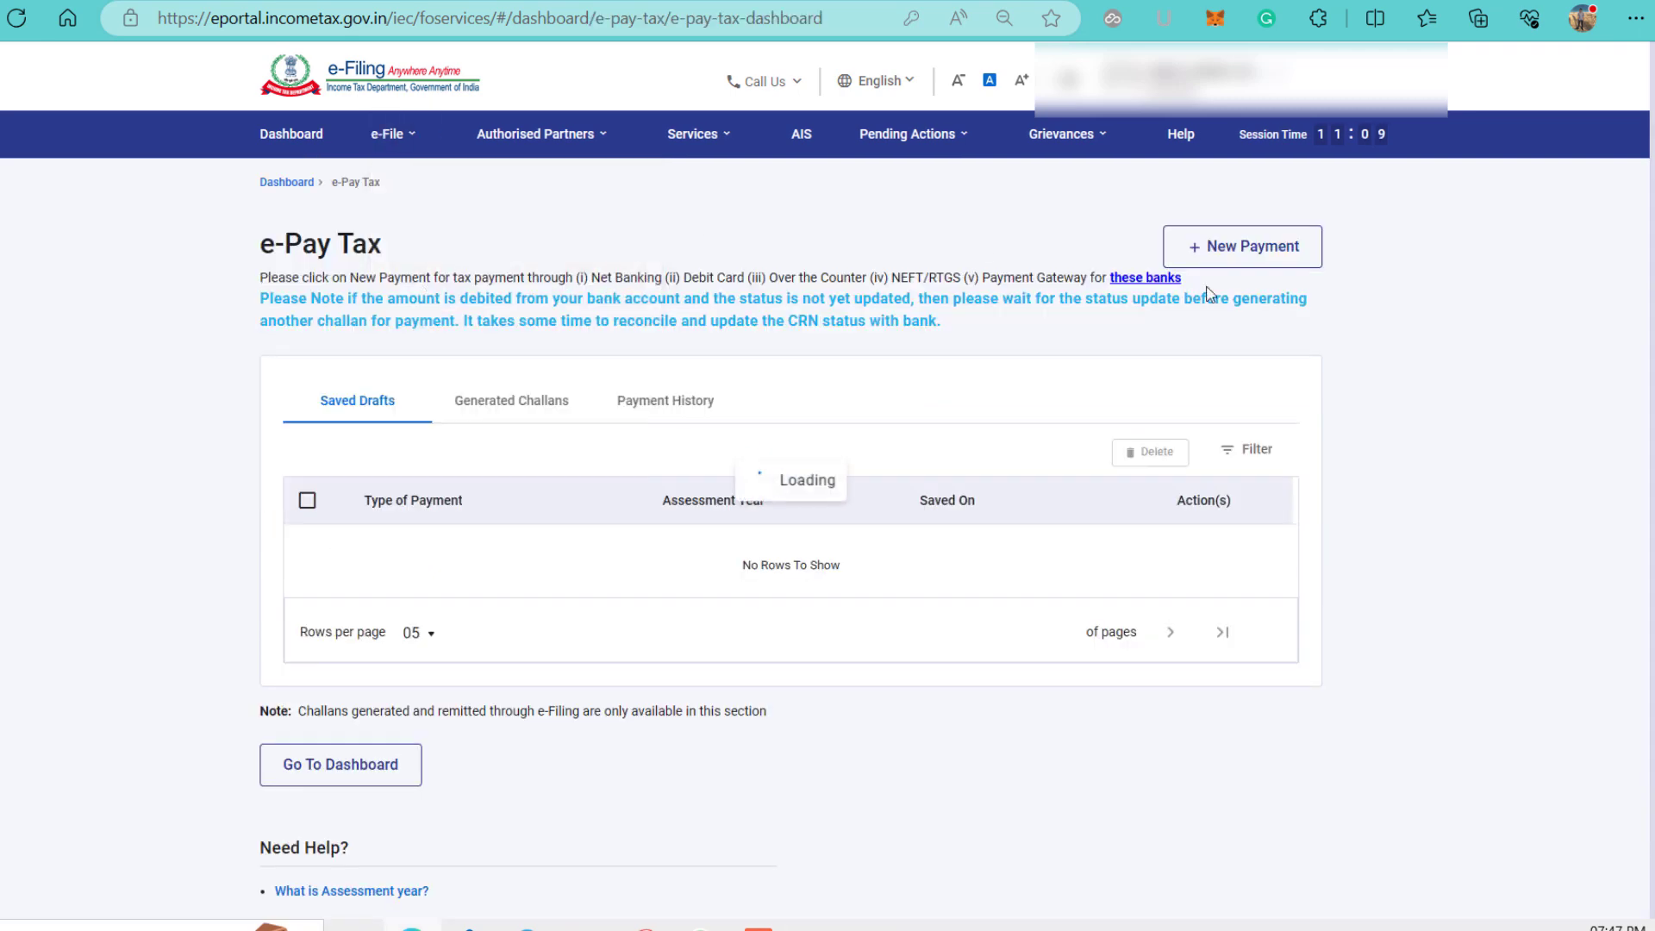
pyautogui.click(1266, 250)
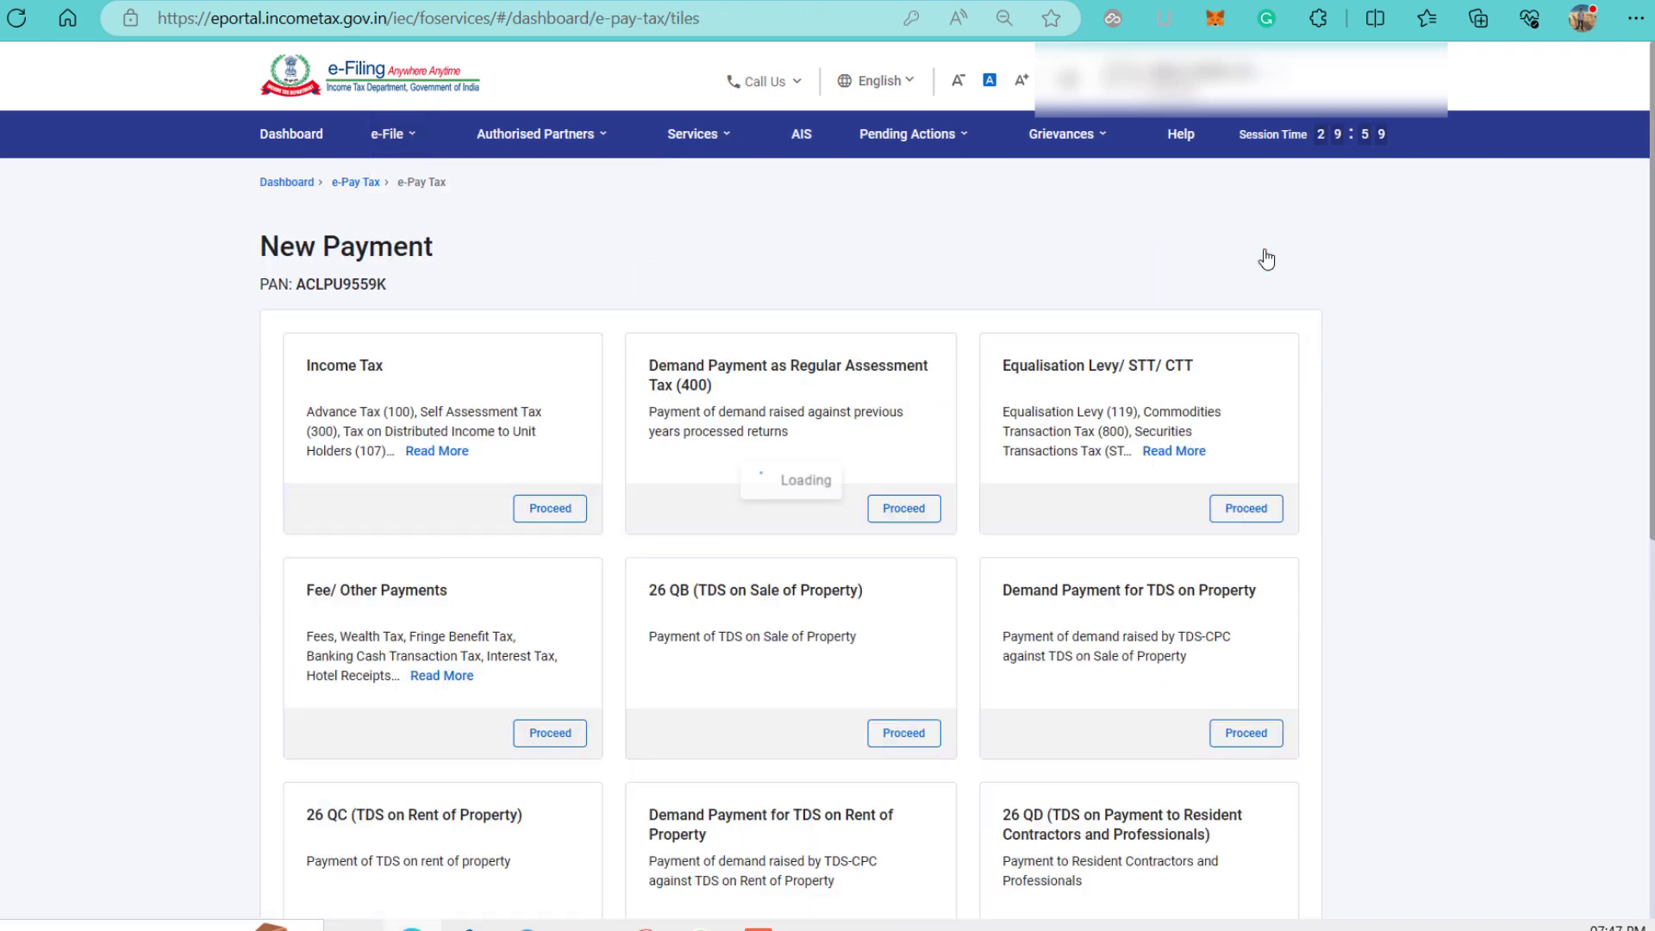
pyautogui.scroll(-2, 1359, 344)
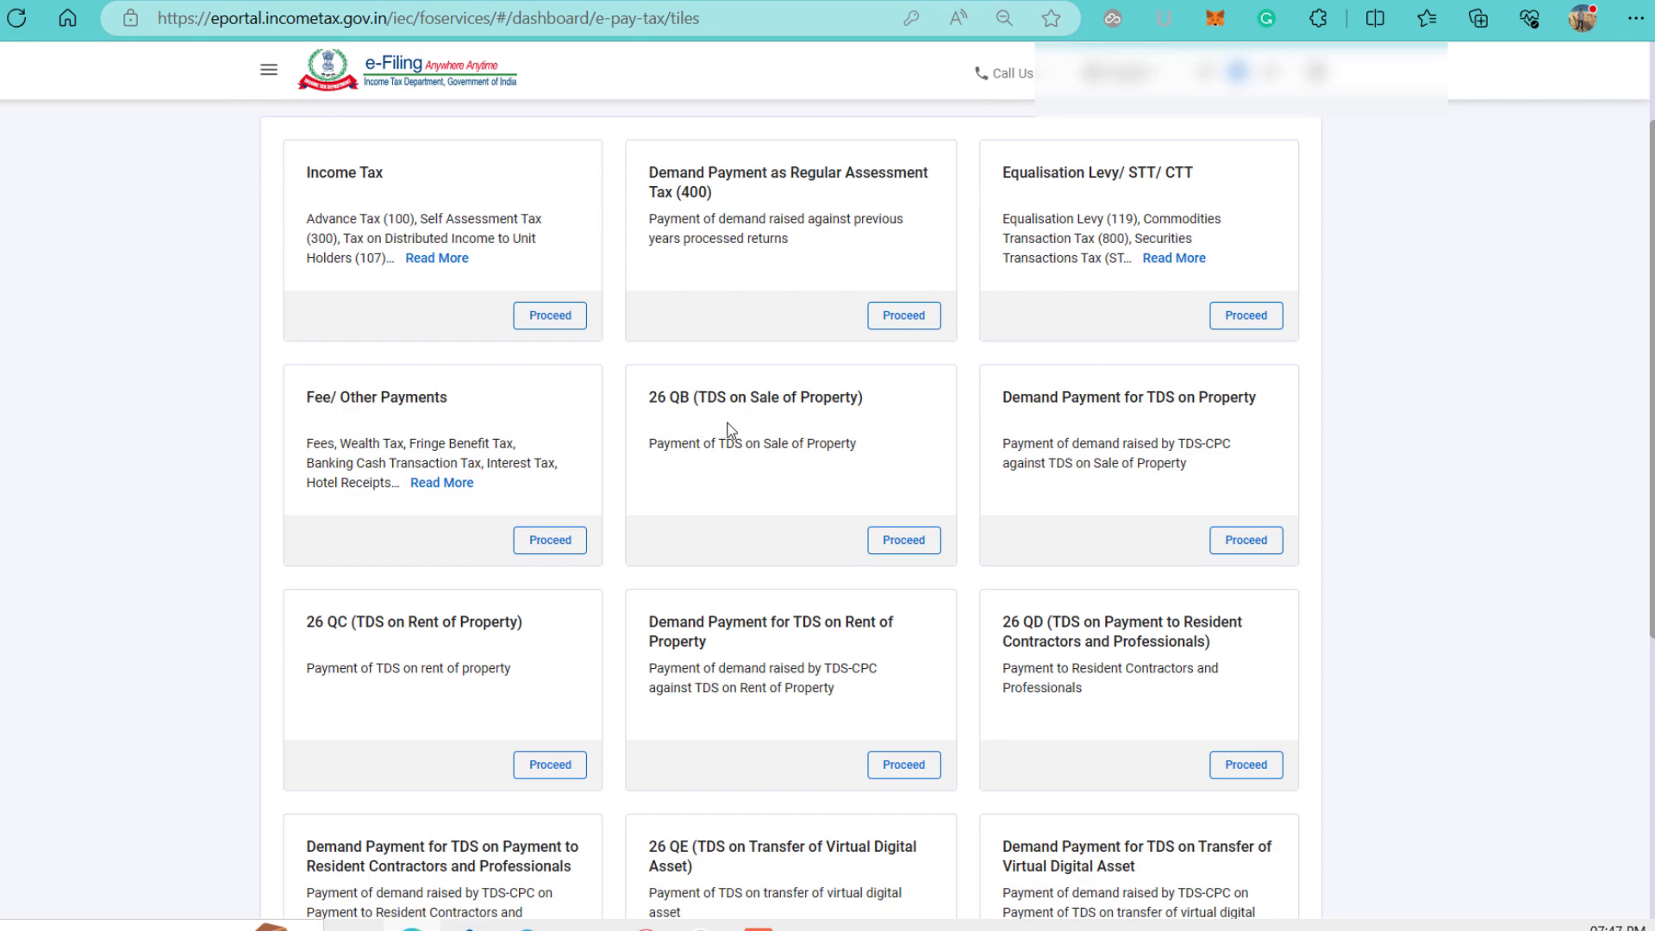
# Start the 26 QB (TDS on Sale of Property) payment and review the buyer details page.
pyautogui.click(893, 552)
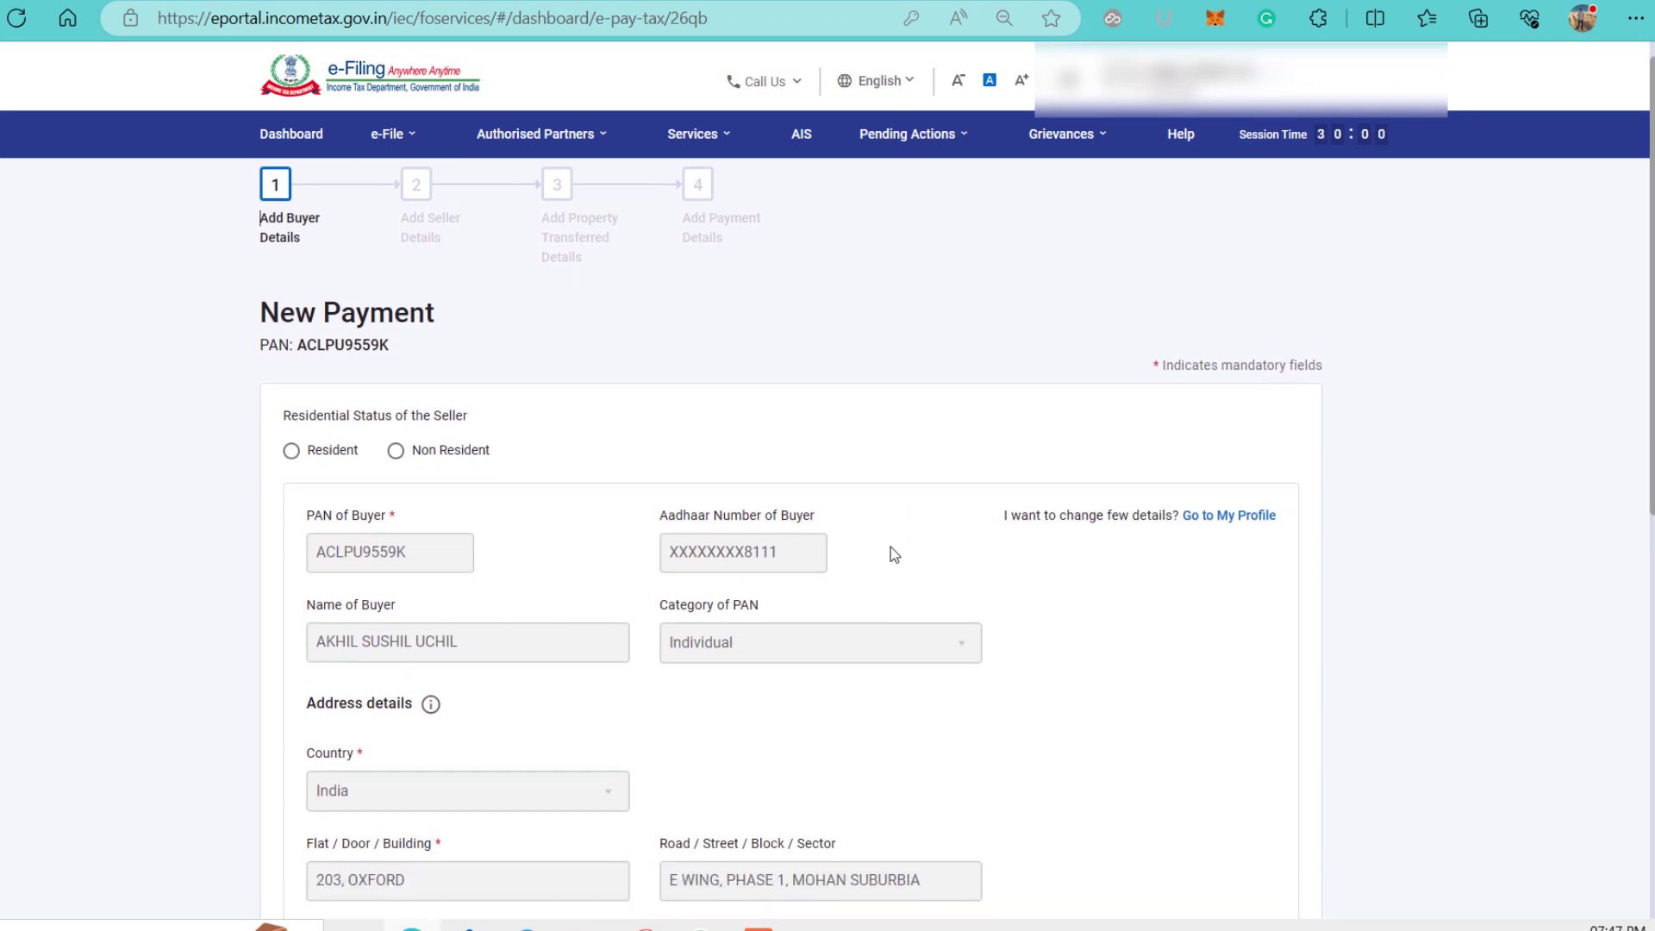
pyautogui.scroll(-3, 893, 556)
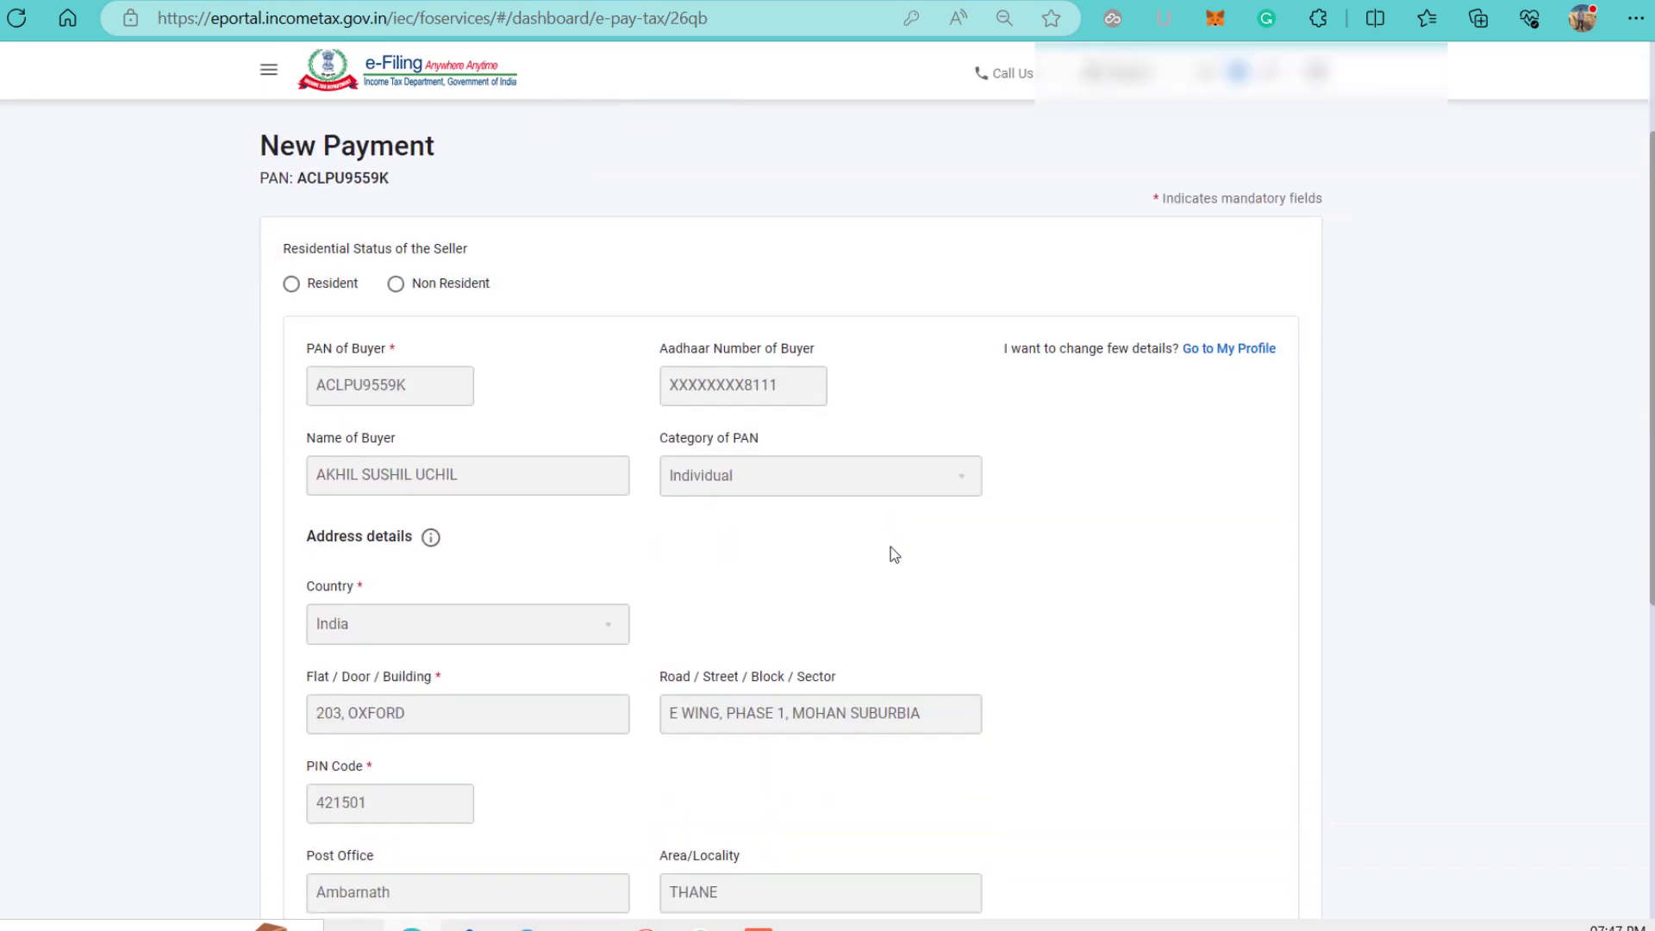
pyautogui.scroll(-1, 892, 548)
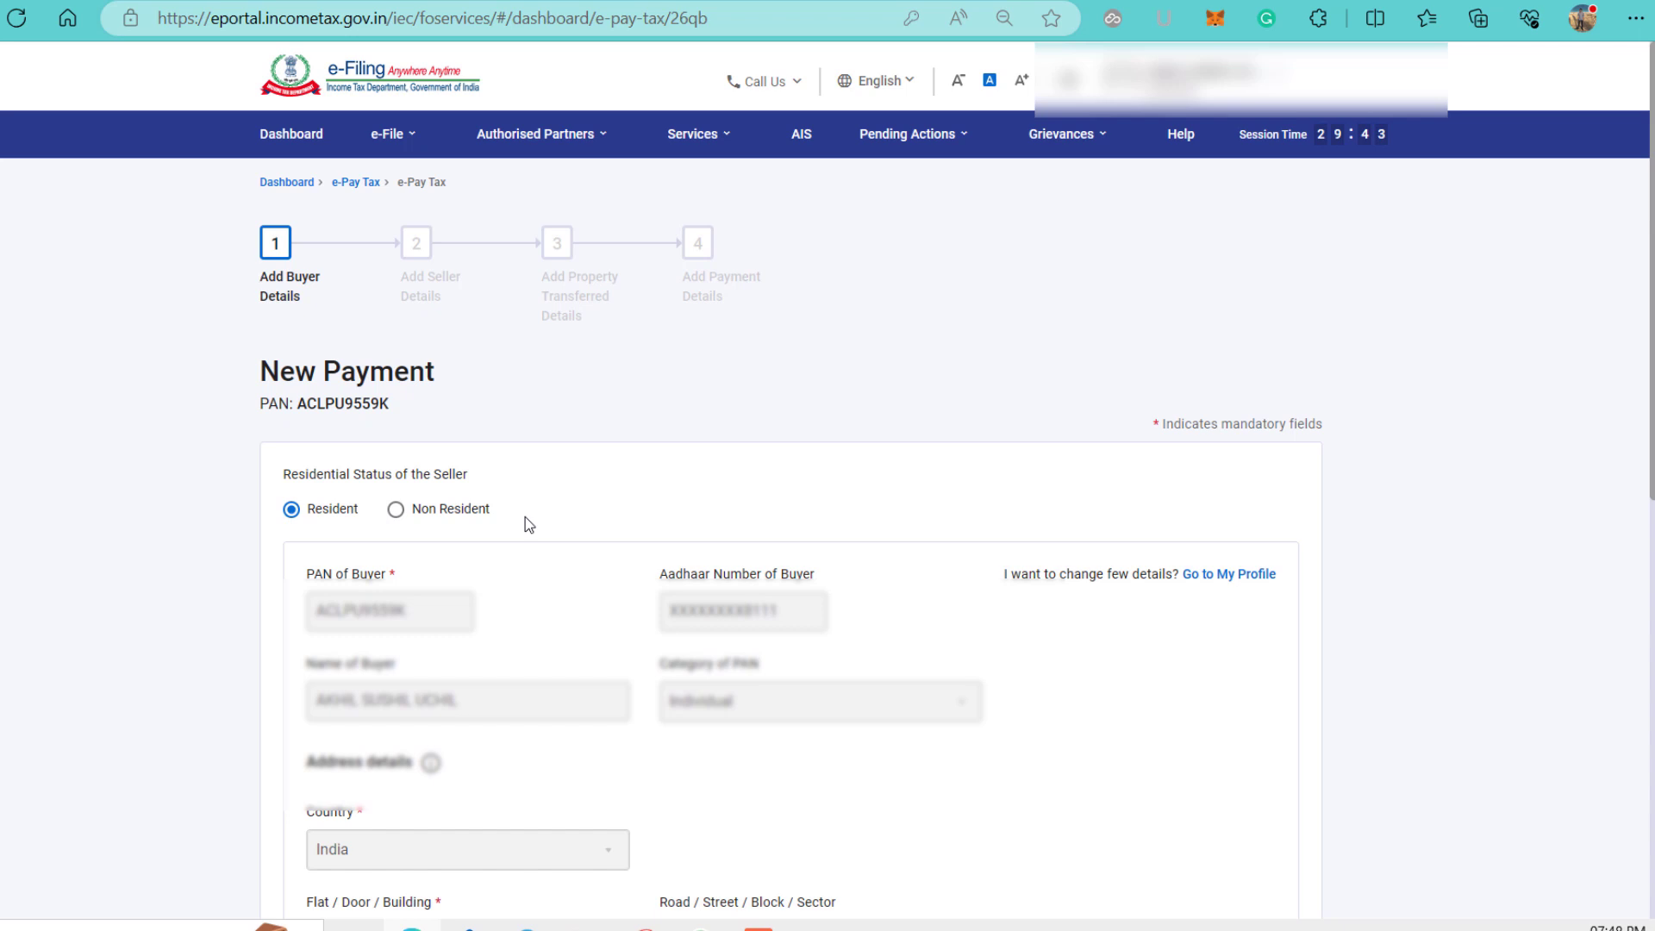
pyautogui.scroll(-2, 525, 515)
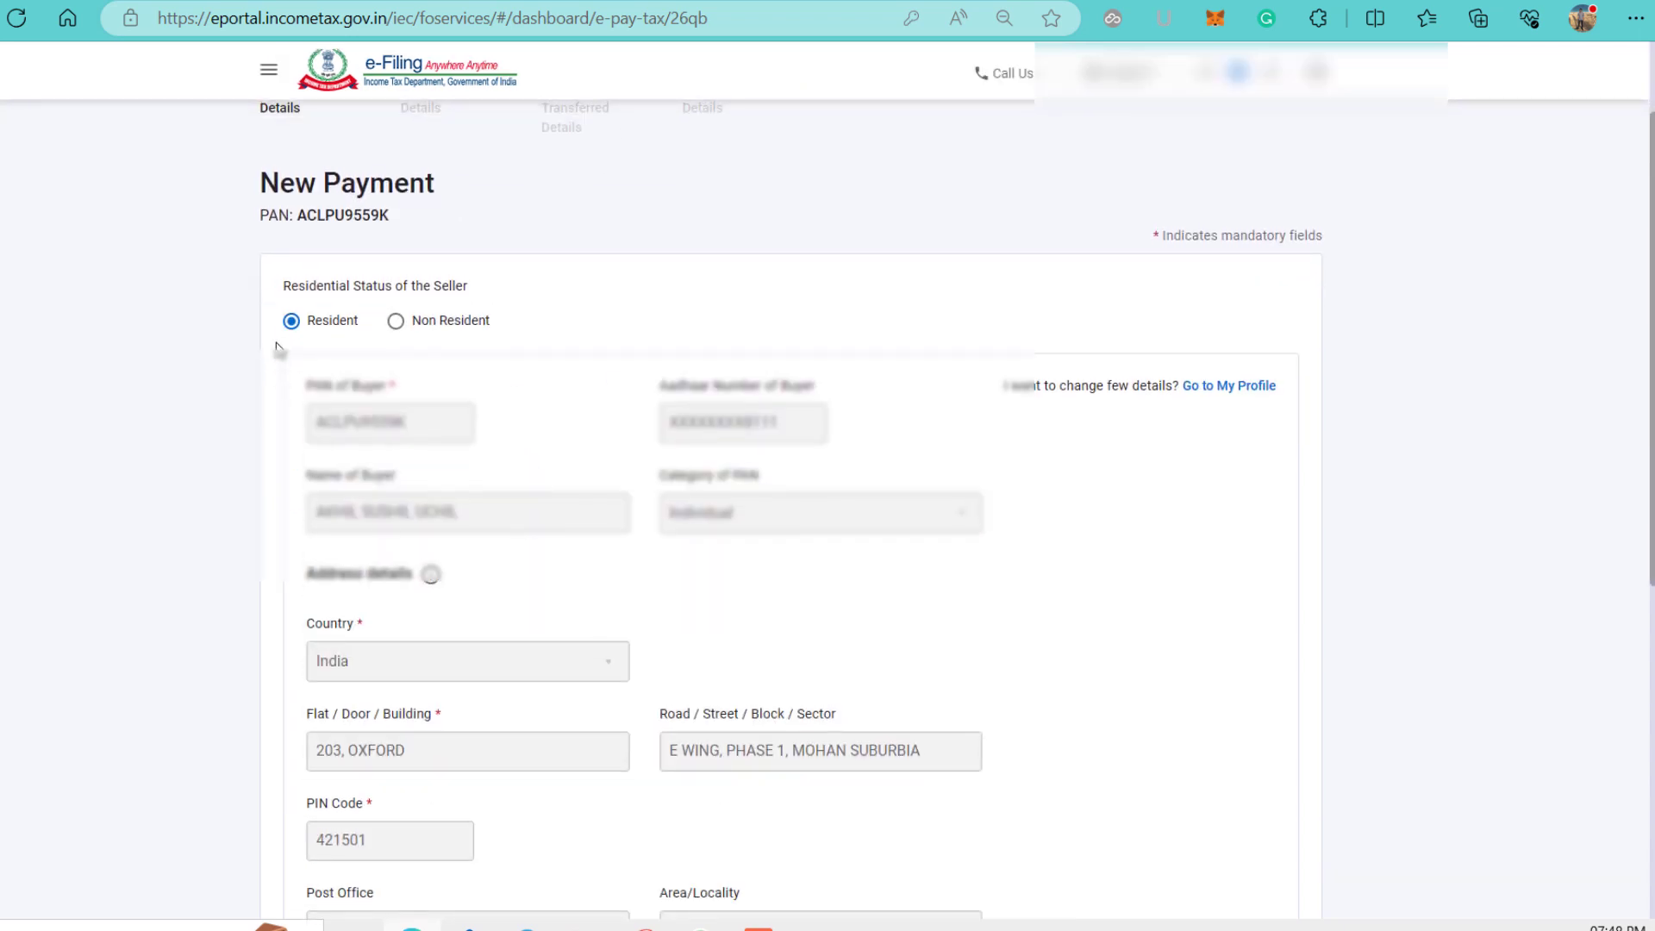
pyautogui.scroll(-1, 522, 396)
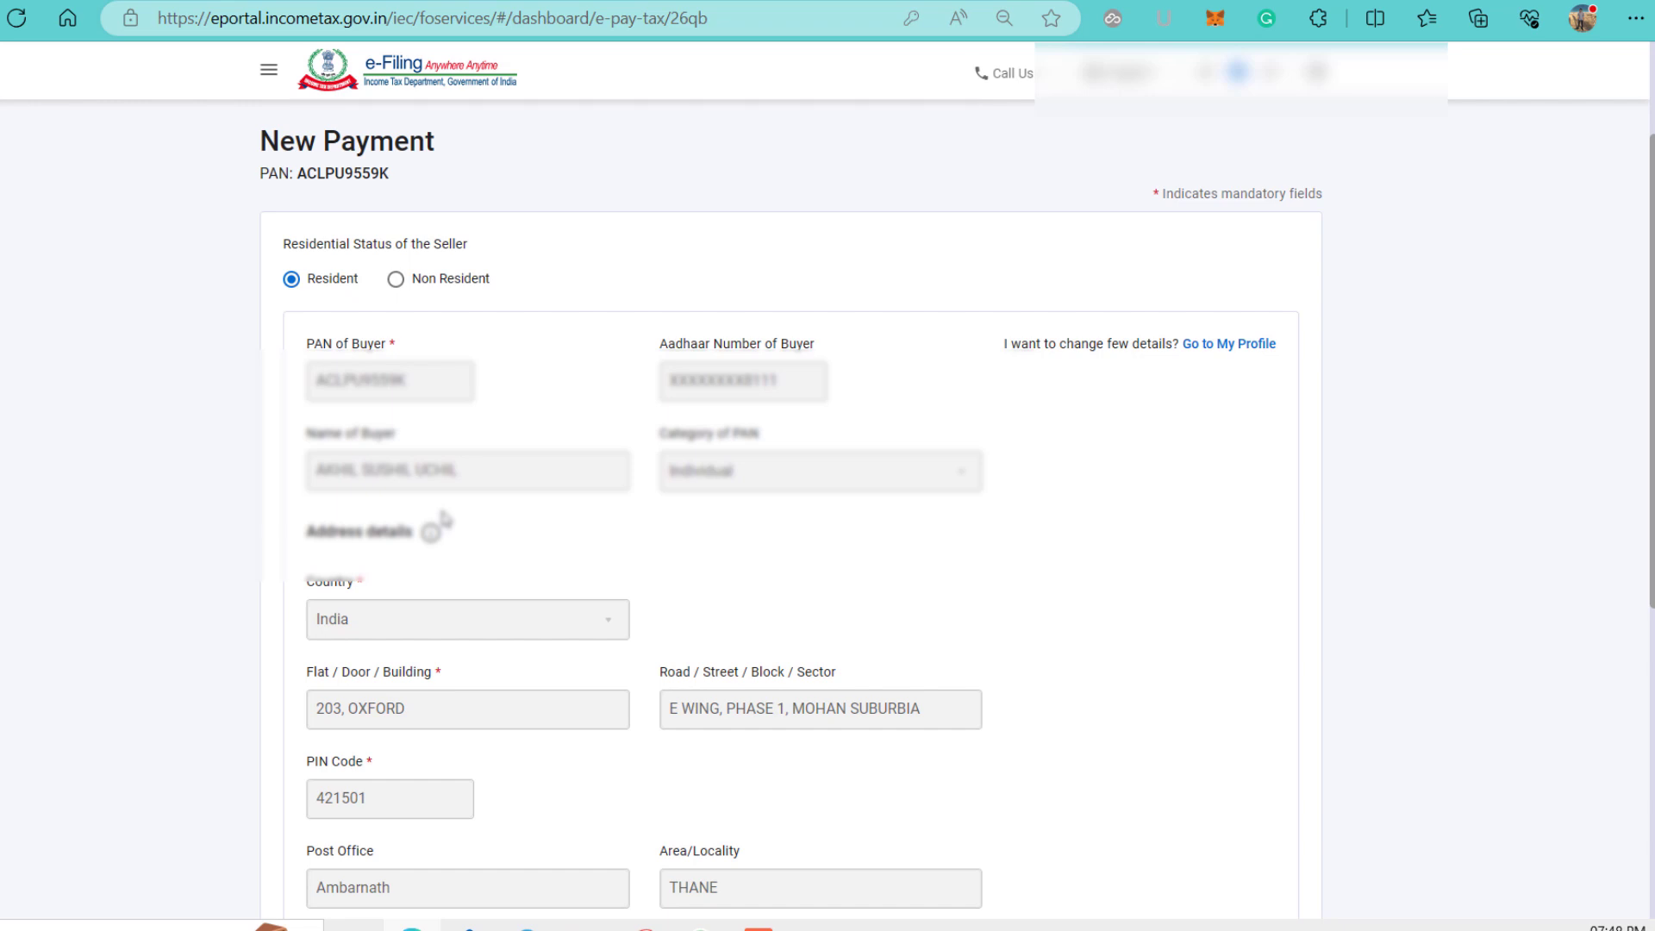
pyautogui.scroll(-1, 683, 546)
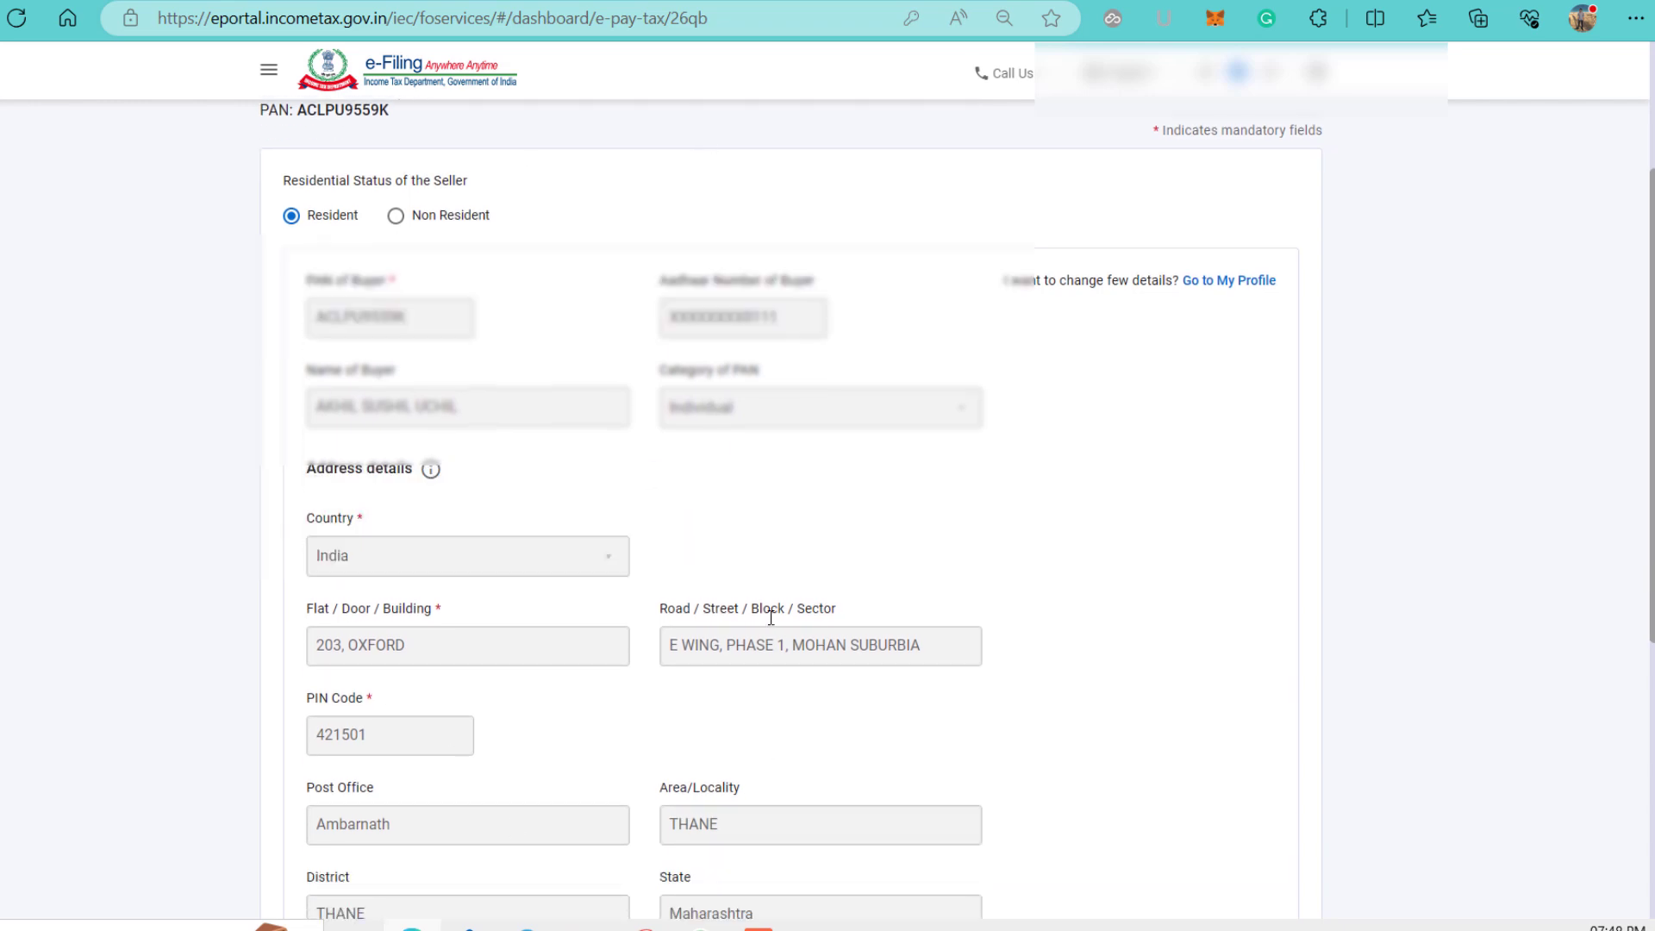
pyautogui.scroll(5, 770, 618)
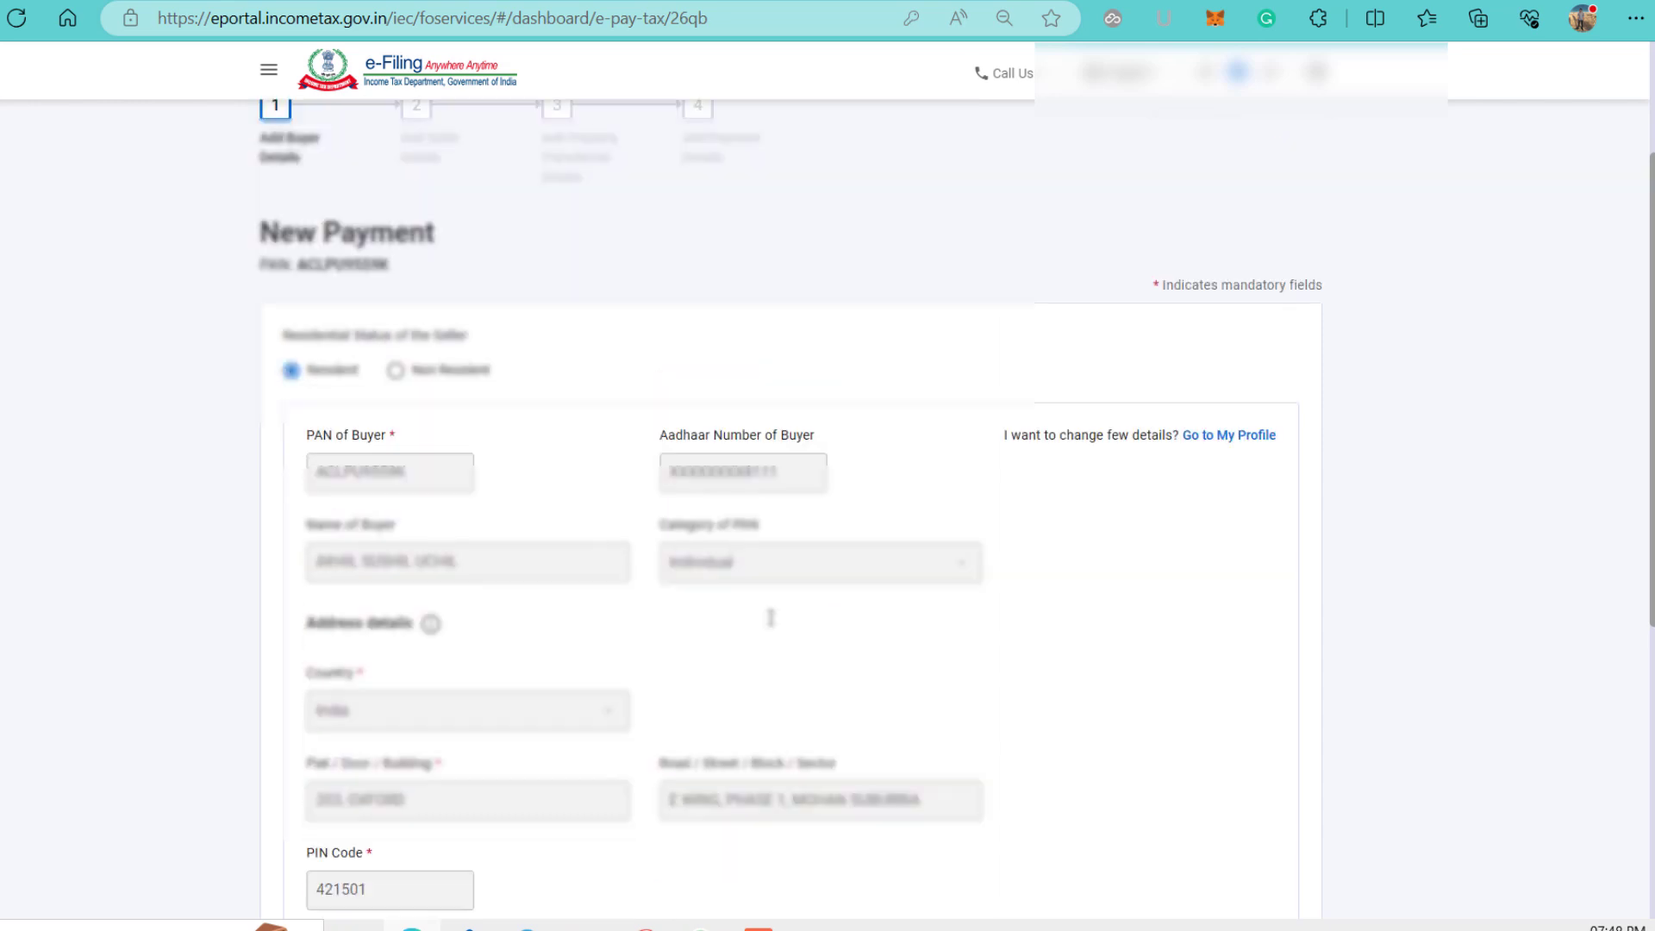
# Open and close the account profile menu, then review the prefilled buyer PAN, address and contact details.
pyautogui.click(1208, 83)
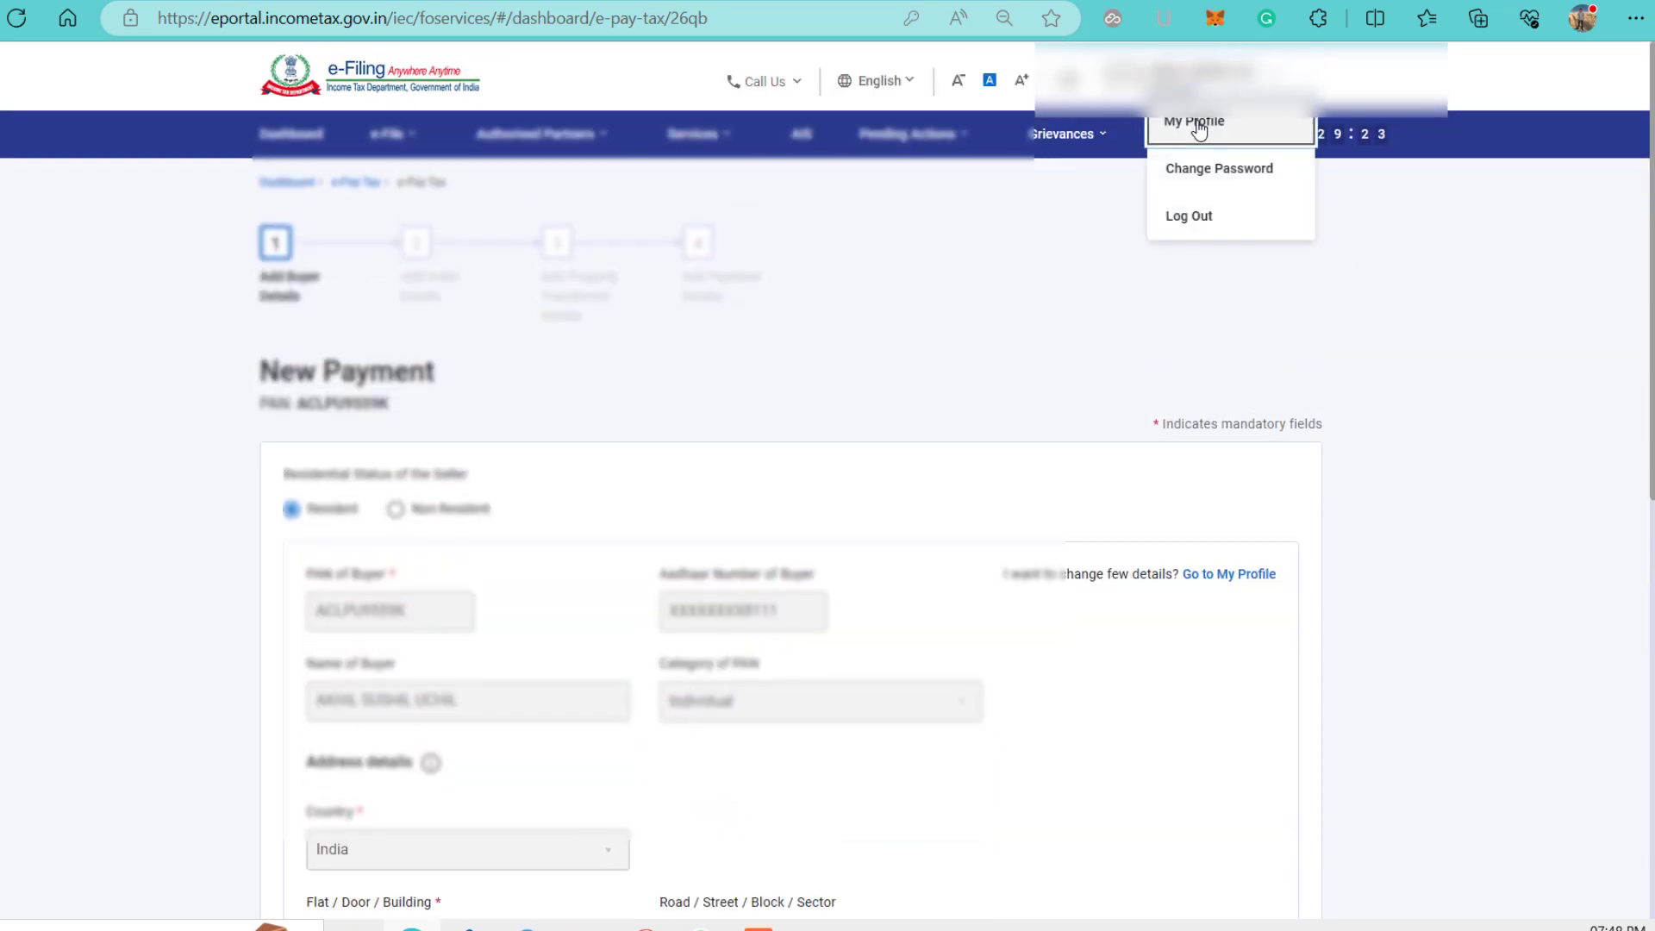
pyautogui.scroll(-5, 776, 495)
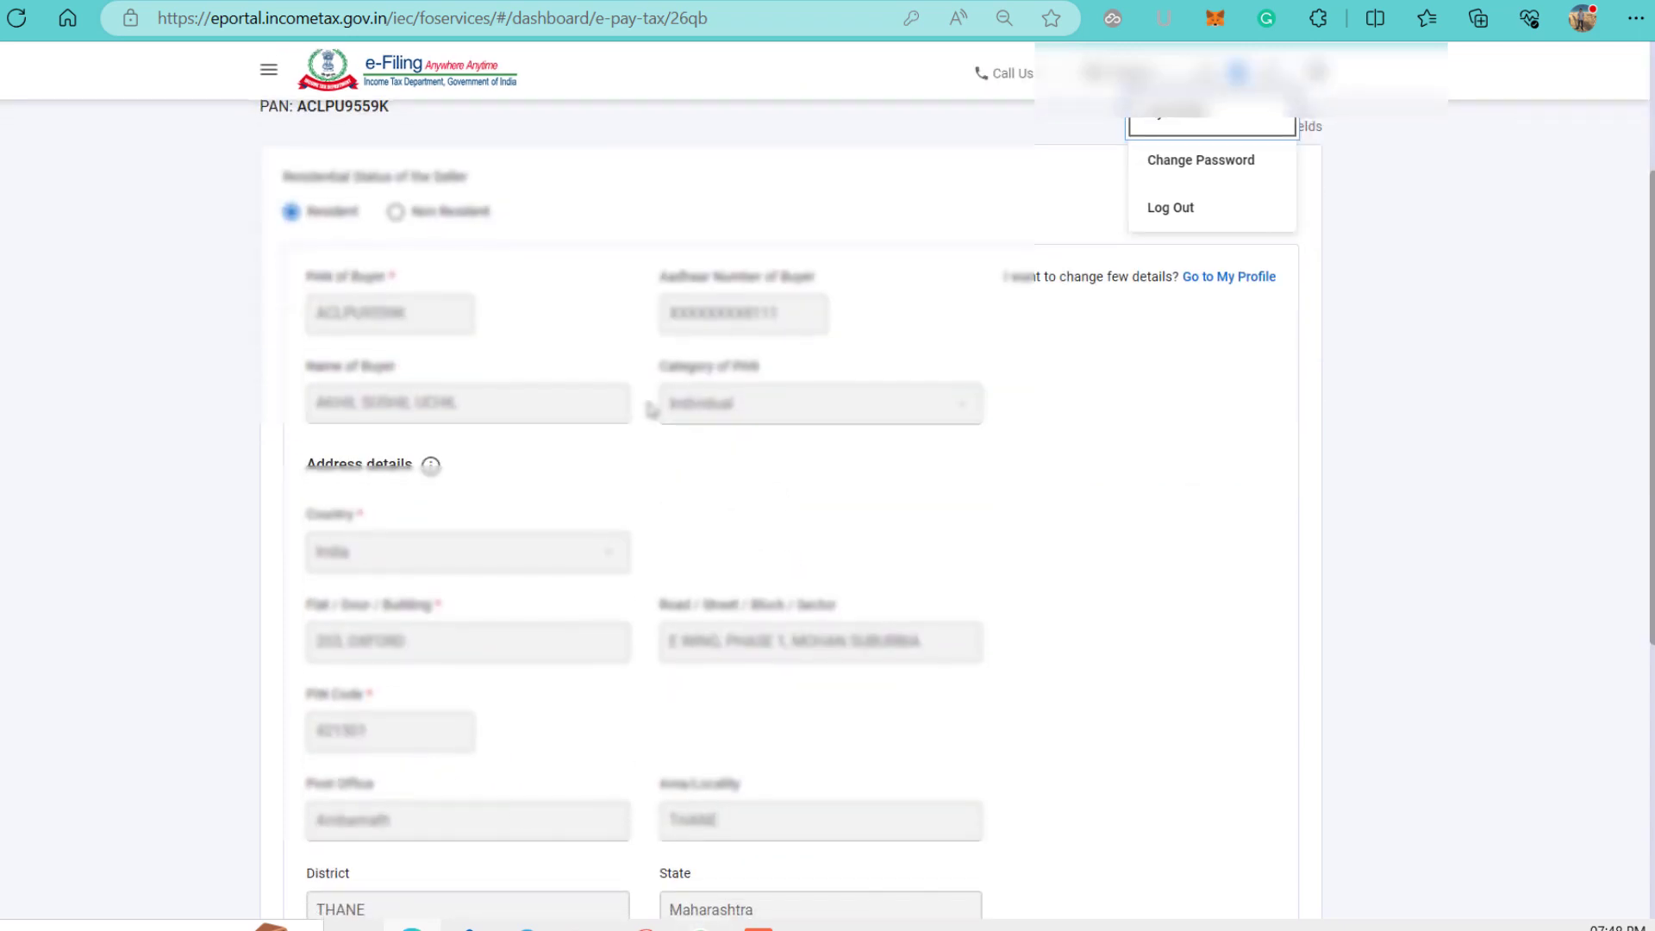
pyautogui.click(1053, 598)
pyautogui.scroll(-3, 1052, 598)
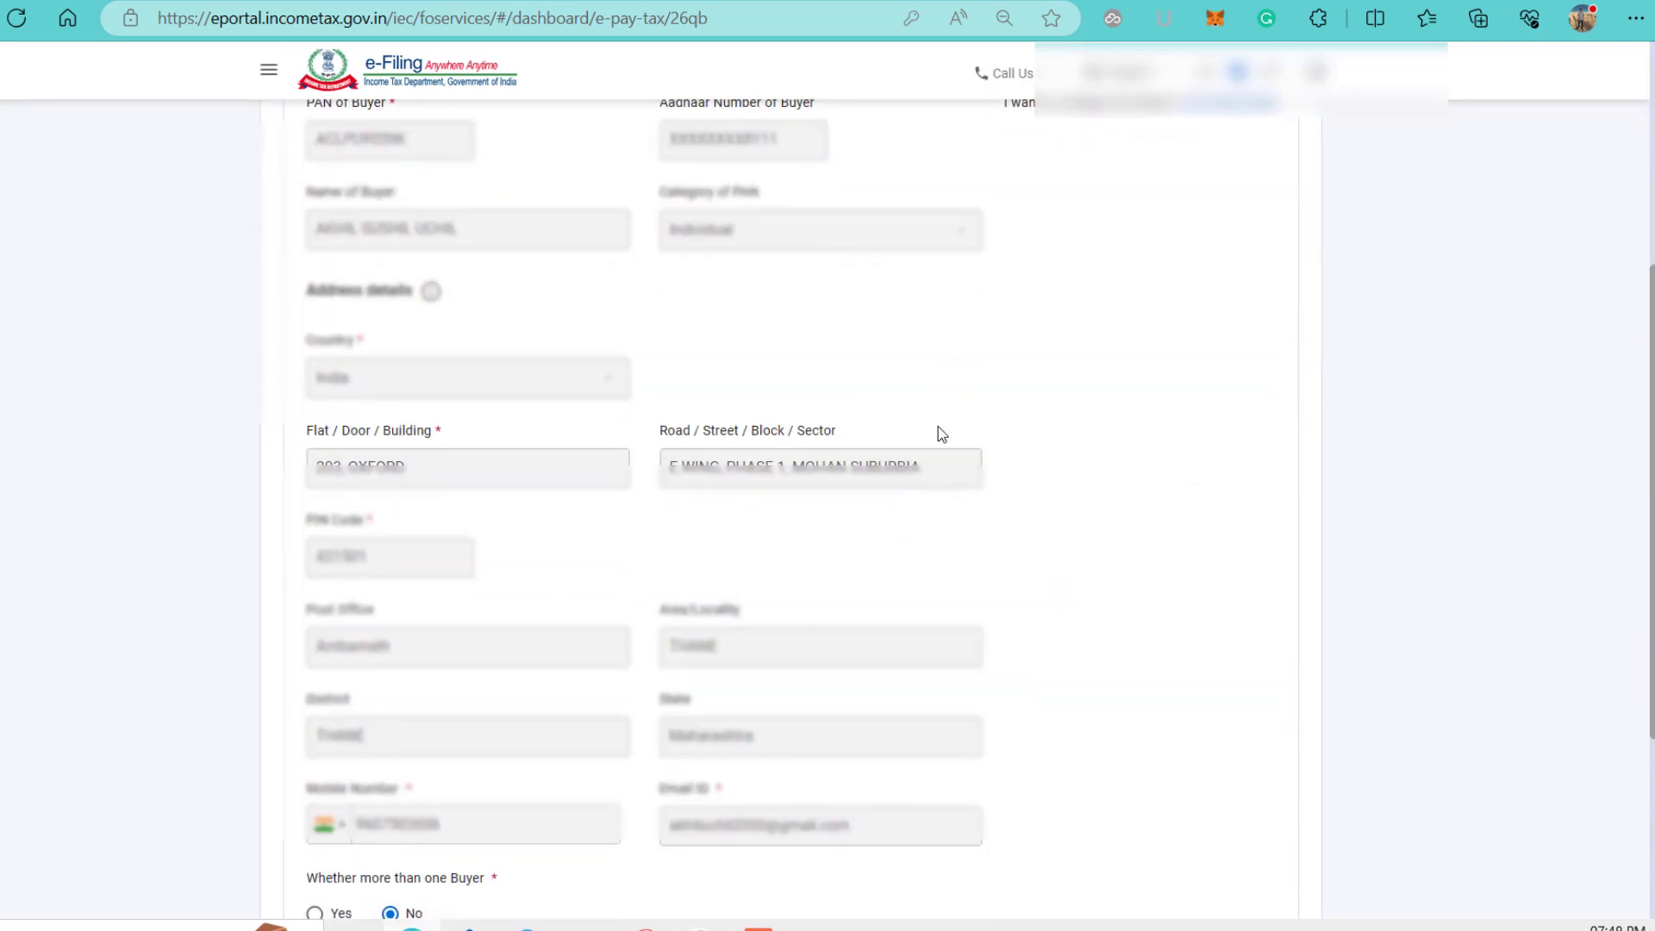
pyautogui.scroll(-2, 991, 300)
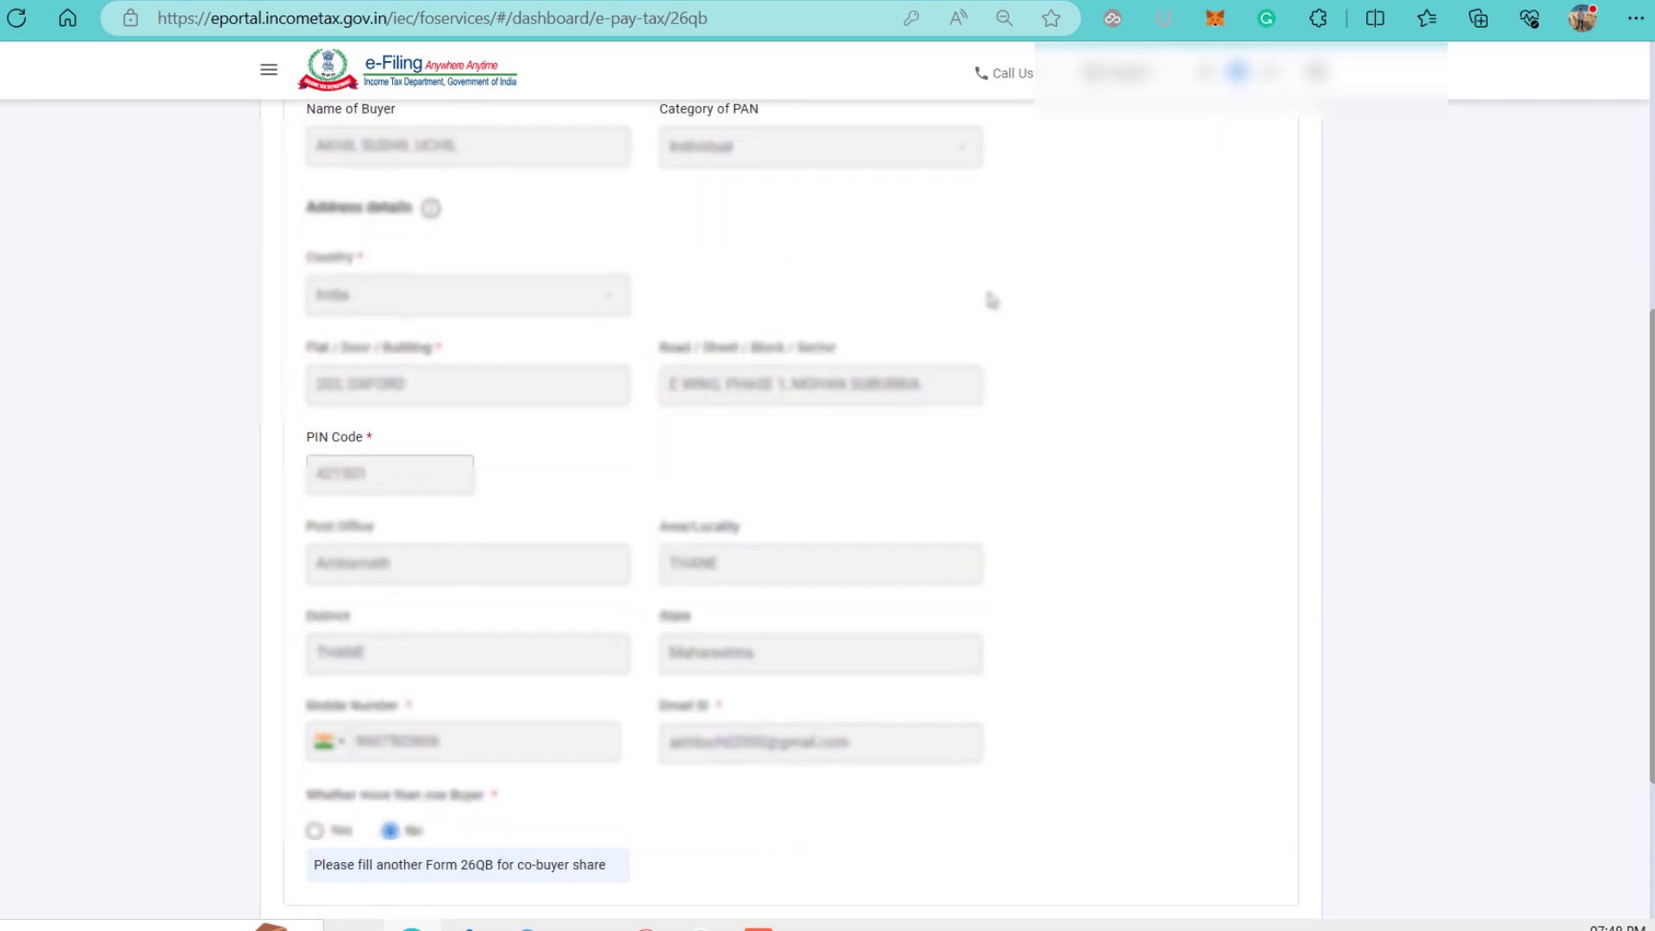
pyautogui.scroll(-1, 880, 338)
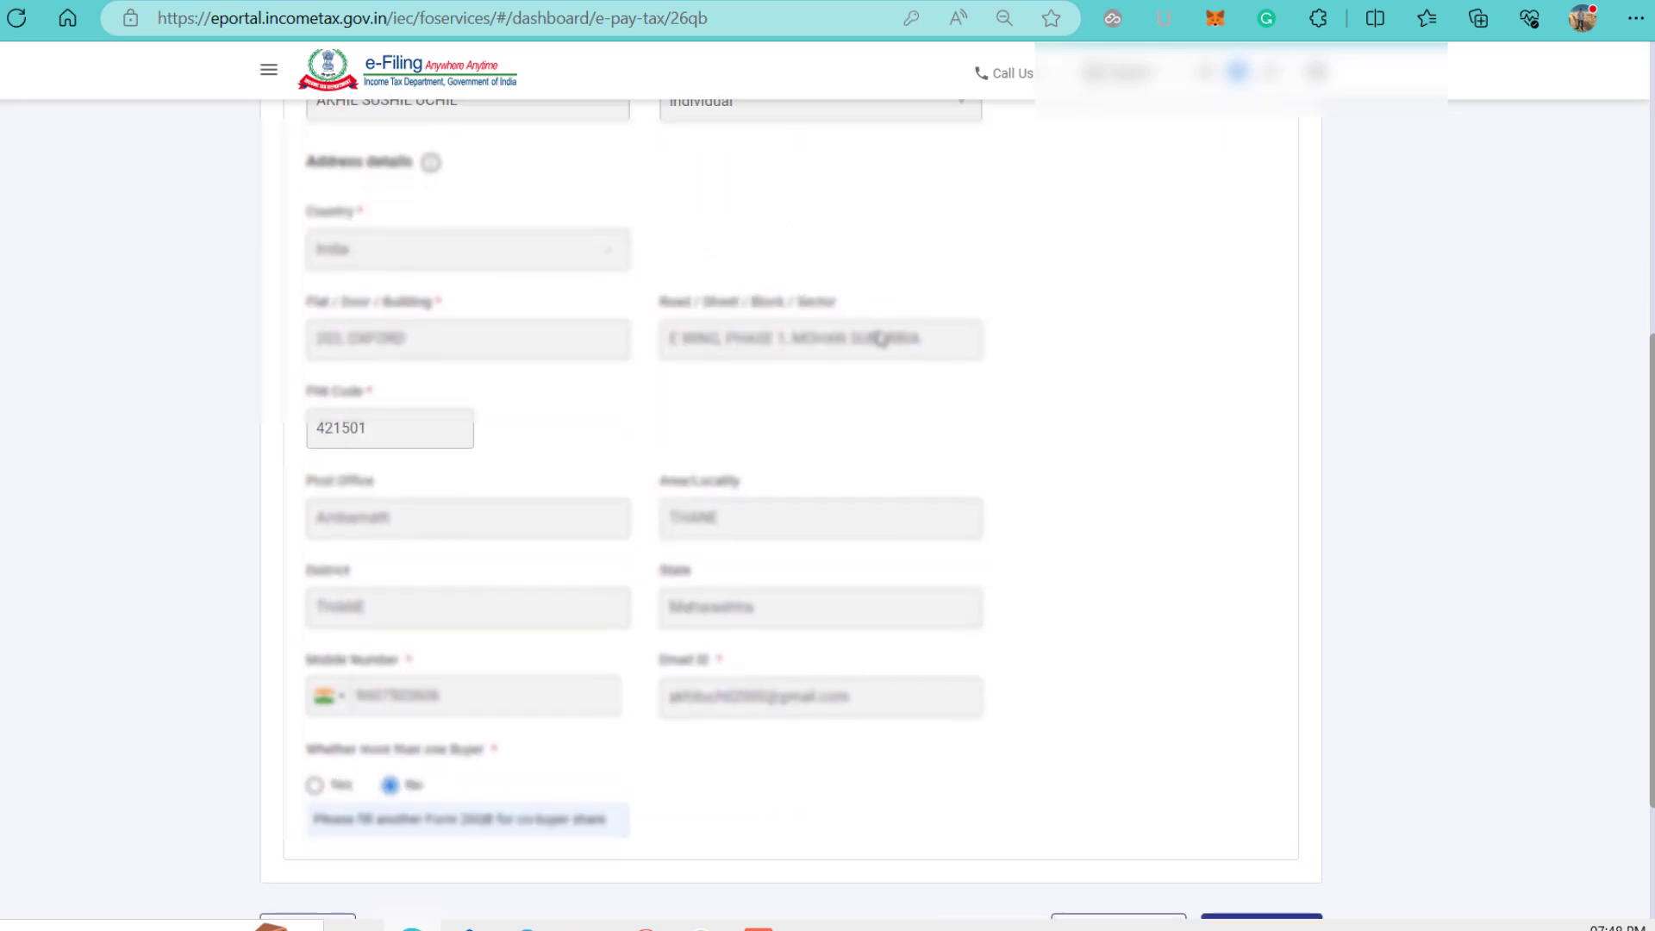
pyautogui.scroll(-3, 754, 441)
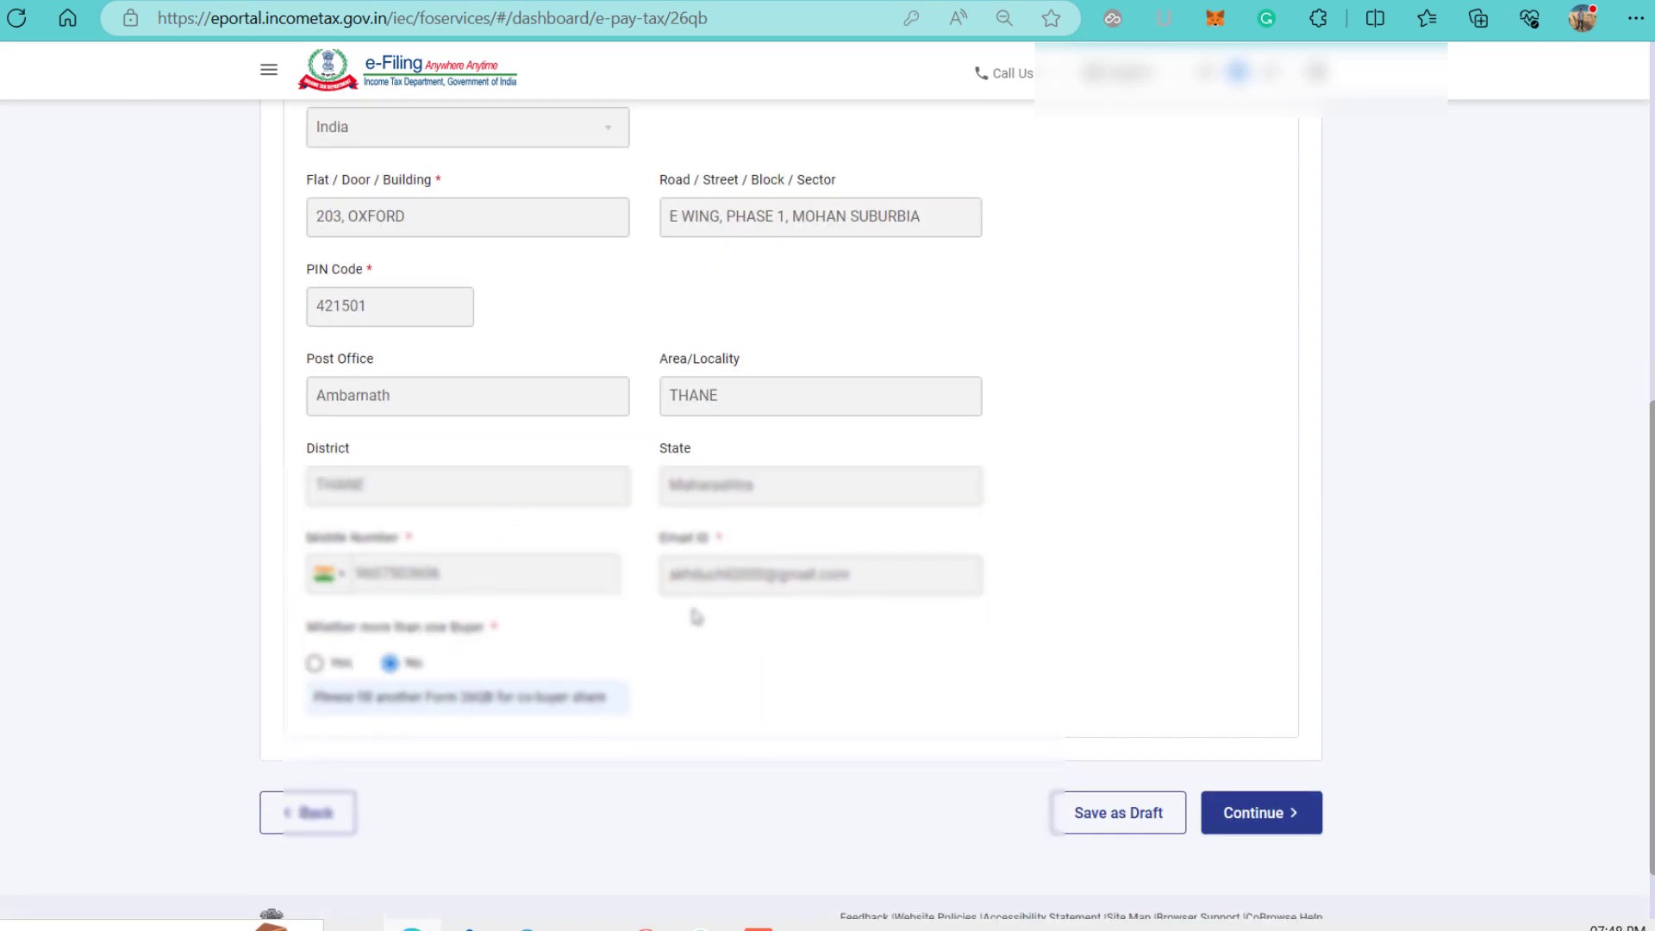
pyautogui.scroll(-2, 697, 616)
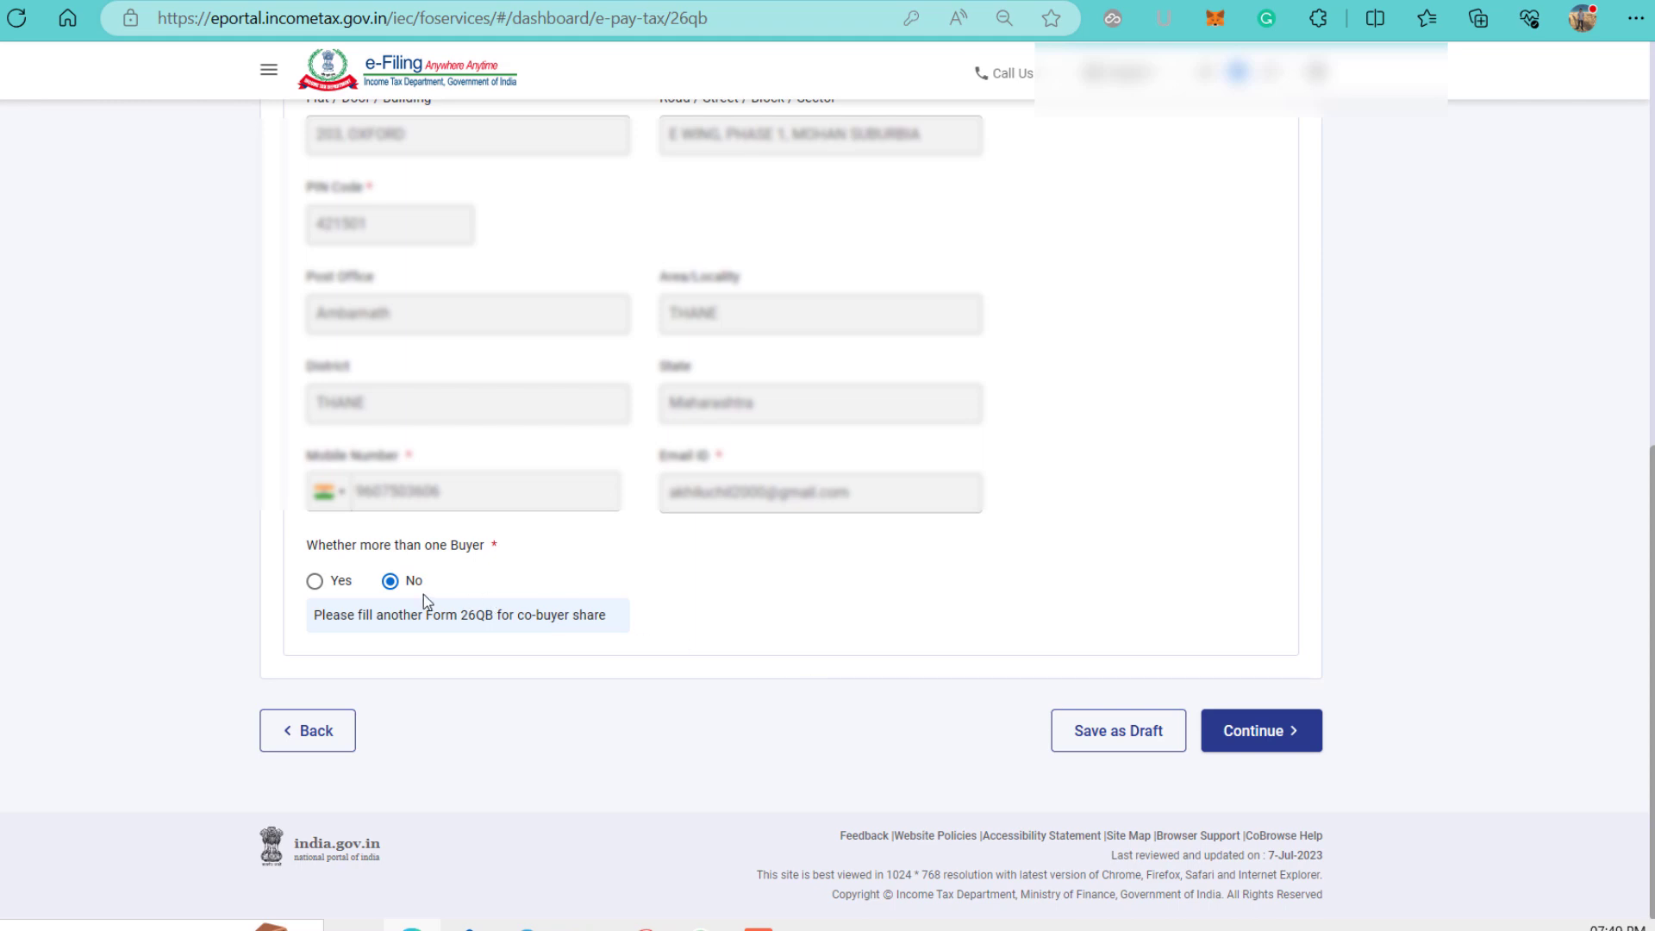
# Continue to the seller details step and review the seller PAN, Pune address and contact fields.
pyautogui.click(1293, 730)
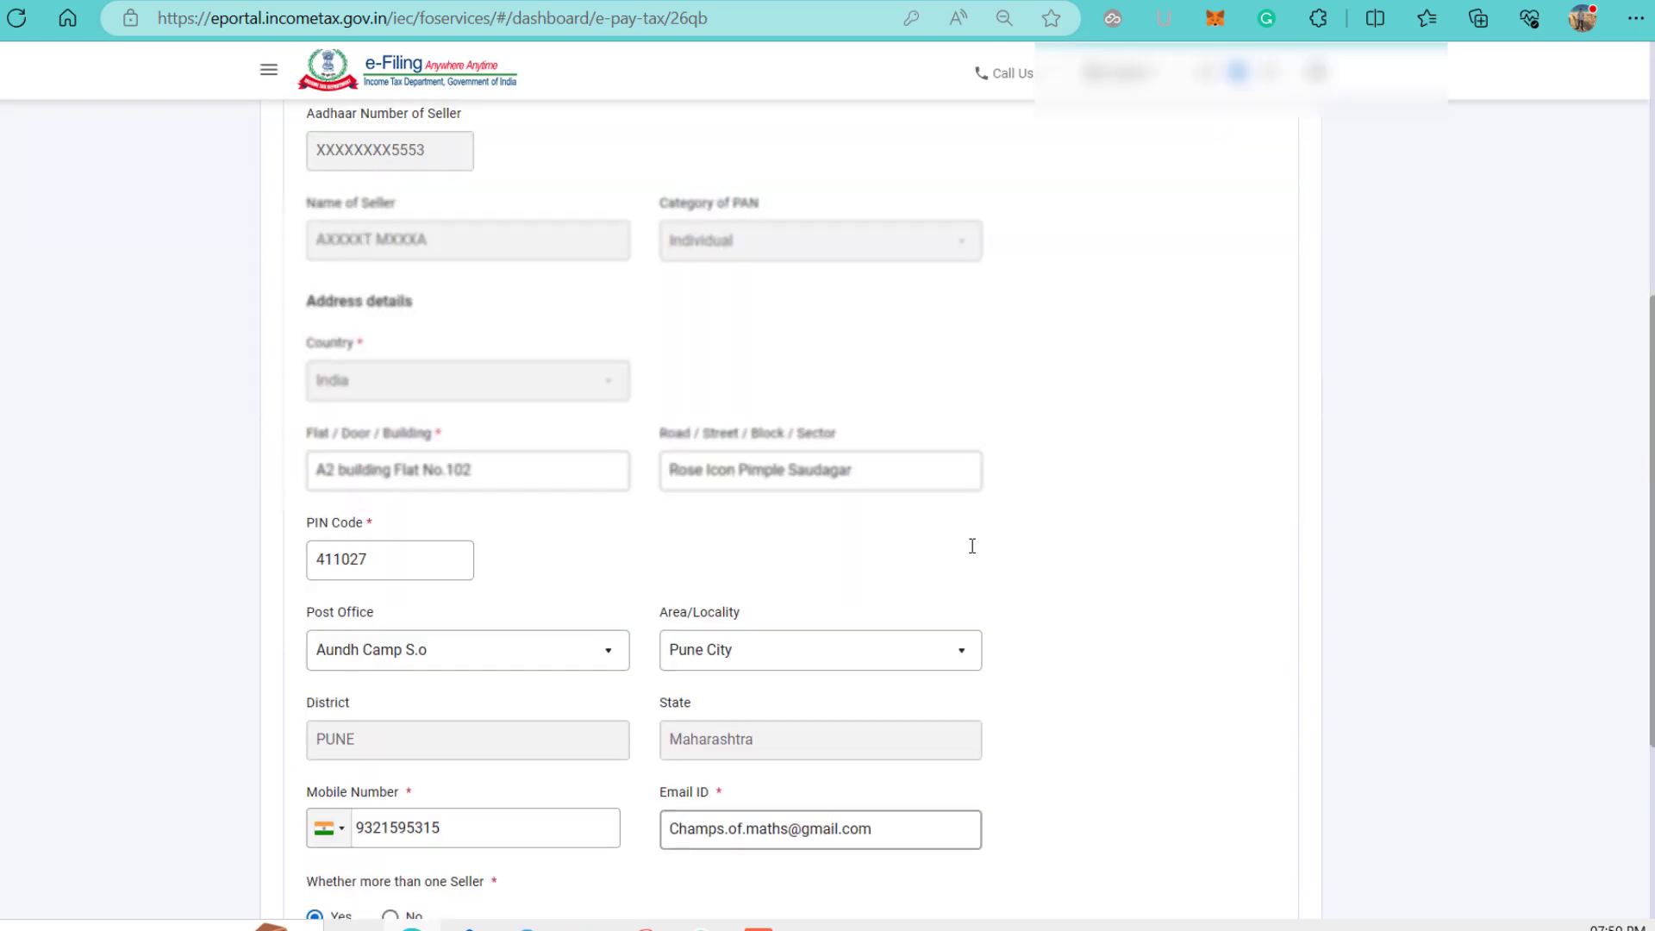
pyautogui.scroll(4, 972, 545)
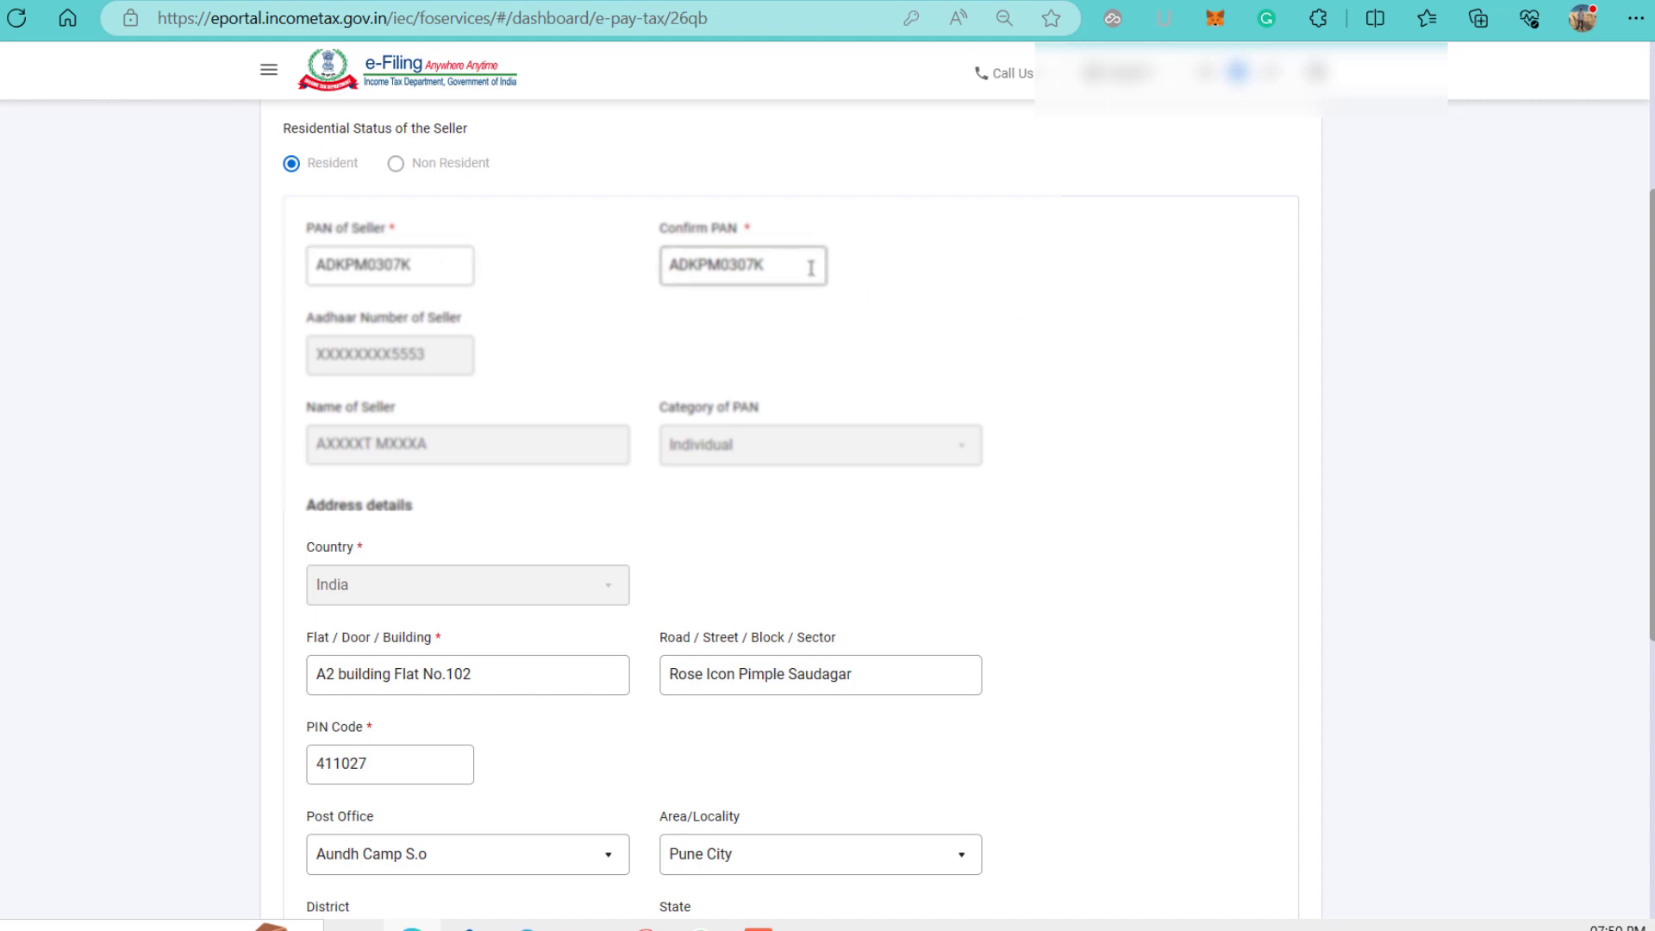
pyautogui.moveTo(809, 285); pyautogui.dragTo(661, 385)
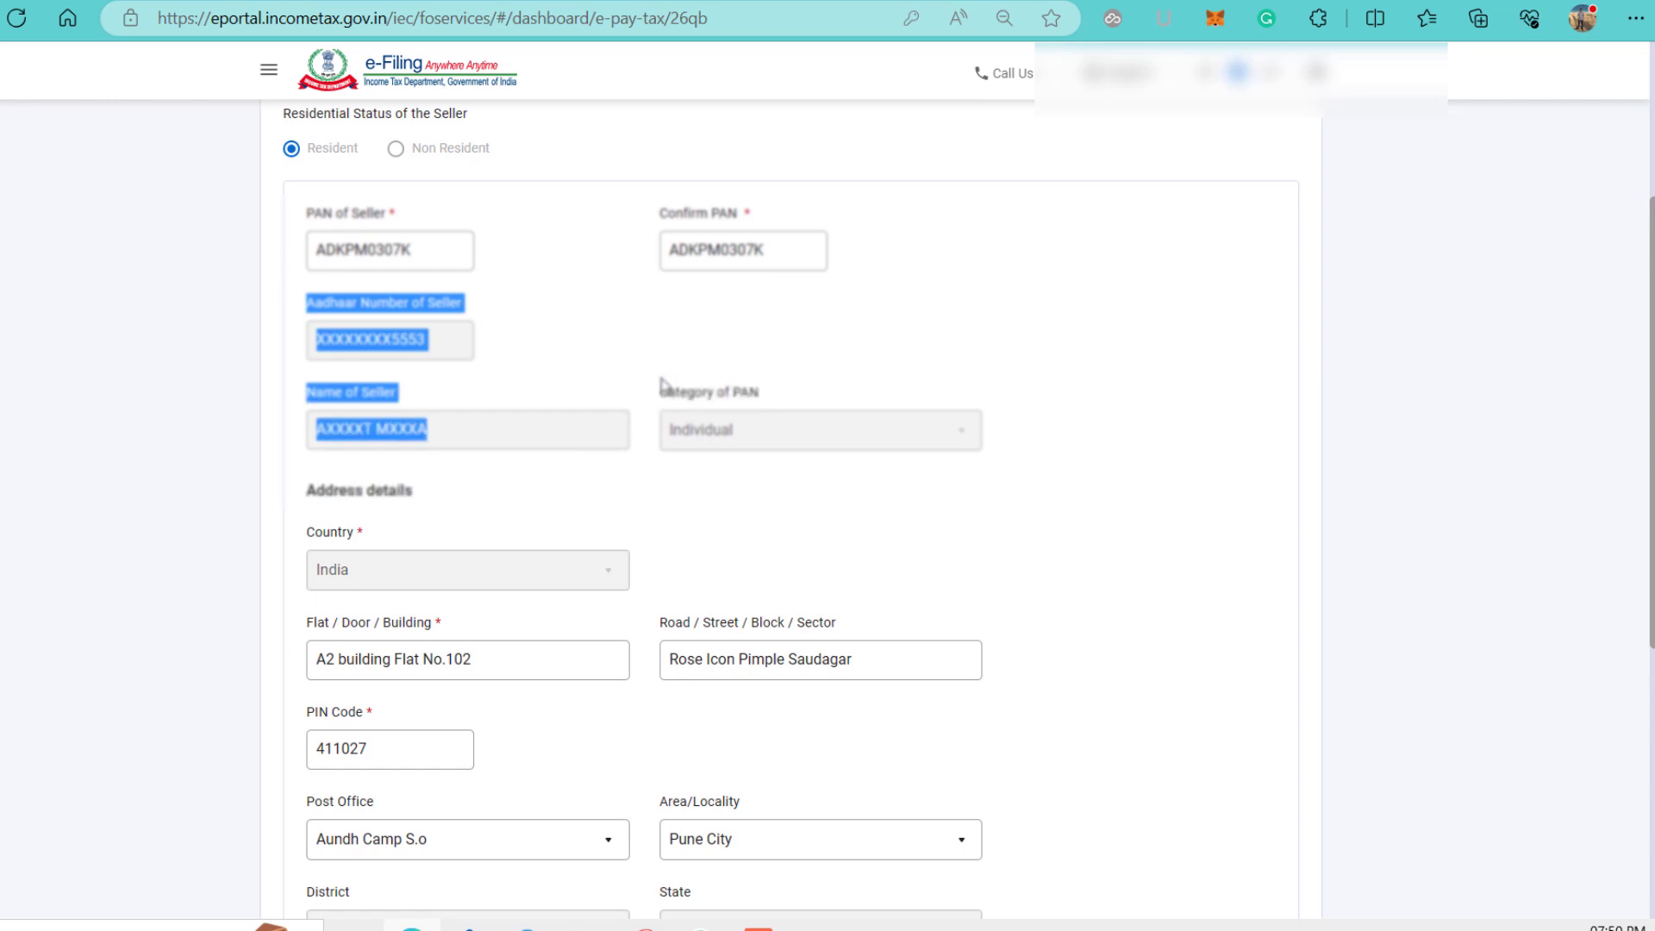
pyautogui.click(638, 359)
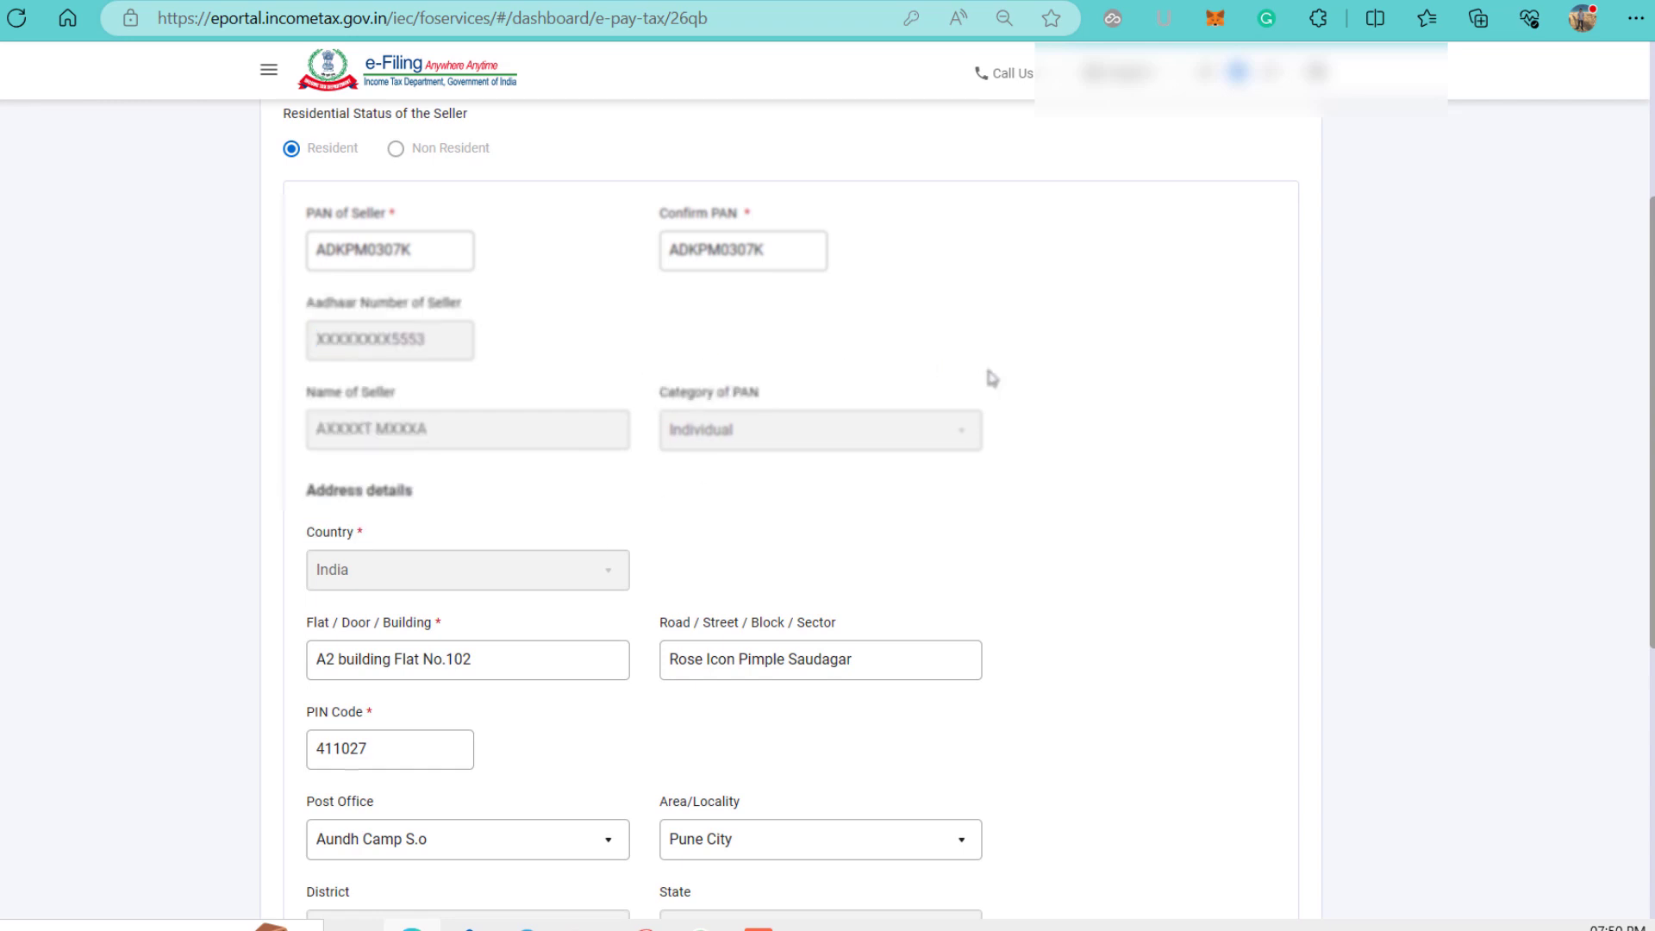
pyautogui.scroll(-1, 991, 378)
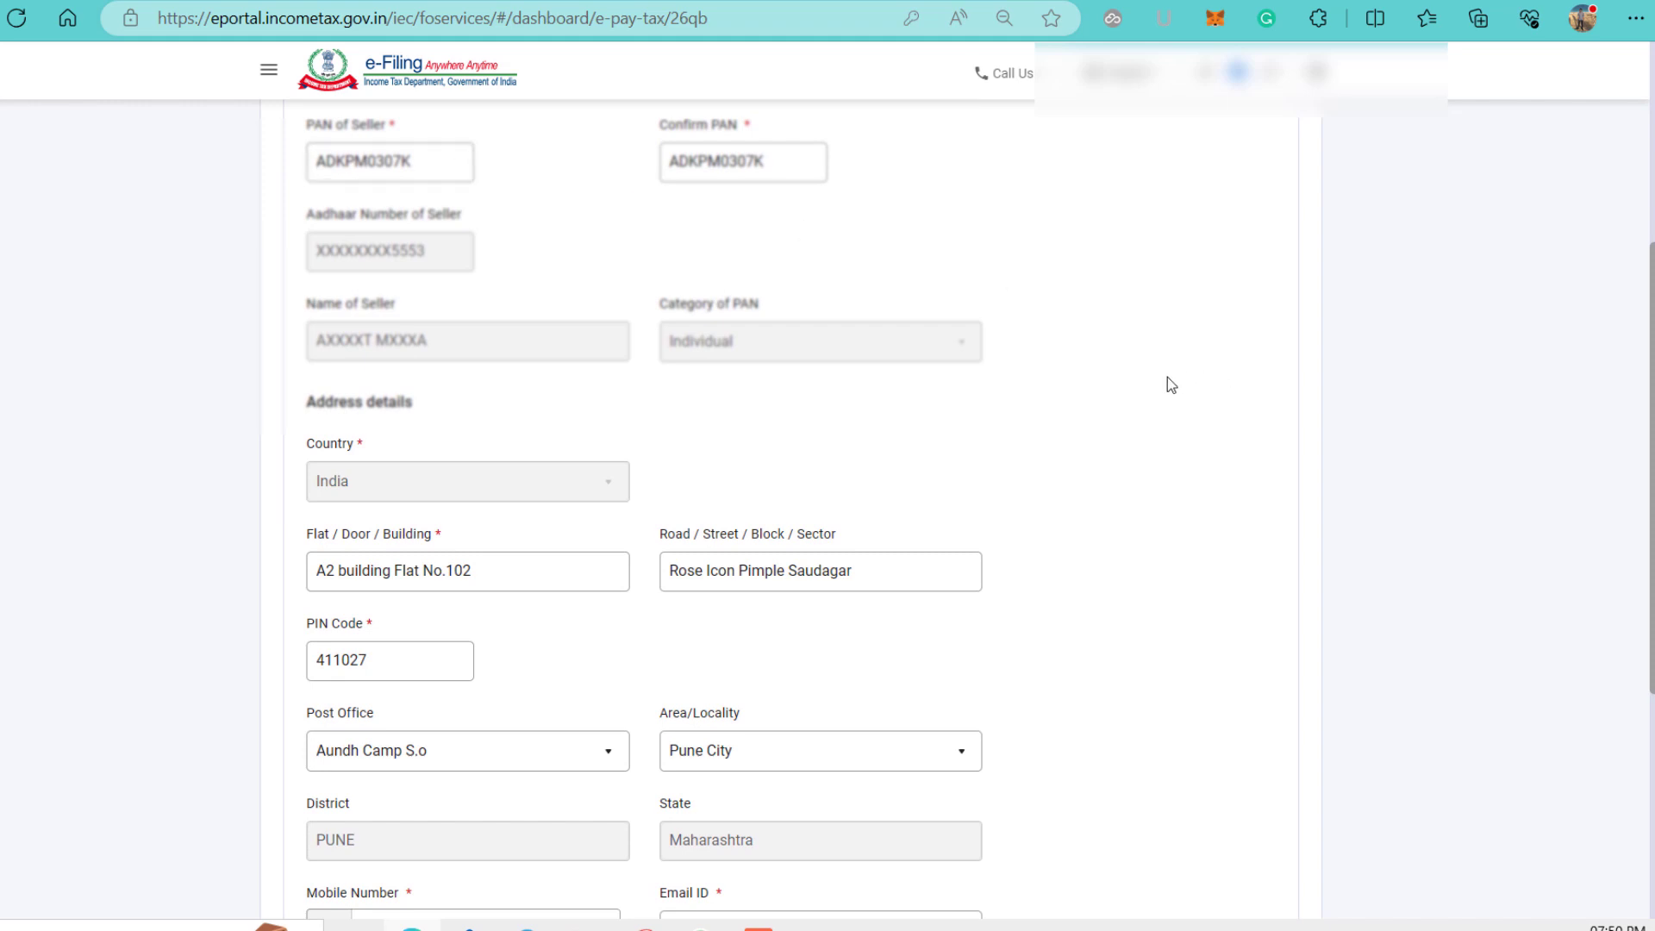
pyautogui.scroll(-2, 1108, 386)
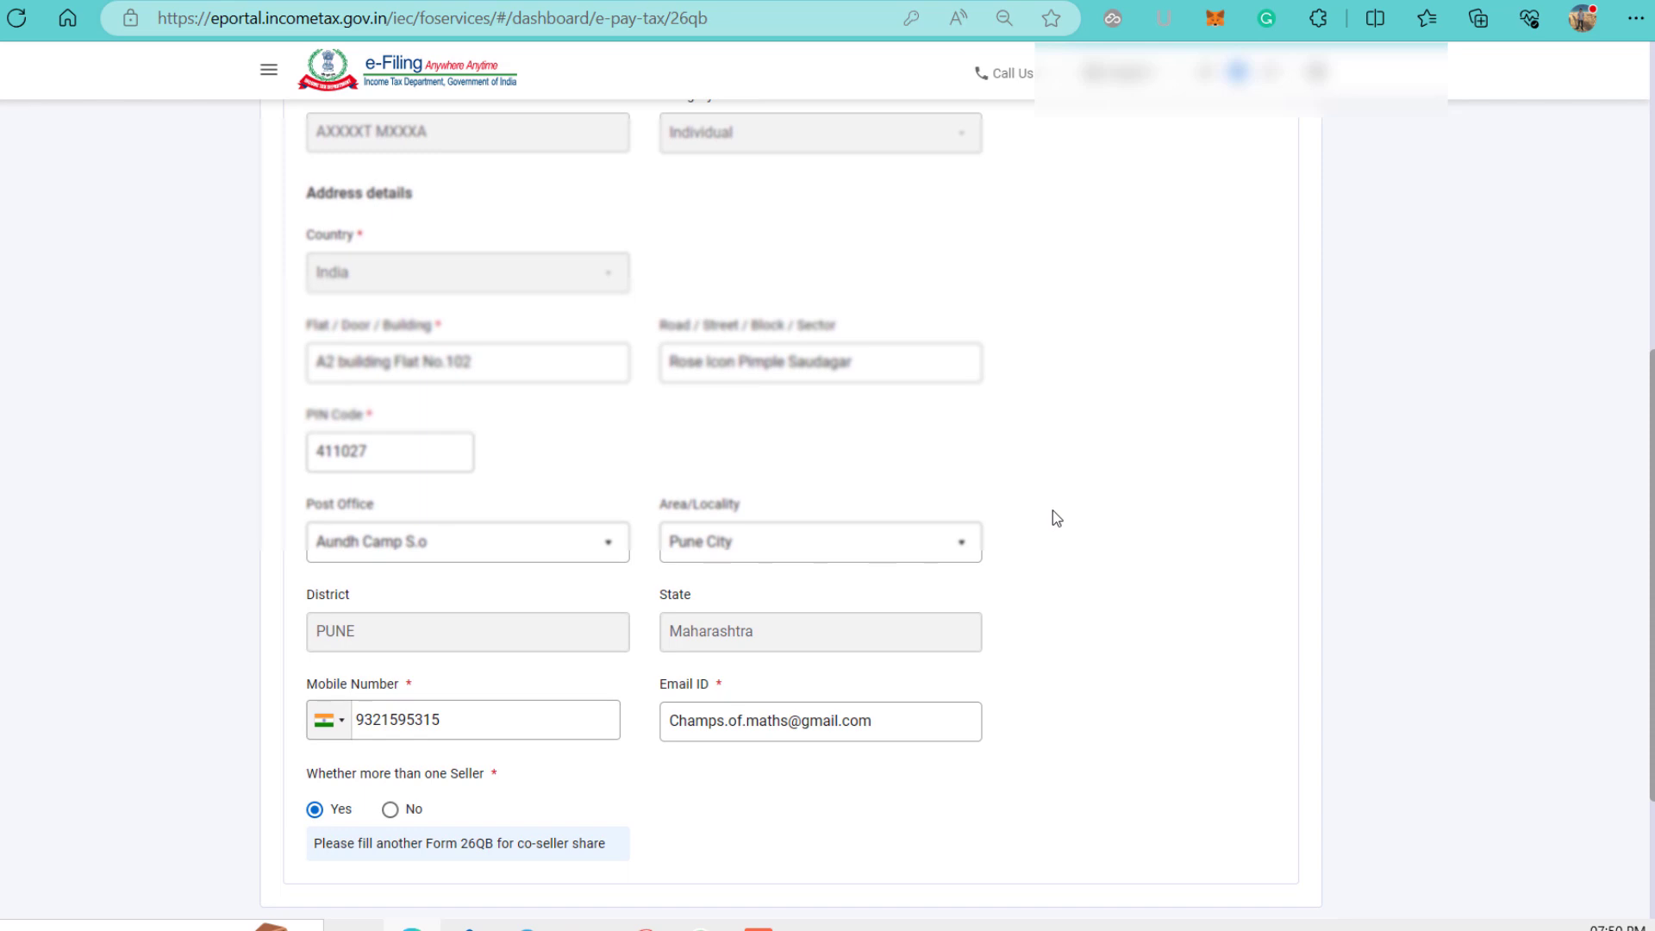
pyautogui.scroll(-1, 1053, 511)
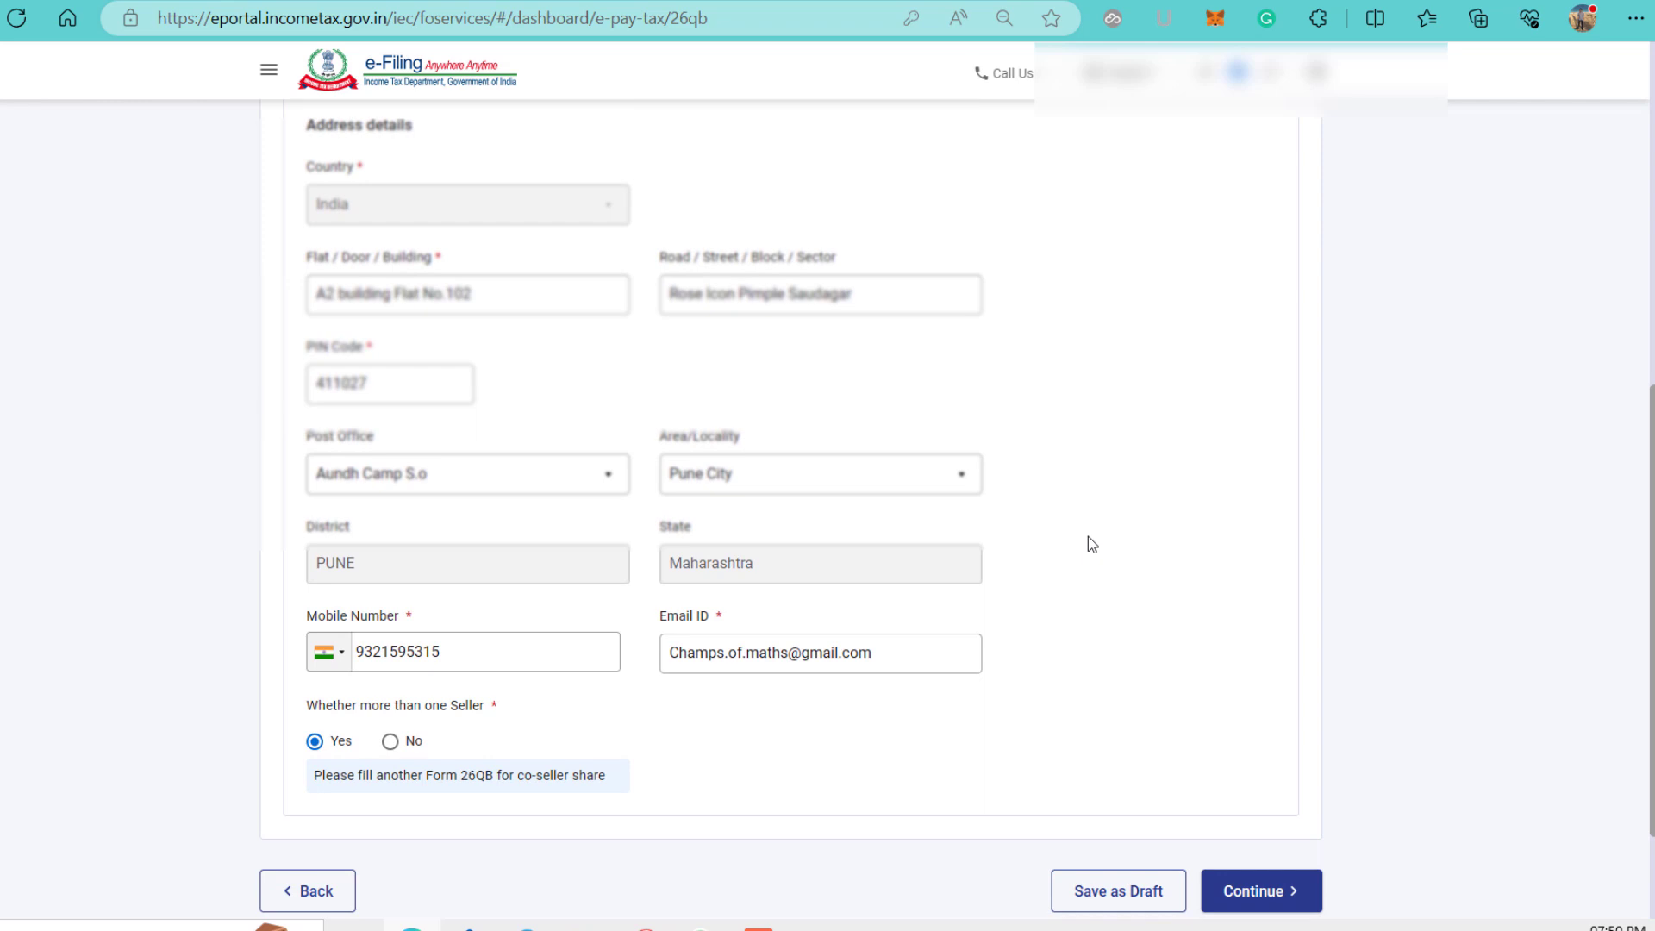
pyautogui.scroll(-2, 1089, 537)
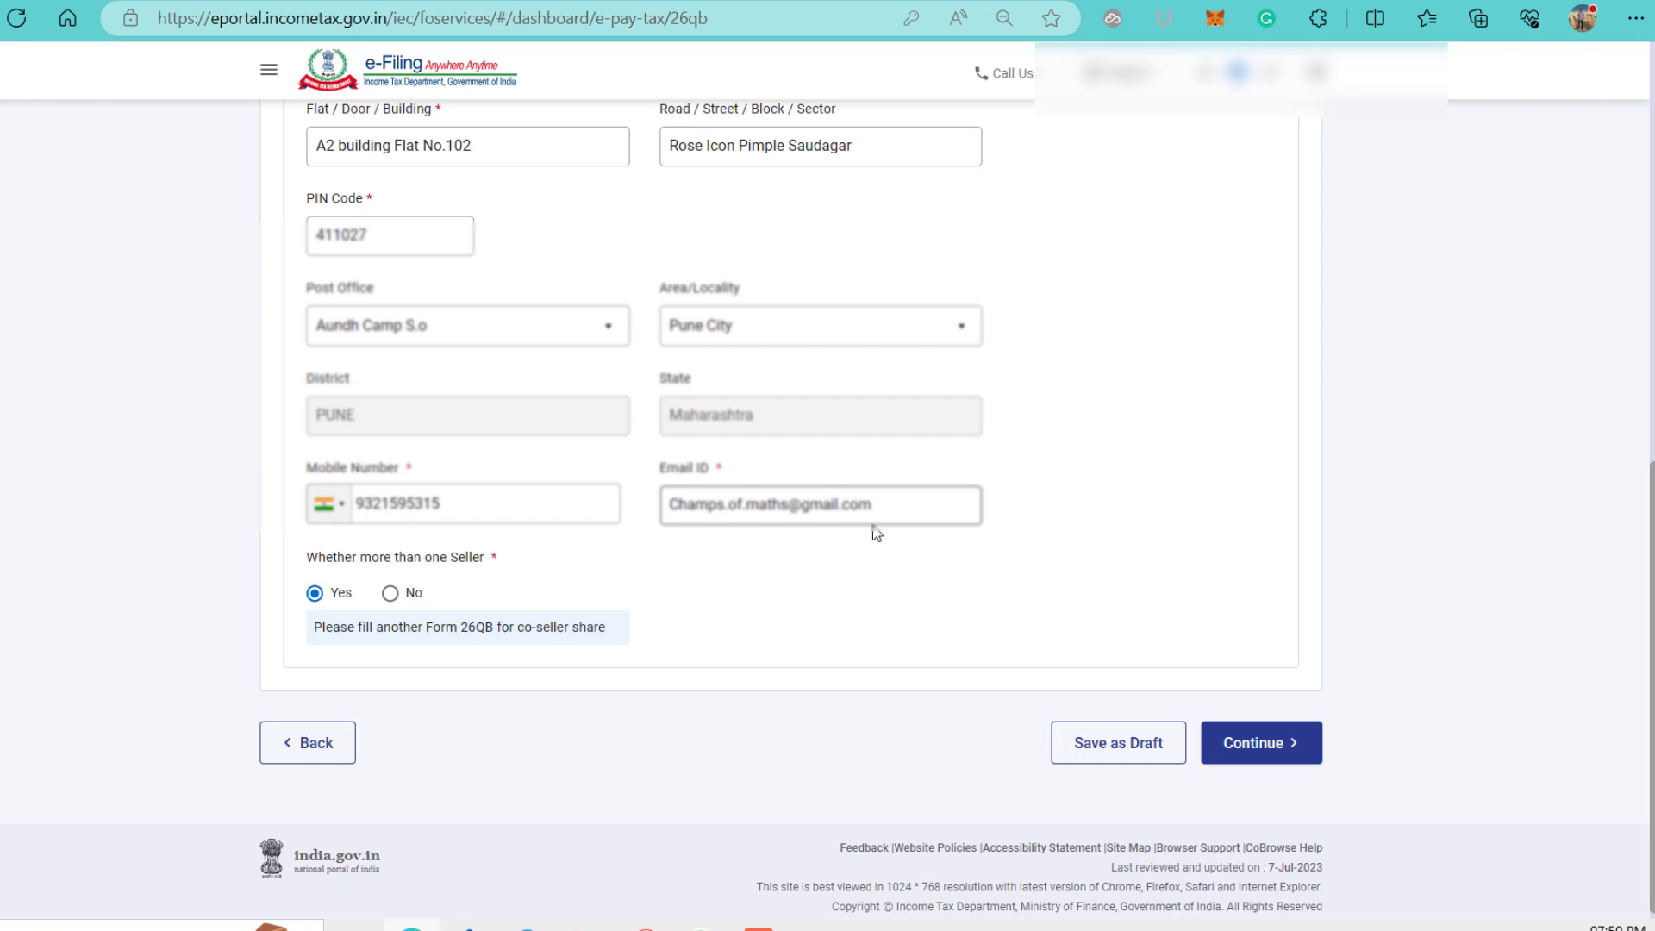
pyautogui.scroll(-1, 877, 533)
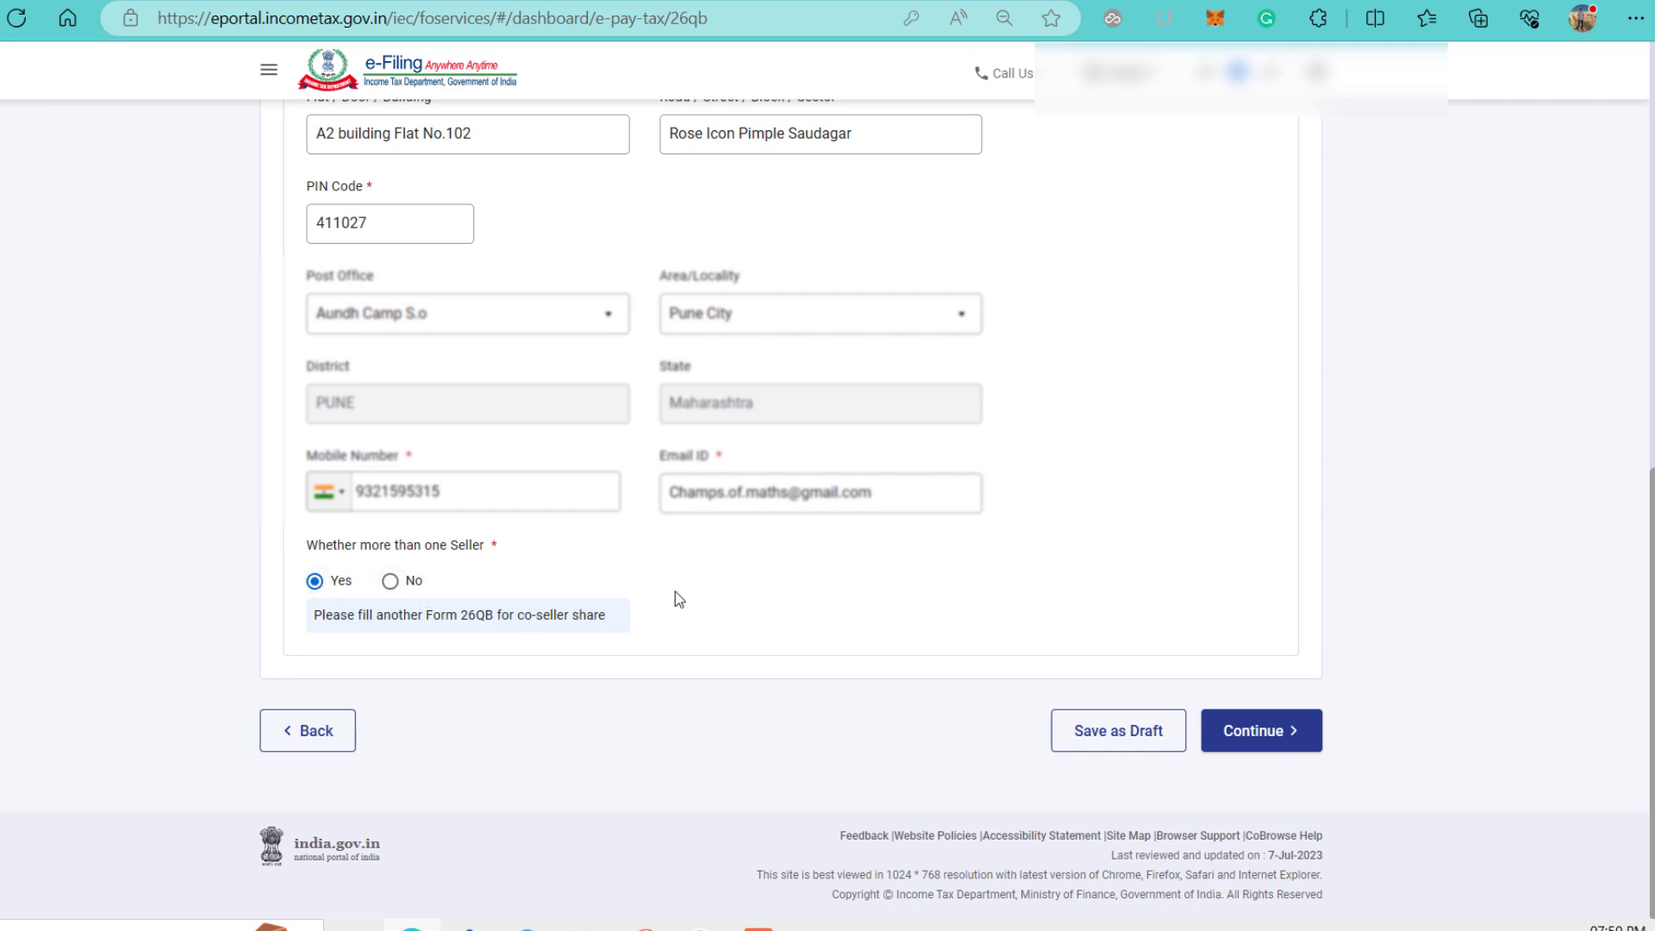
pyautogui.click(1251, 735)
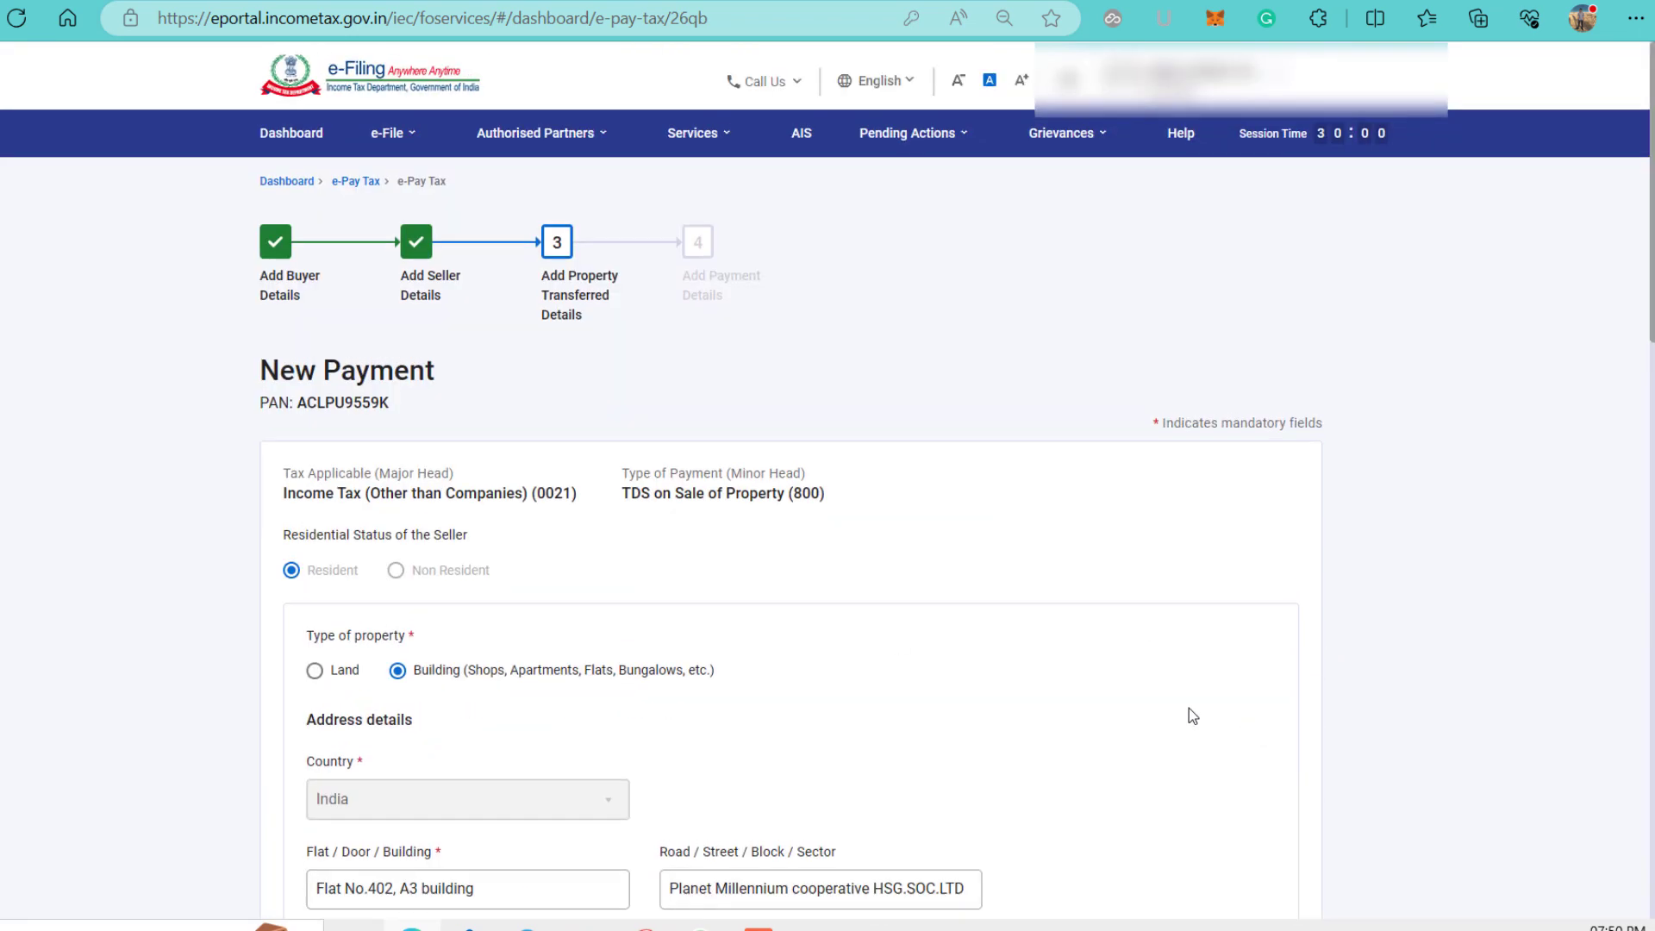
pyautogui.scroll(-3, 1189, 716)
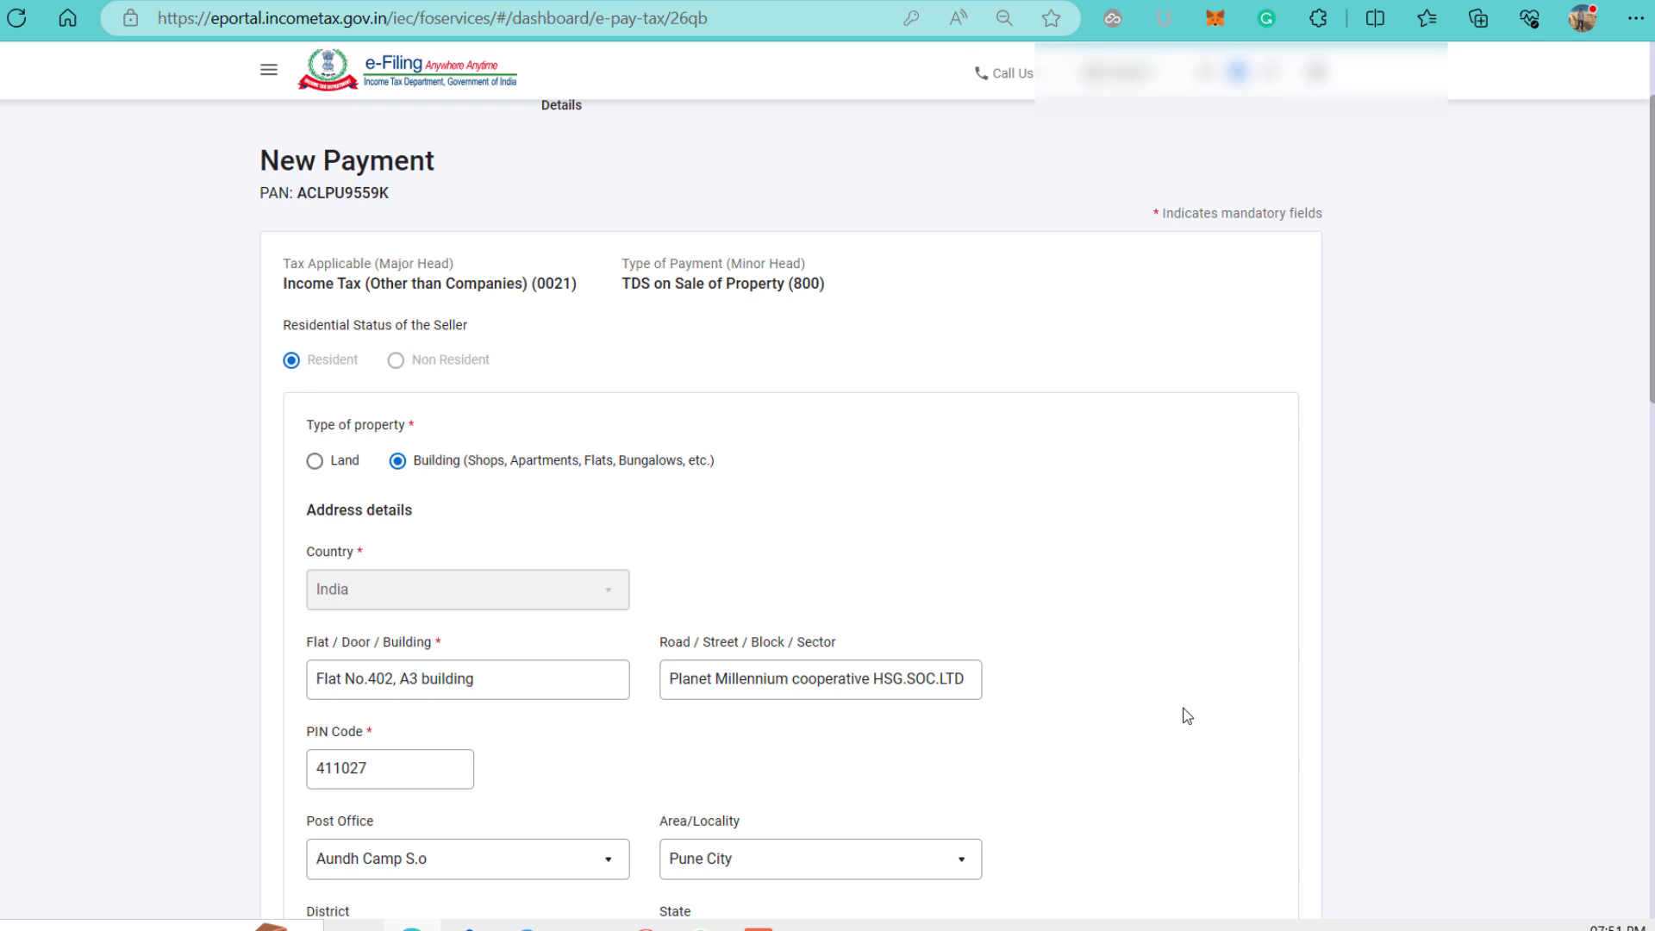
pyautogui.scroll(-1, 1188, 716)
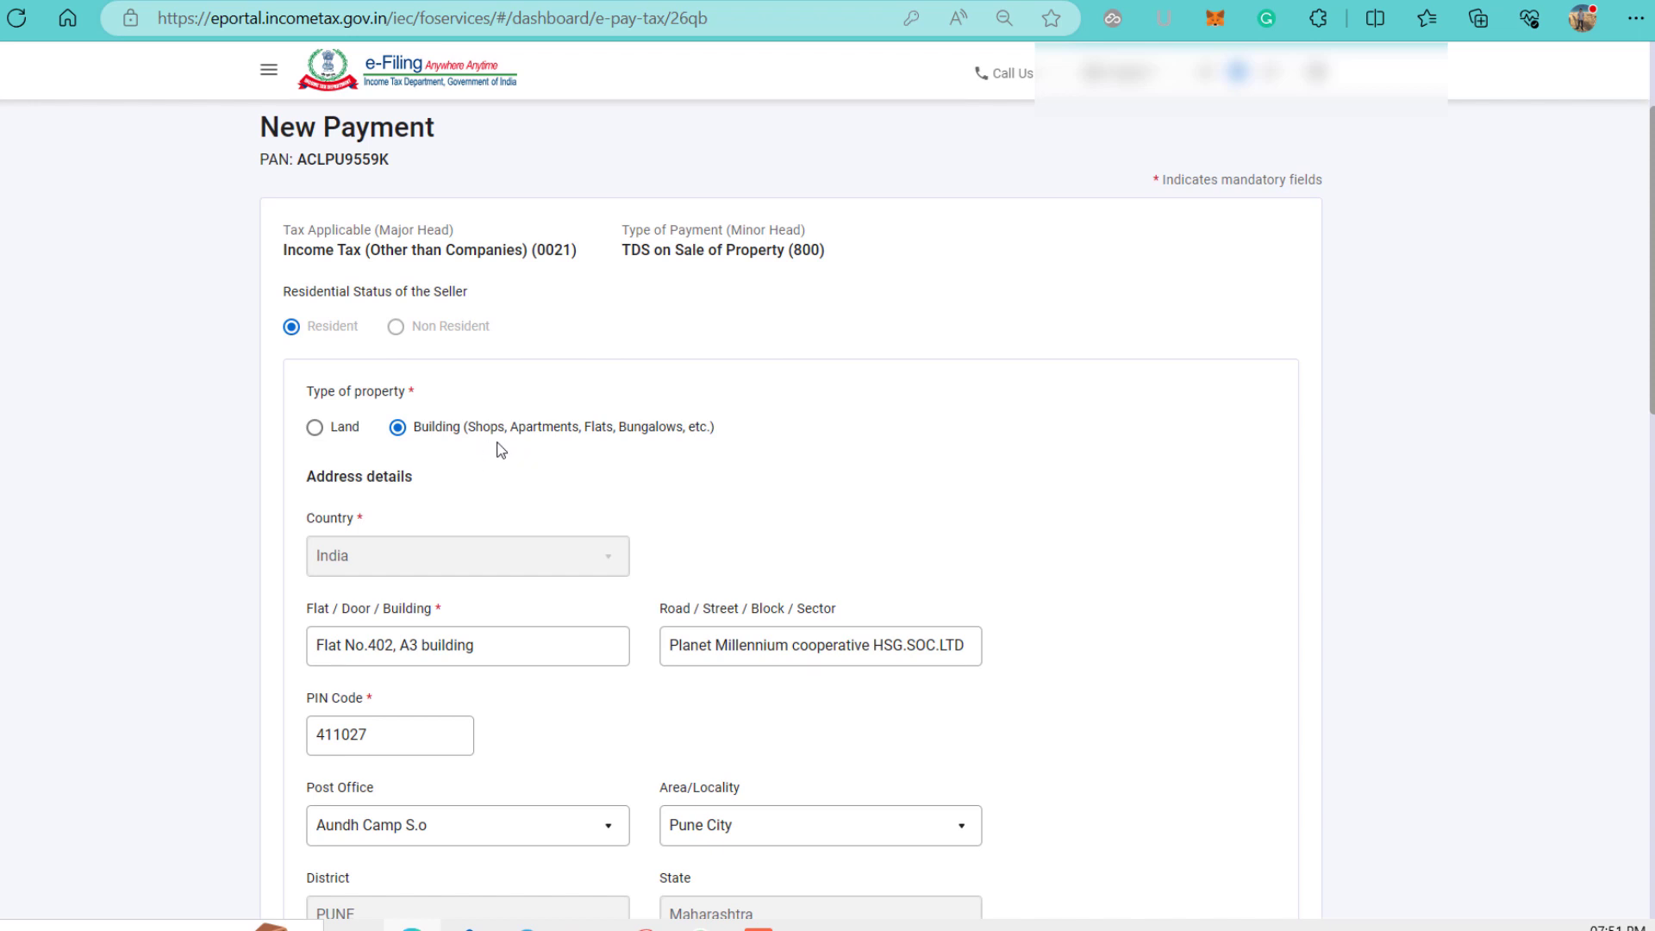
pyautogui.scroll(-1, 637, 454)
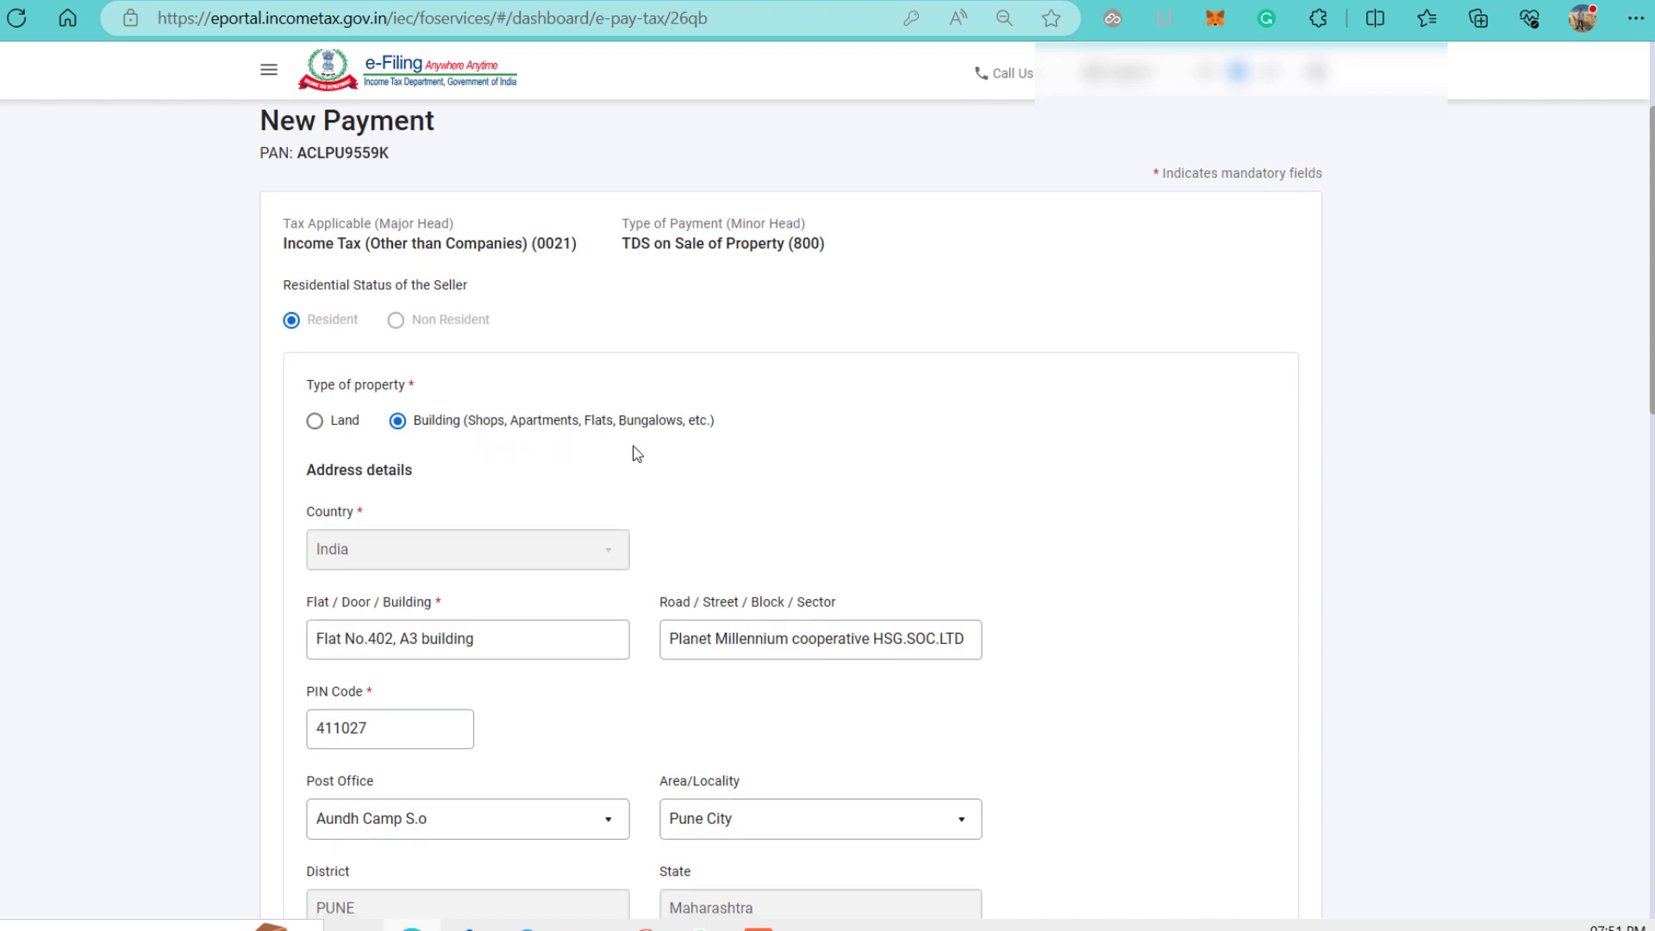
pyautogui.scroll(-3, 637, 453)
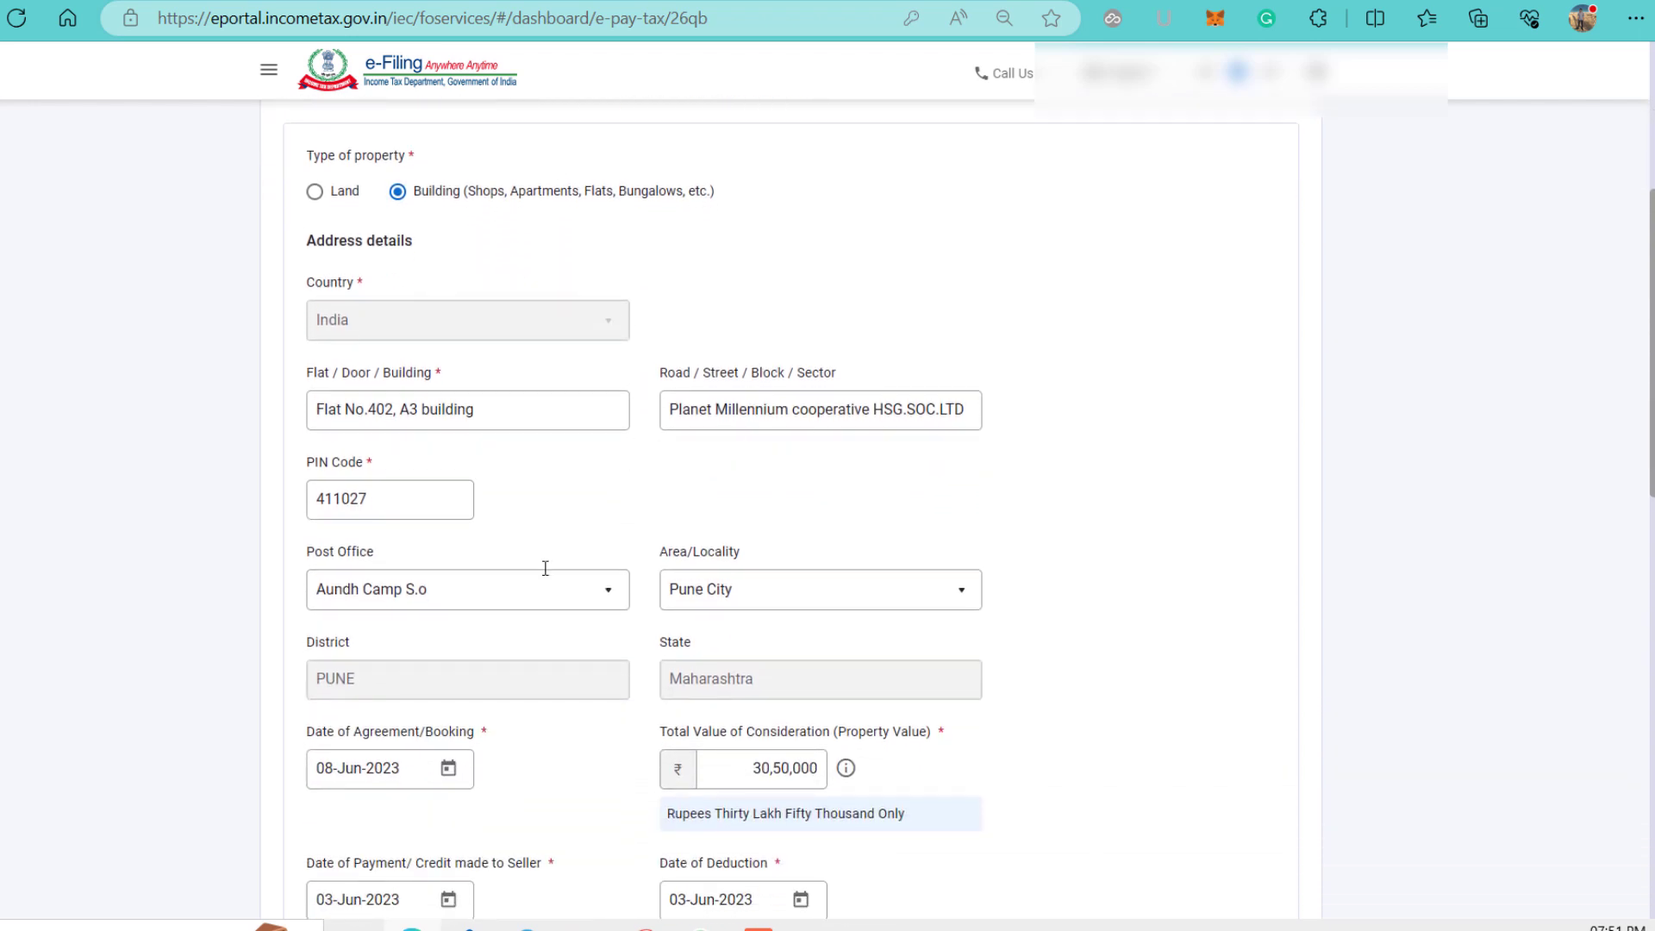
pyautogui.scroll(-1, 954, 535)
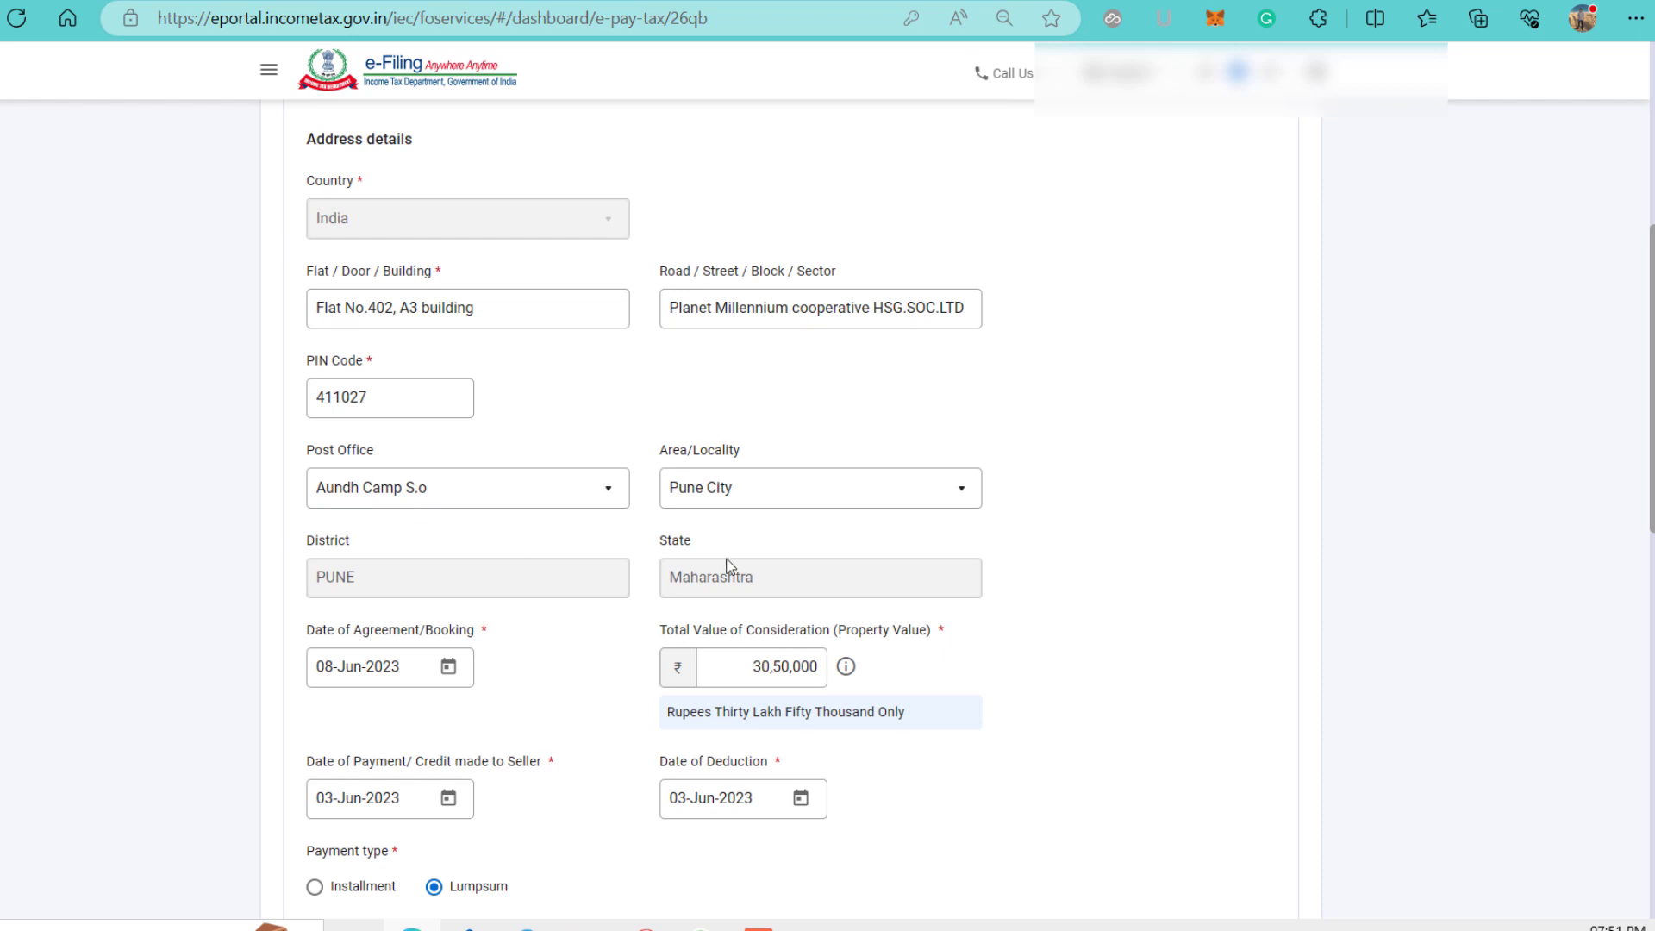
pyautogui.scroll(-3, 1039, 479)
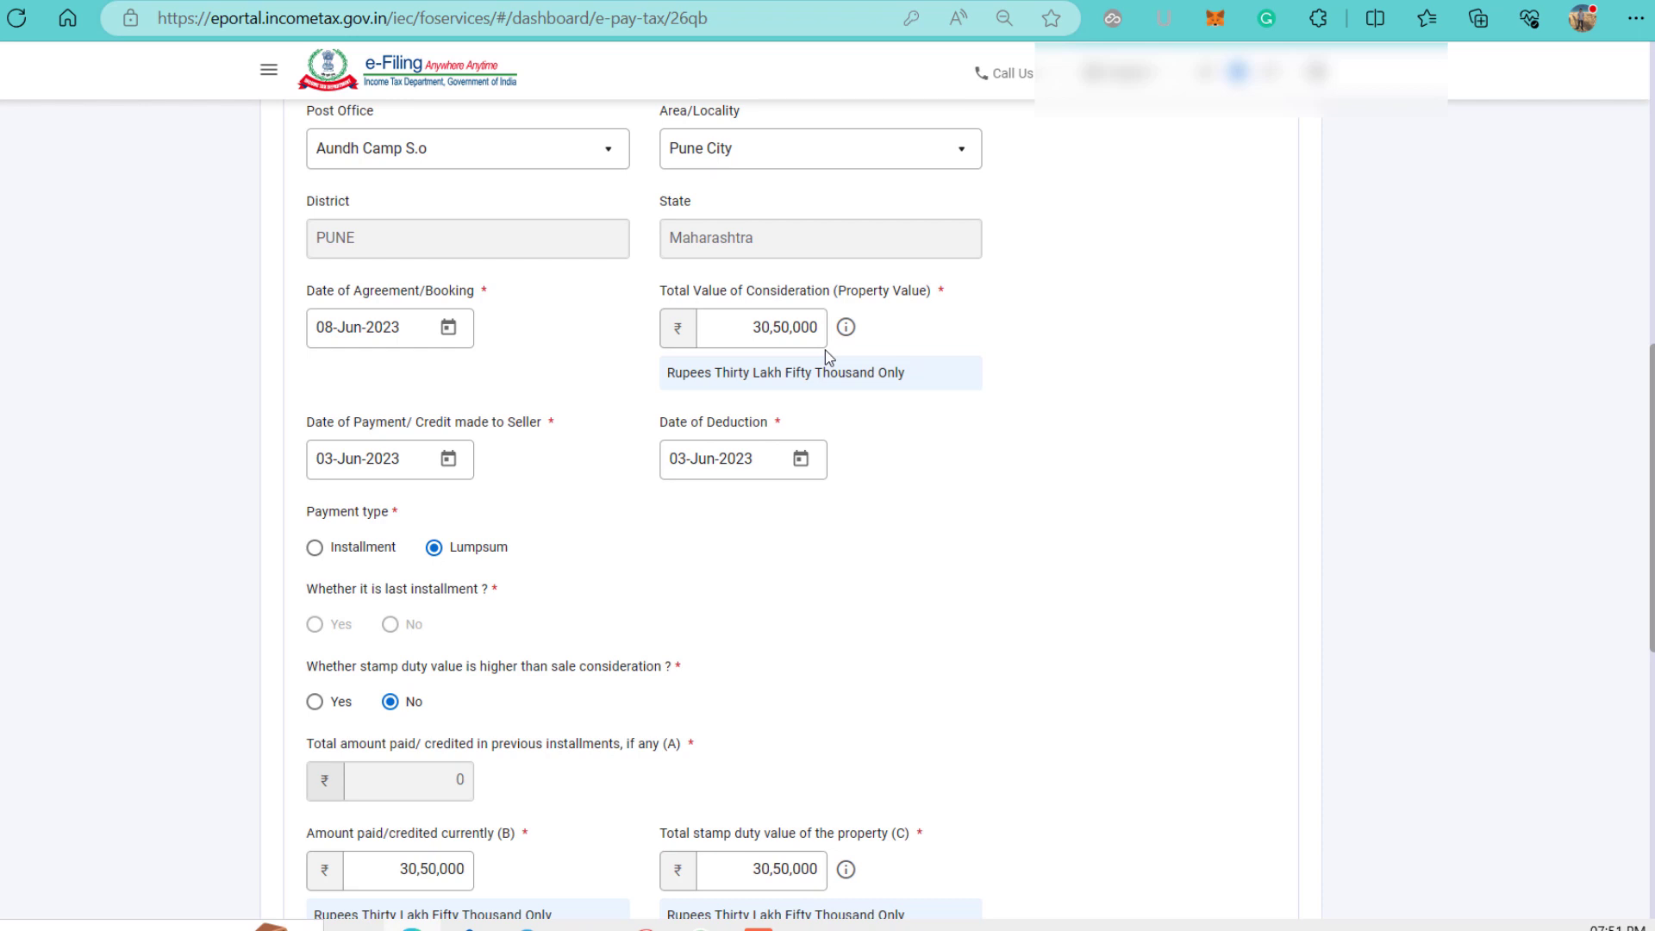
pyautogui.scroll(-2, 825, 350)
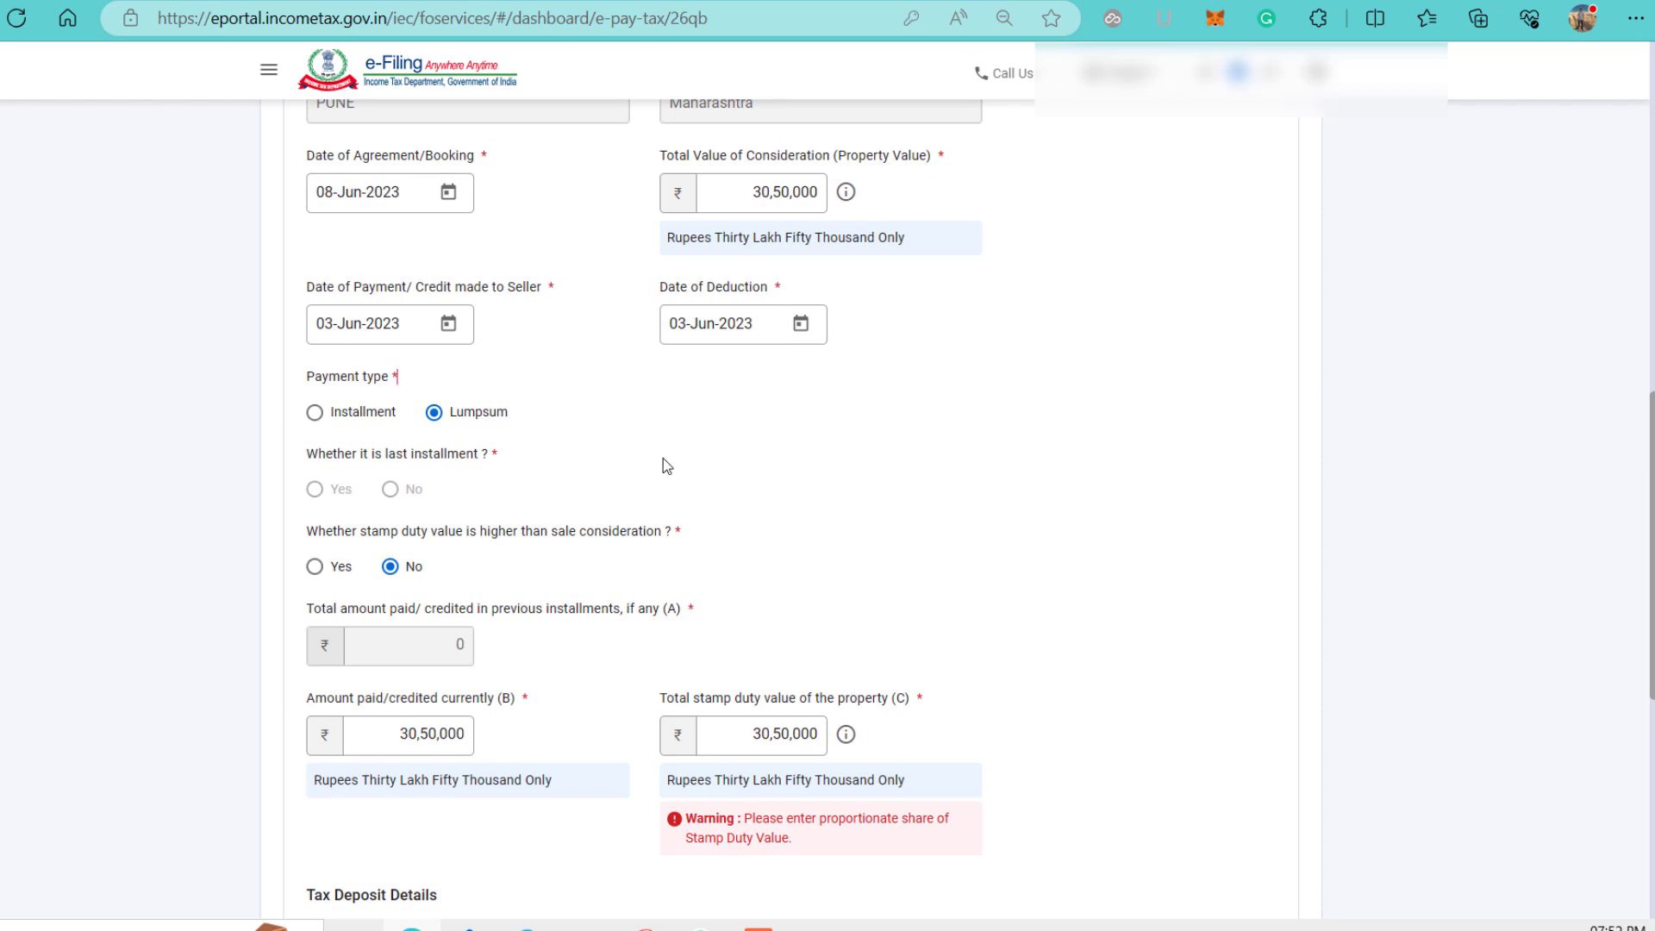
pyautogui.scroll(-2, 664, 466)
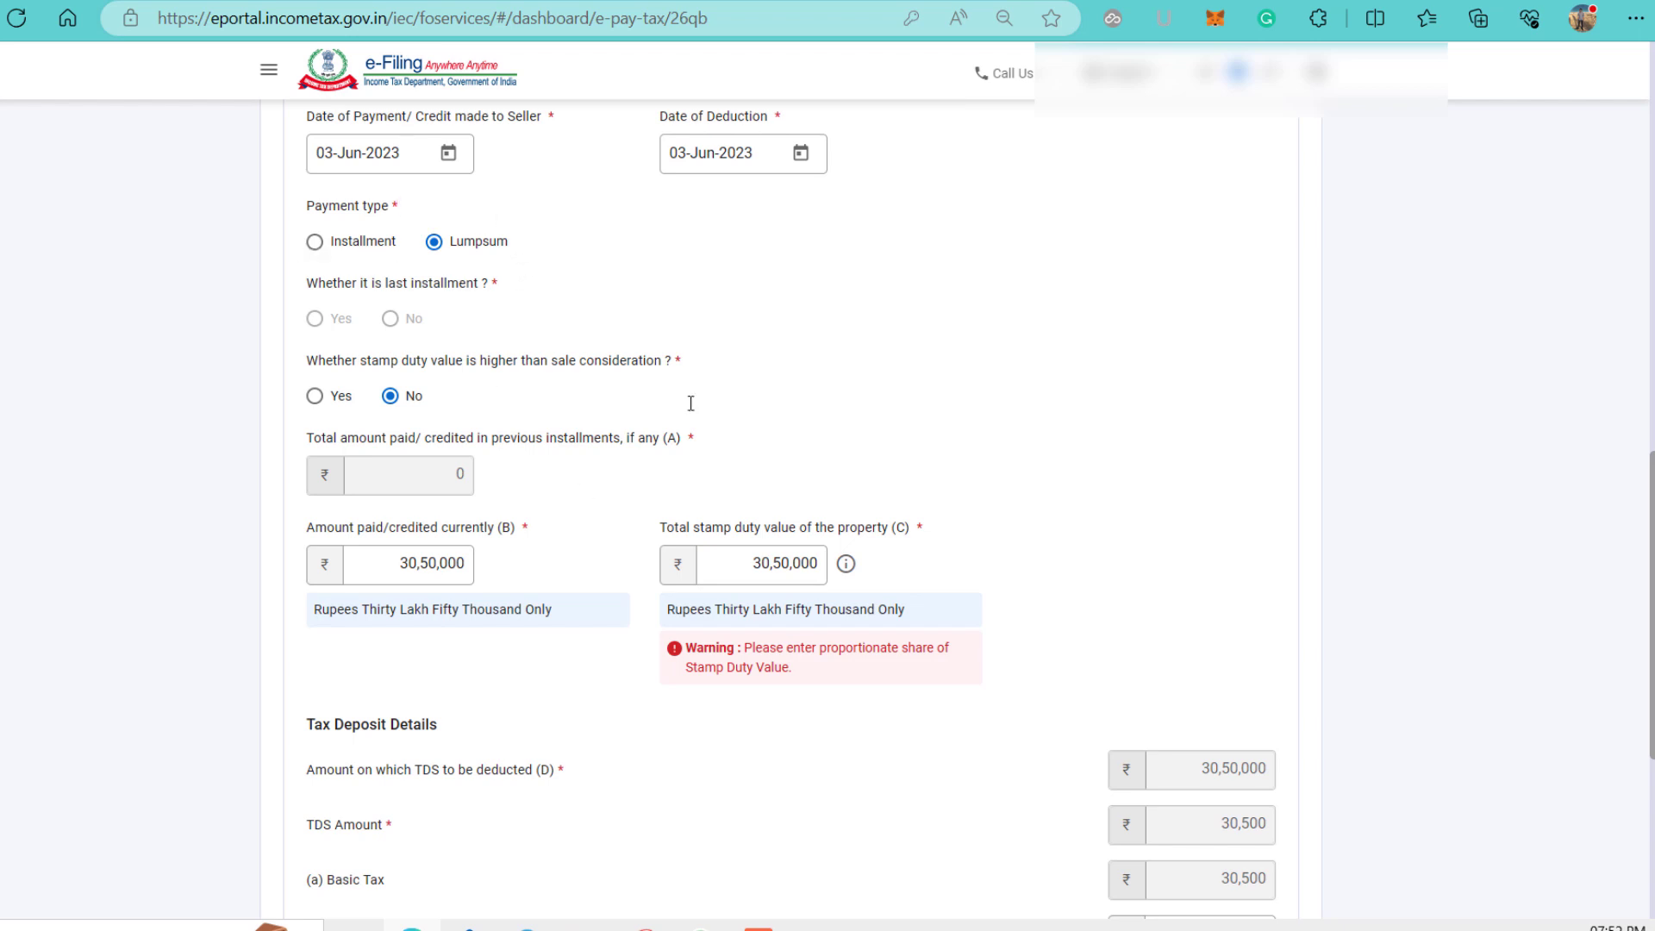
pyautogui.scroll(-2, 607, 329)
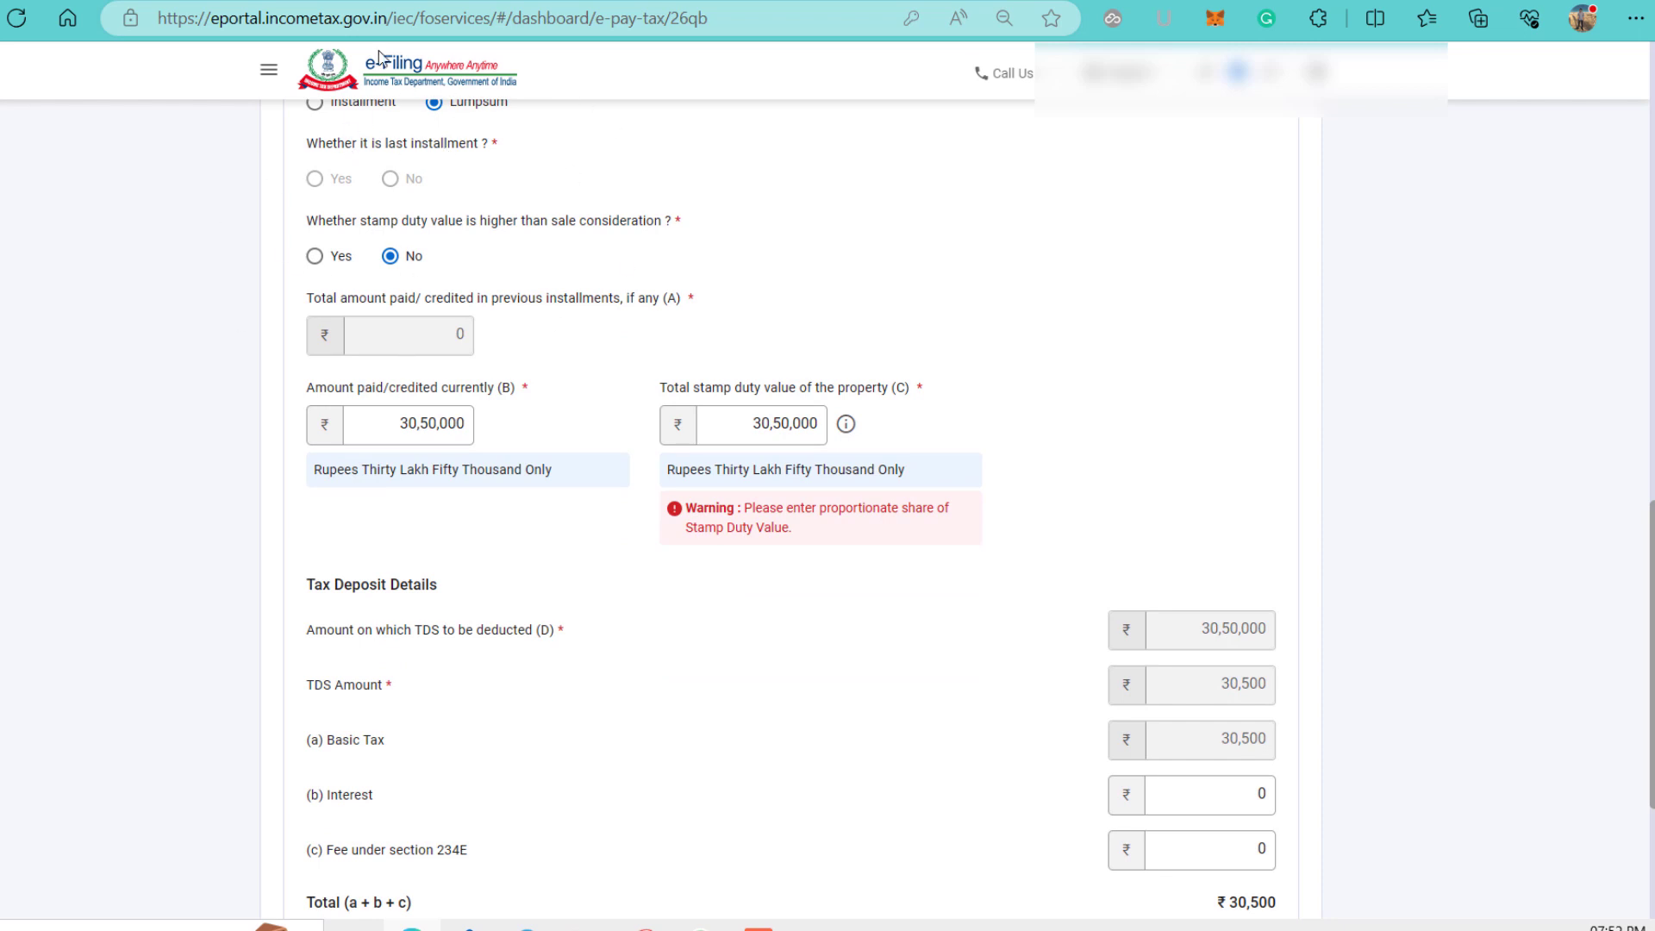
pyautogui.scroll(-1, 615, 179)
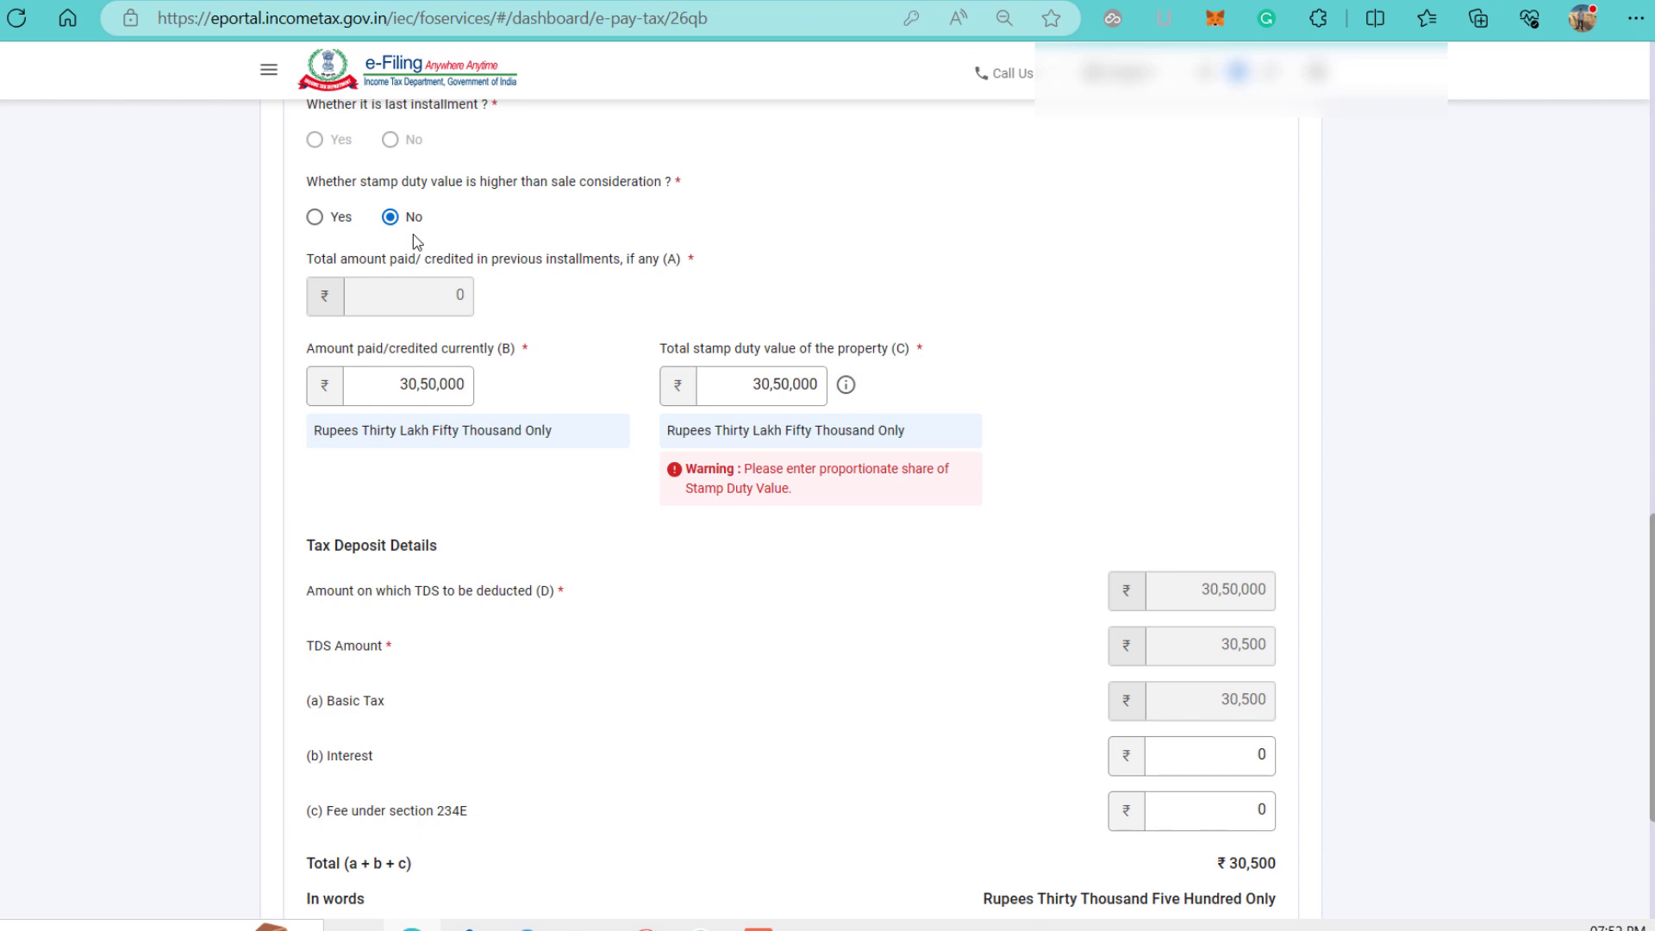
pyautogui.scroll(-2, 415, 240)
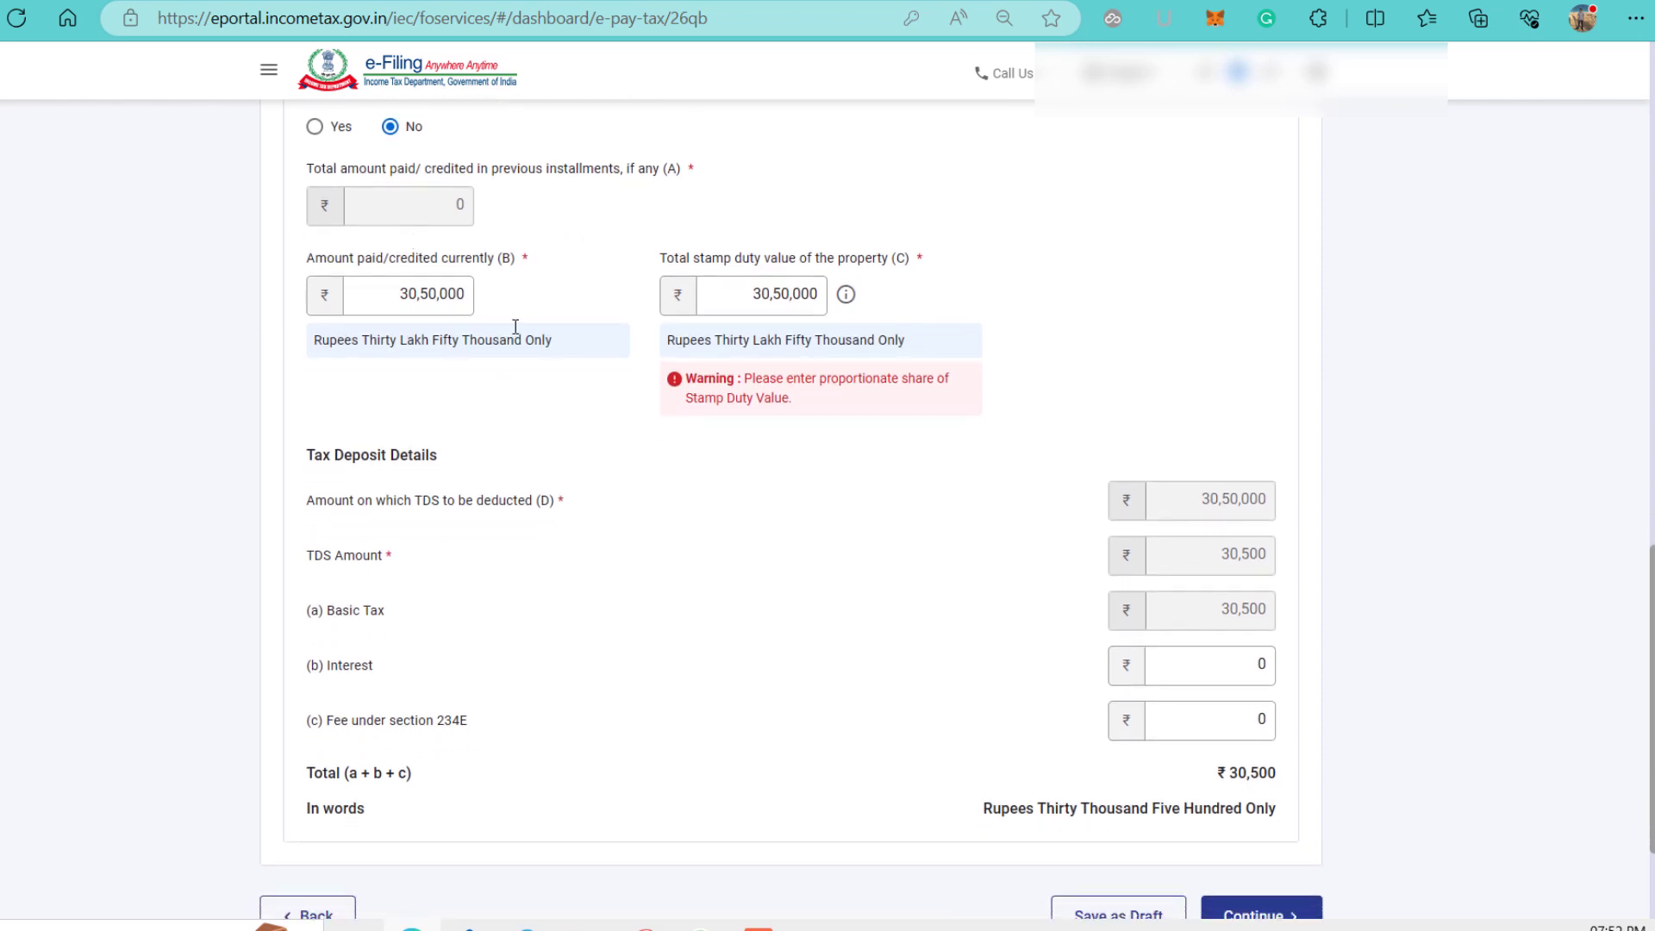
# Check the Amount paid/credited currently value and submit the property details with ₹30,500 TDS.
pyautogui.click(375, 299)
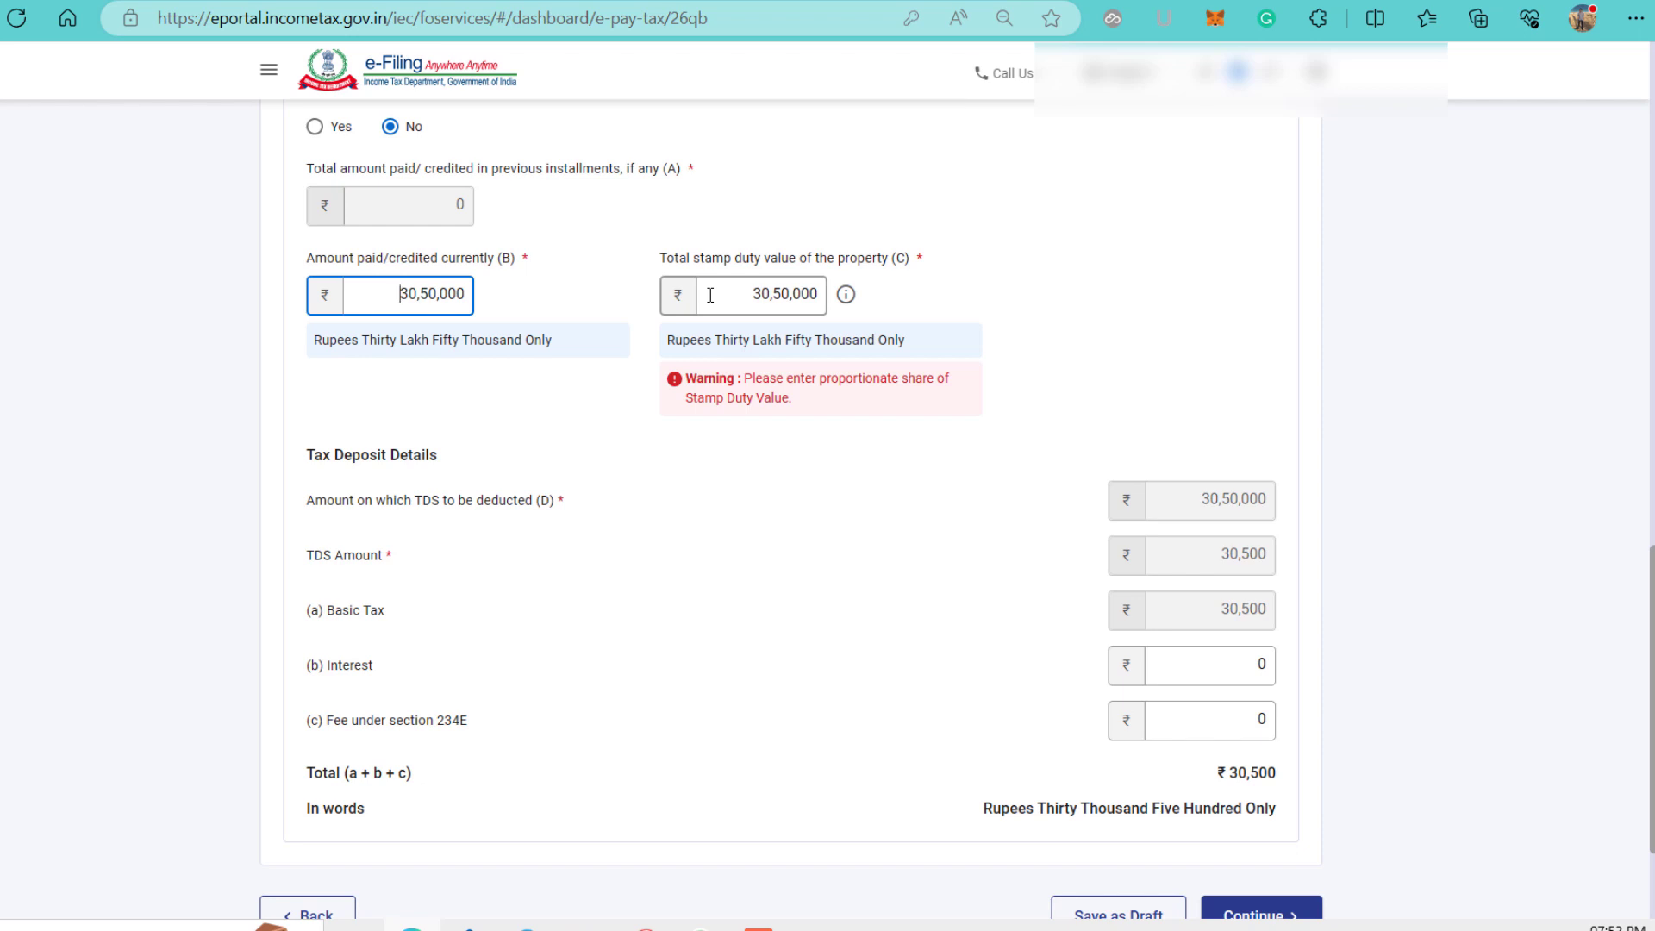
pyautogui.scroll(-3, 989, 310)
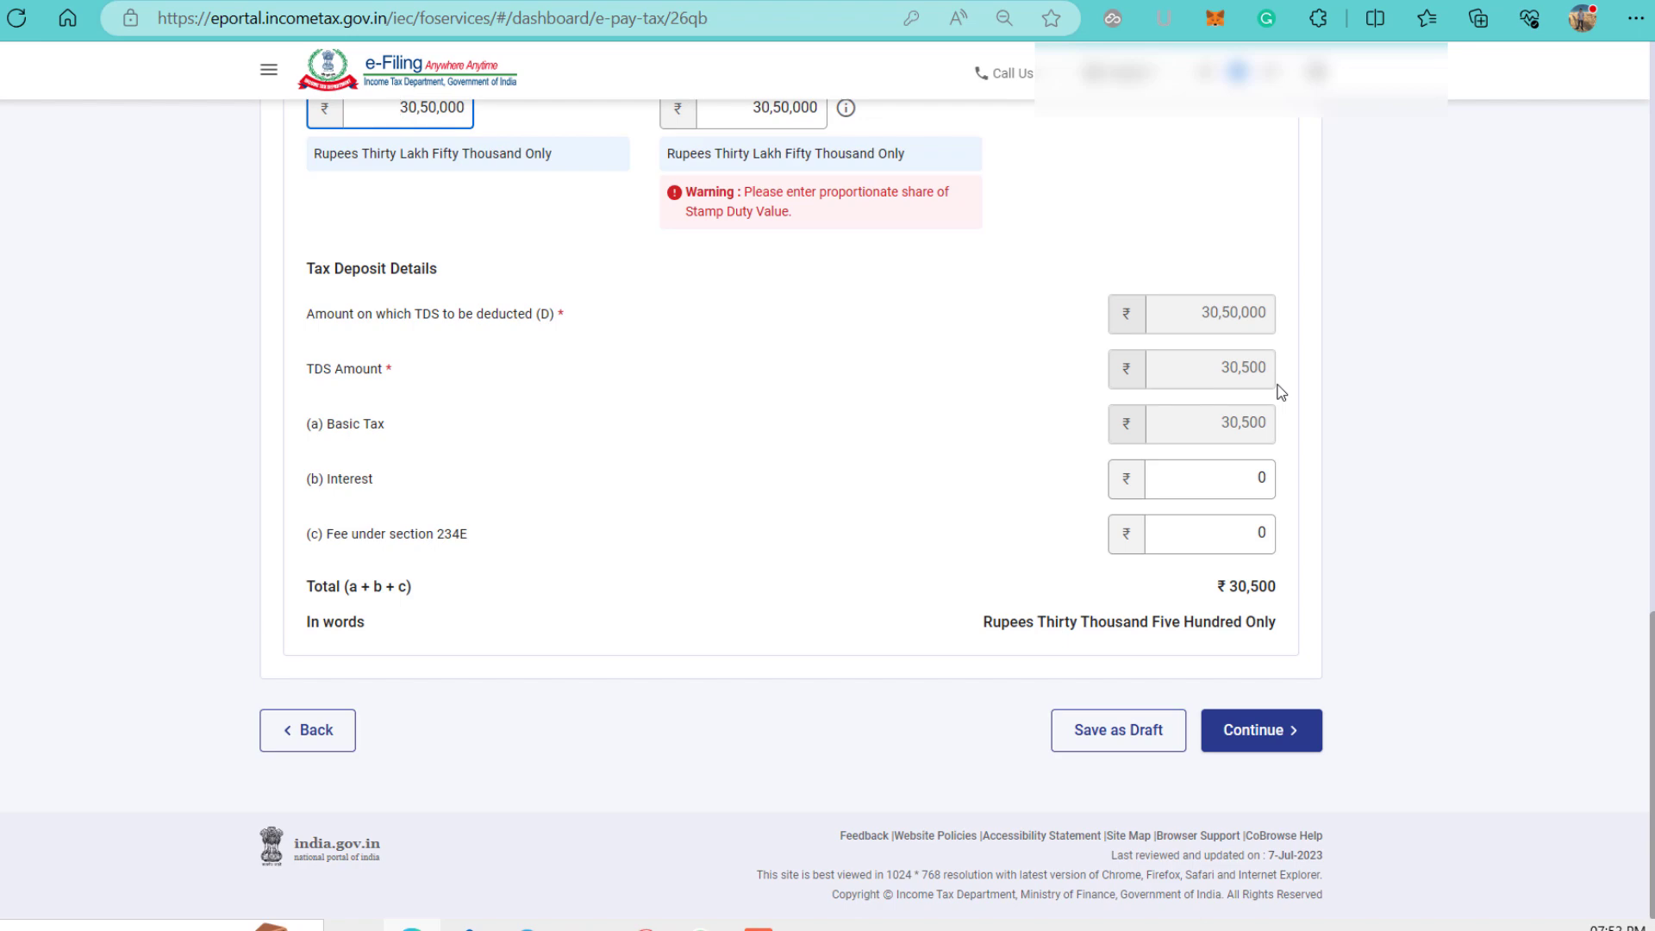
pyautogui.scroll(5, 924, 510)
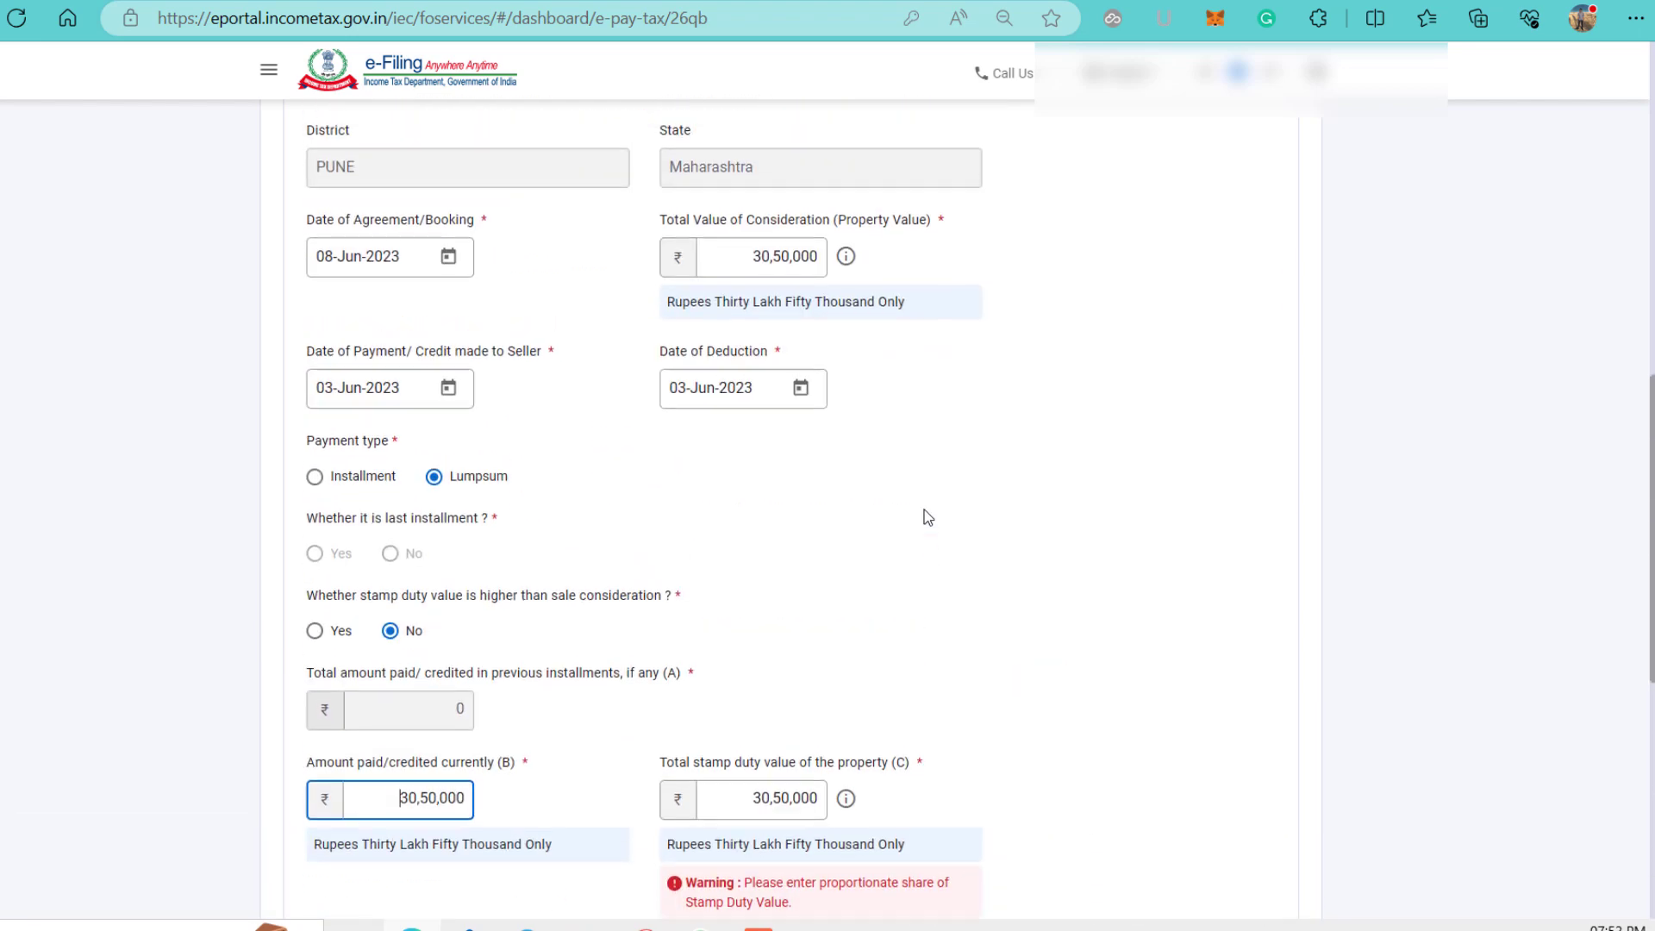
pyautogui.scroll(-1, 924, 510)
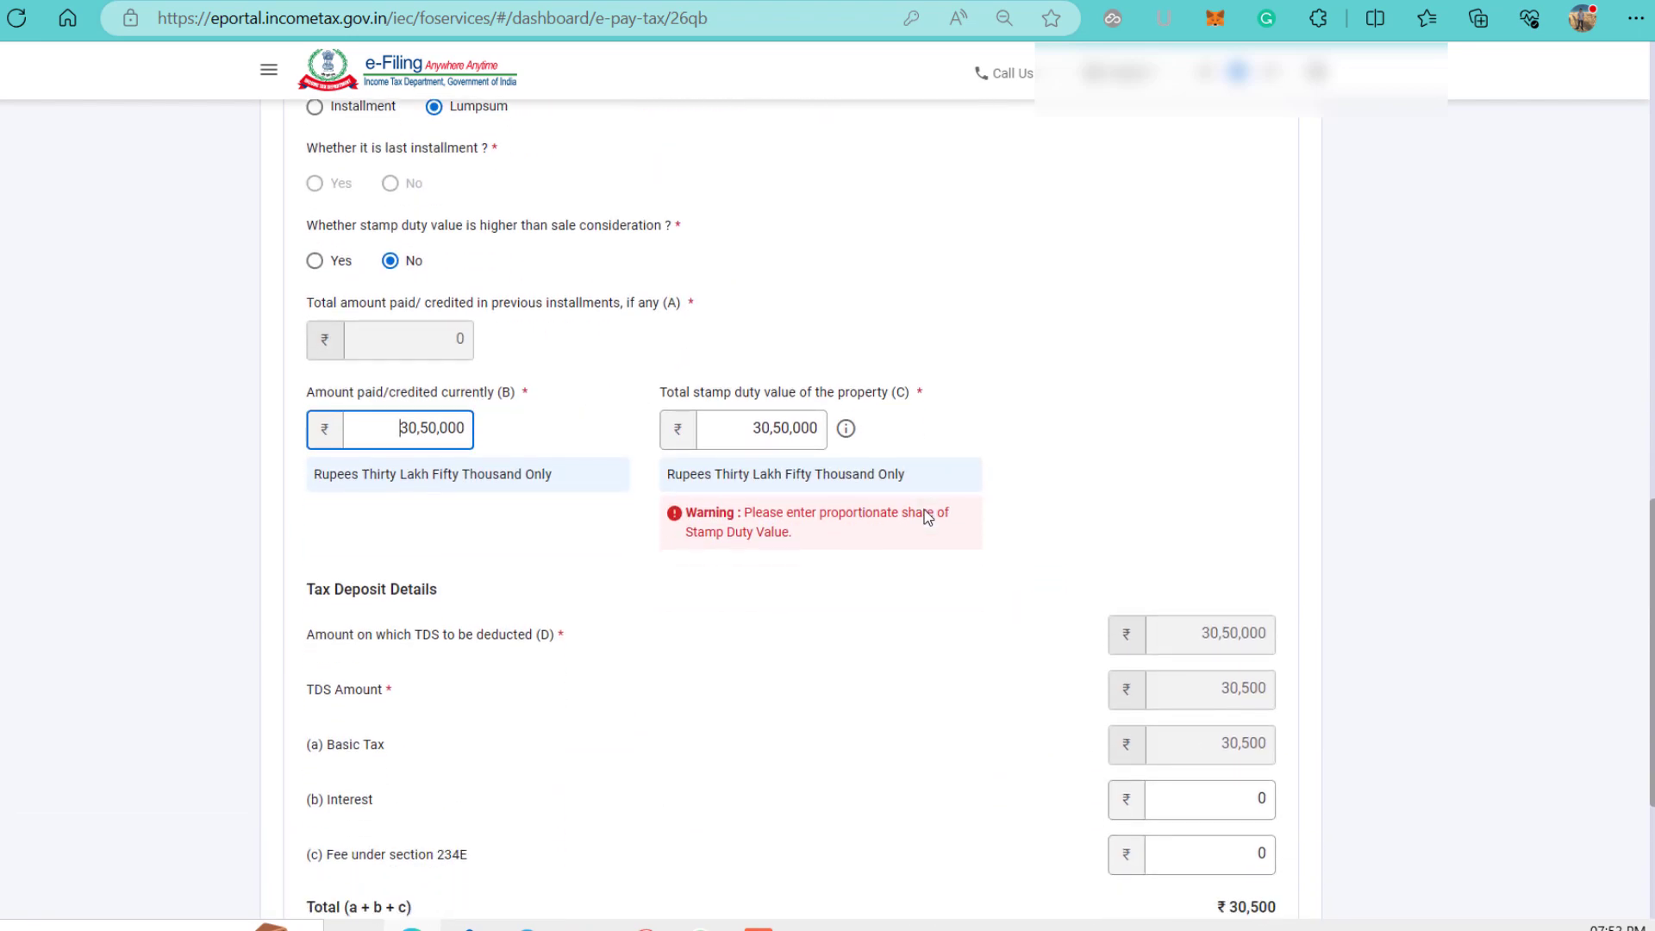
pyautogui.scroll(-3, 925, 509)
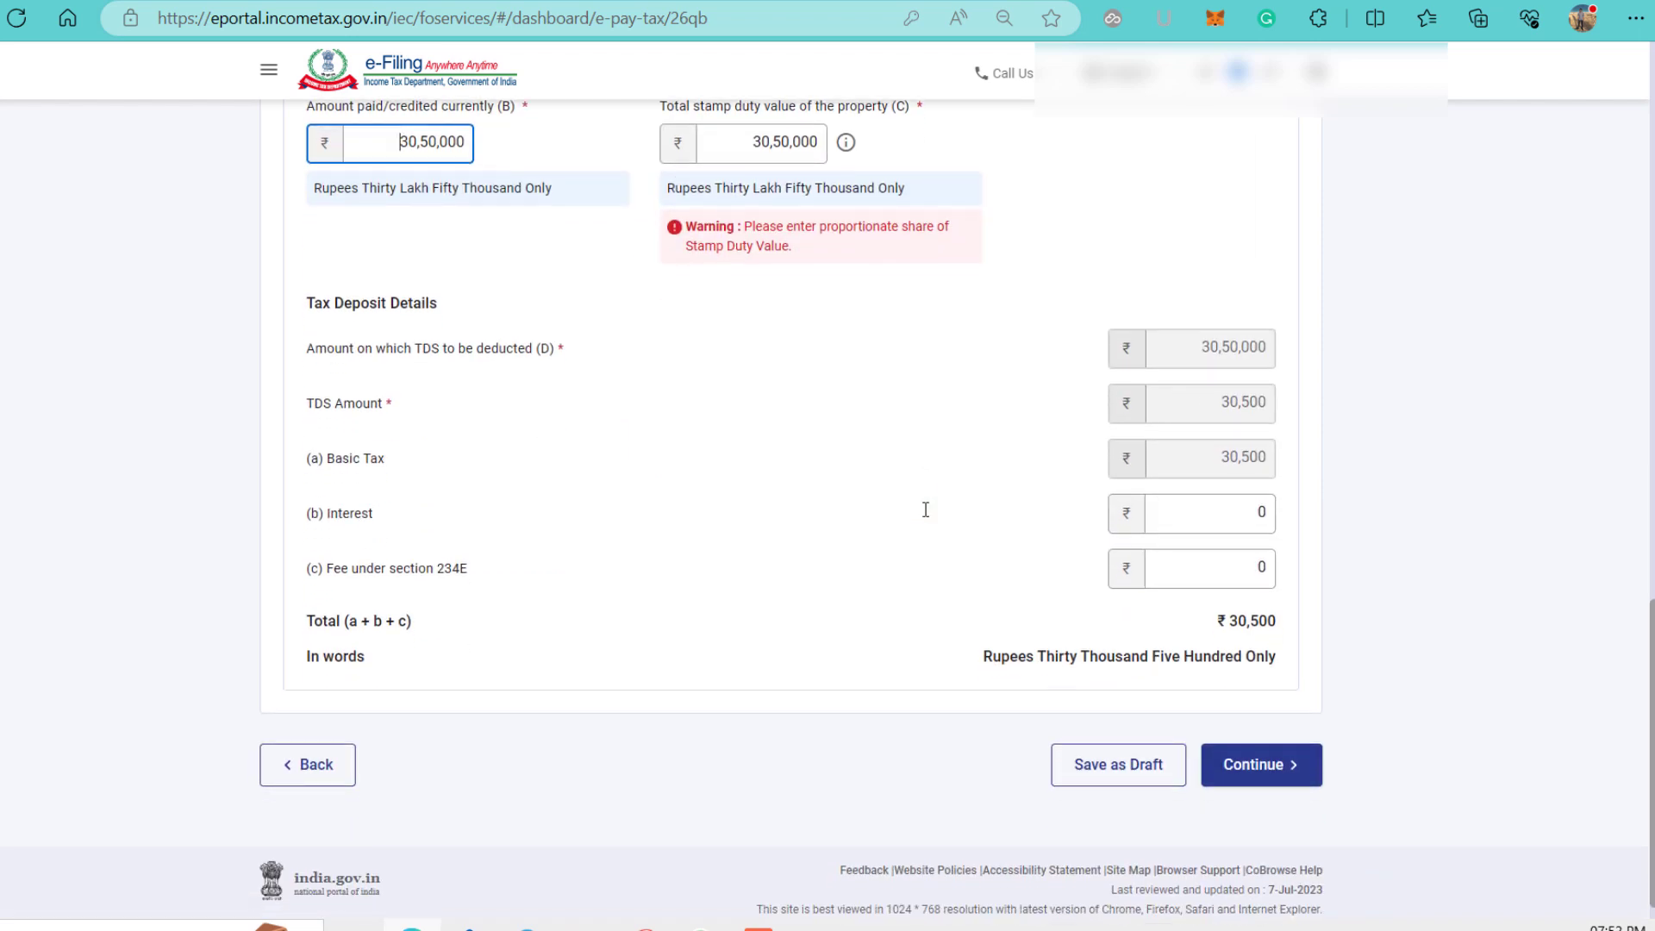
pyautogui.scroll(-1, 924, 509)
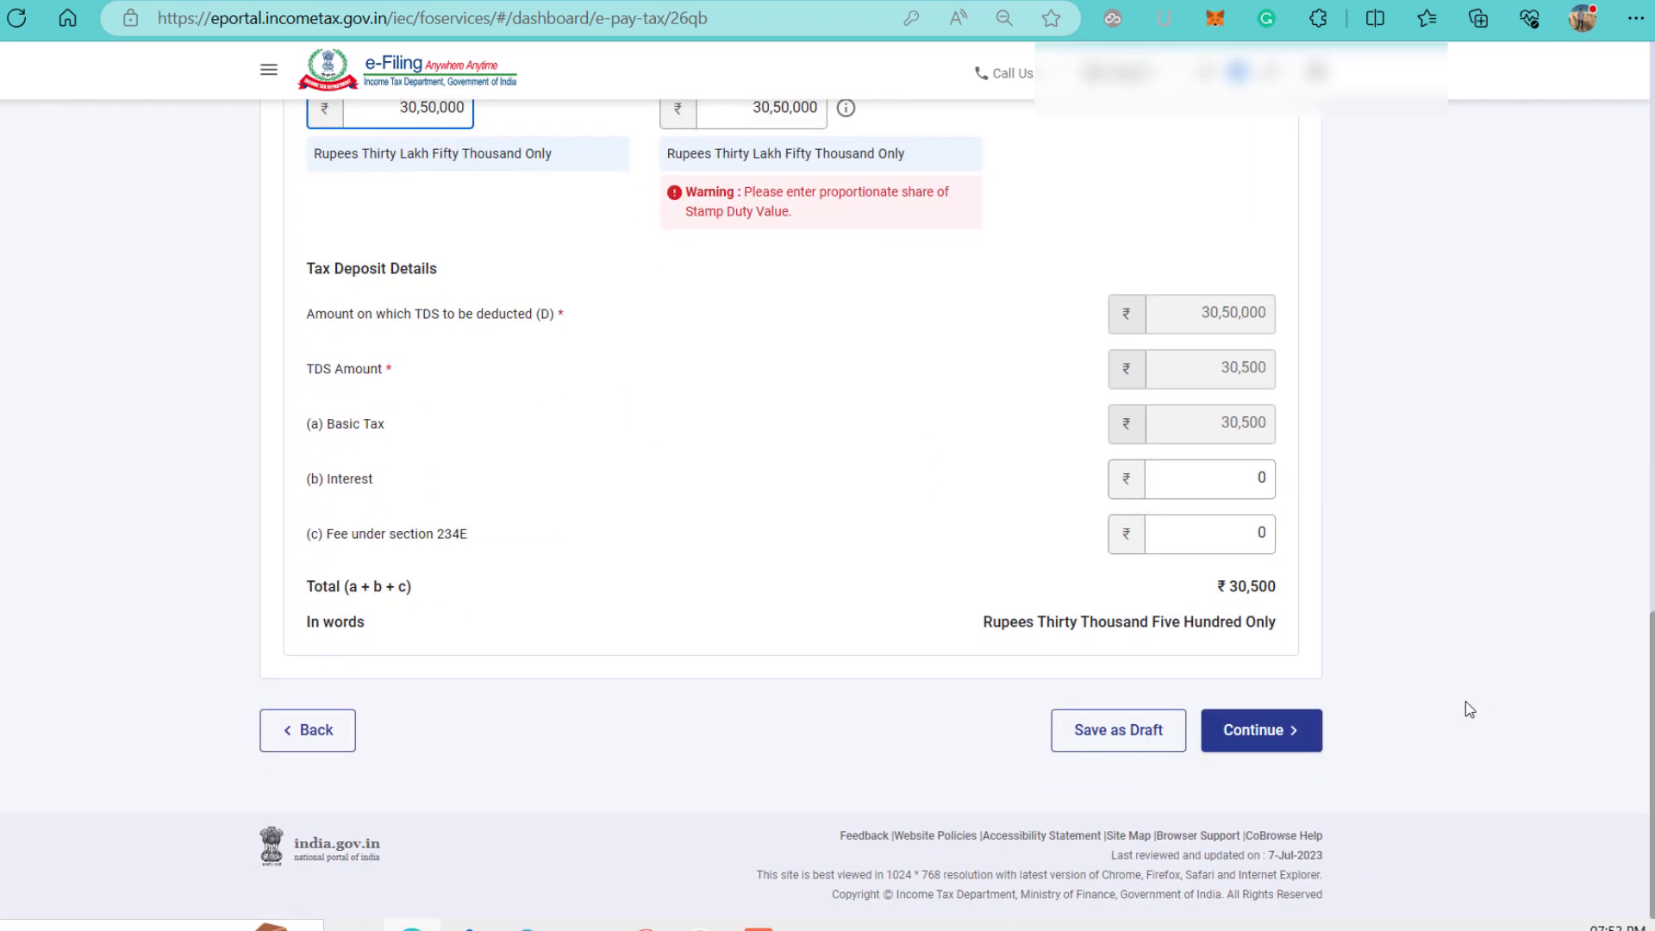
pyautogui.click(1283, 731)
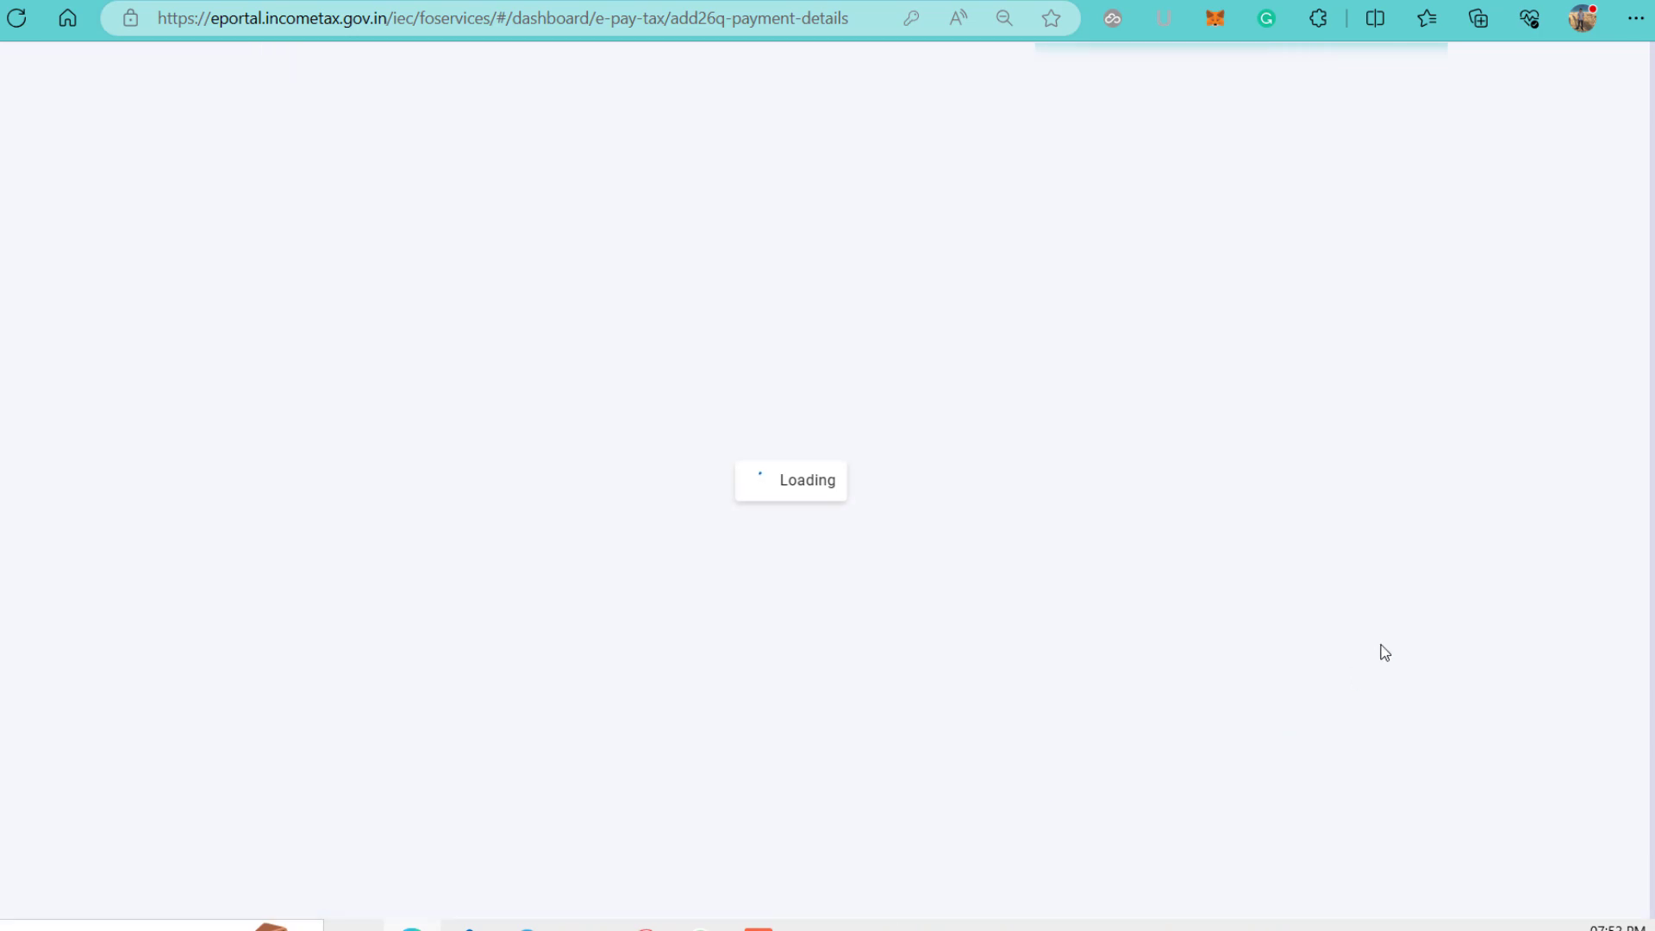
# Switch from Debit Card to Payment Gateway to list banks such as HDFC and State Bank of India.
pyautogui.scroll(-5, 1382, 650)
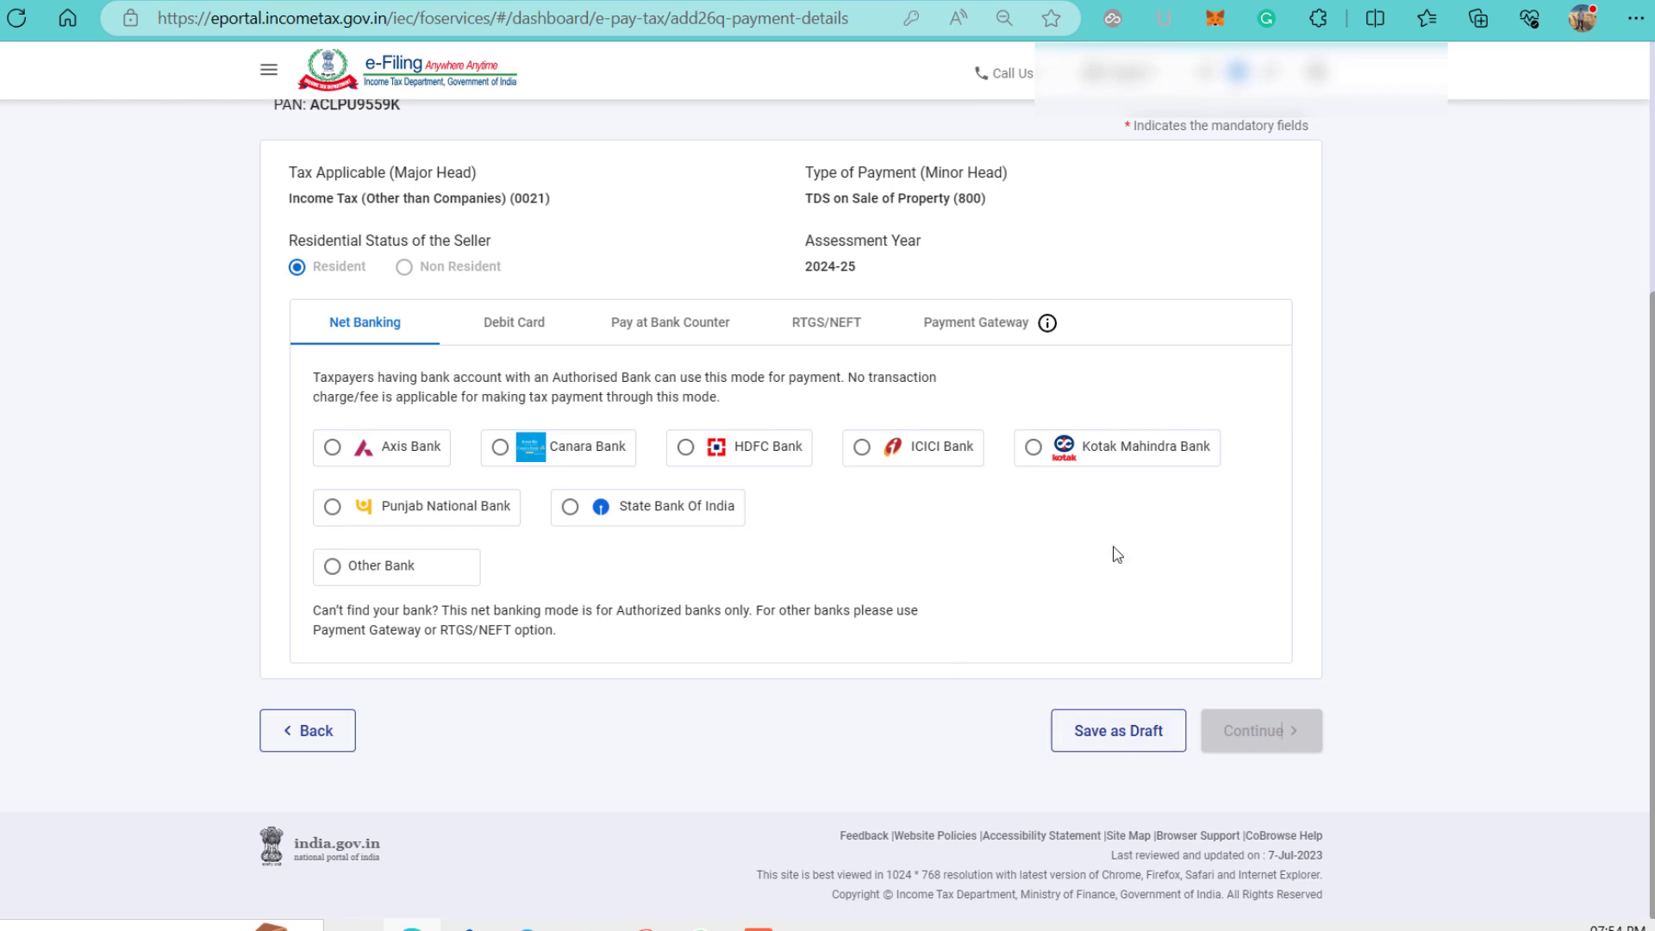
pyautogui.scroll(1, 1026, 664)
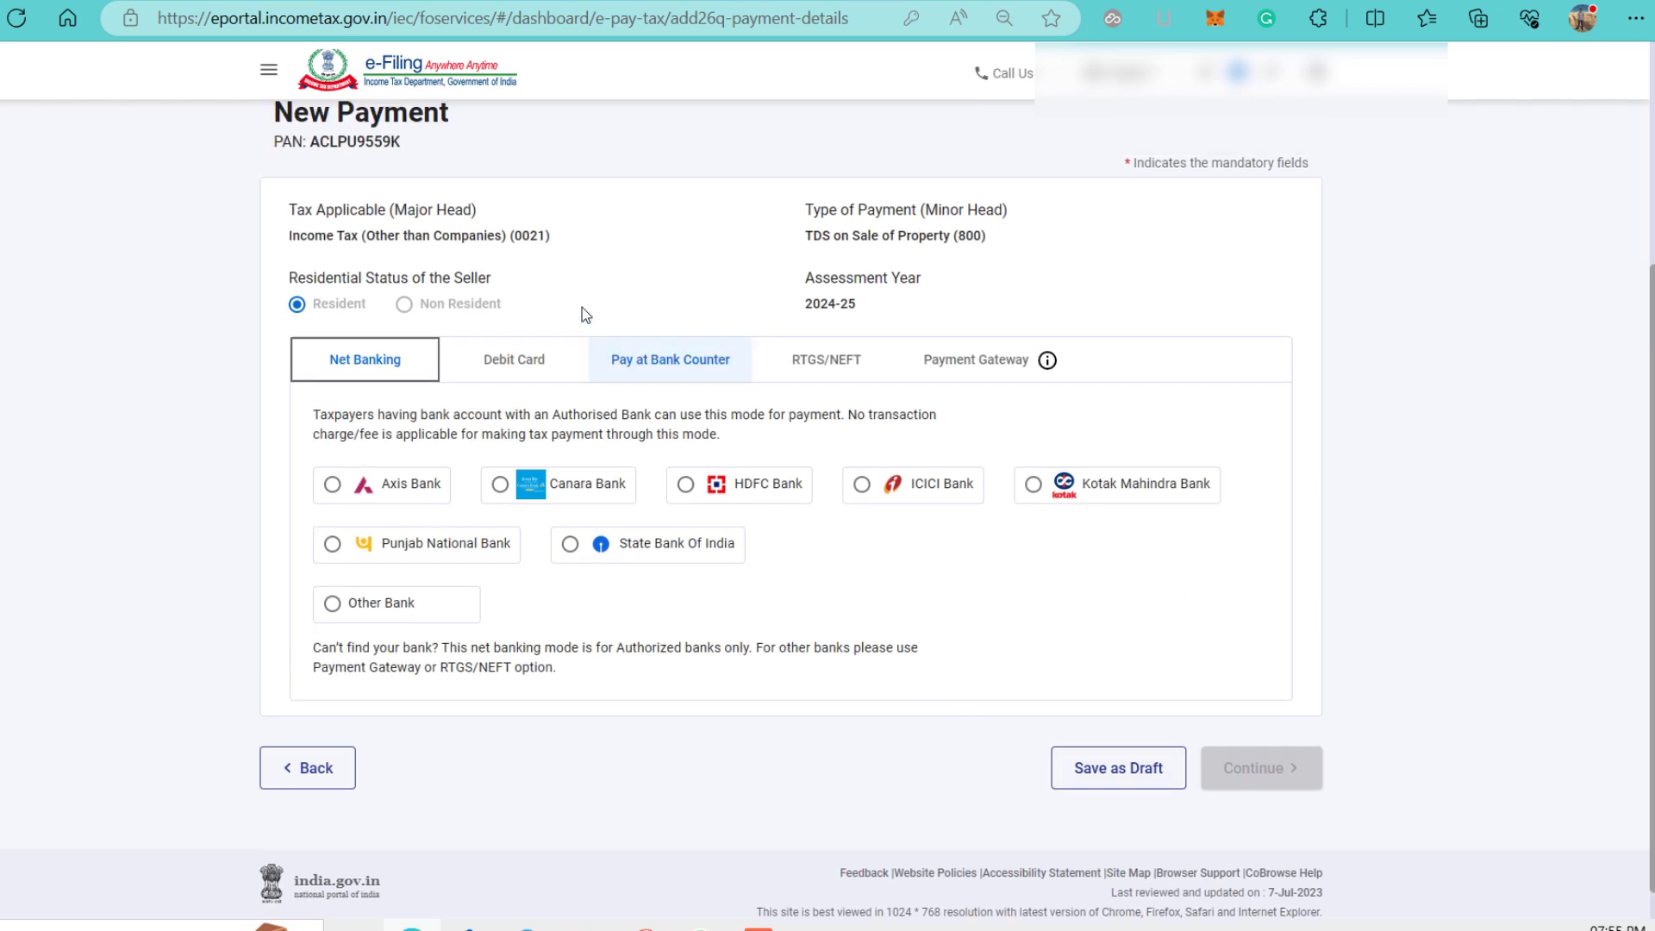
pyautogui.click(517, 360)
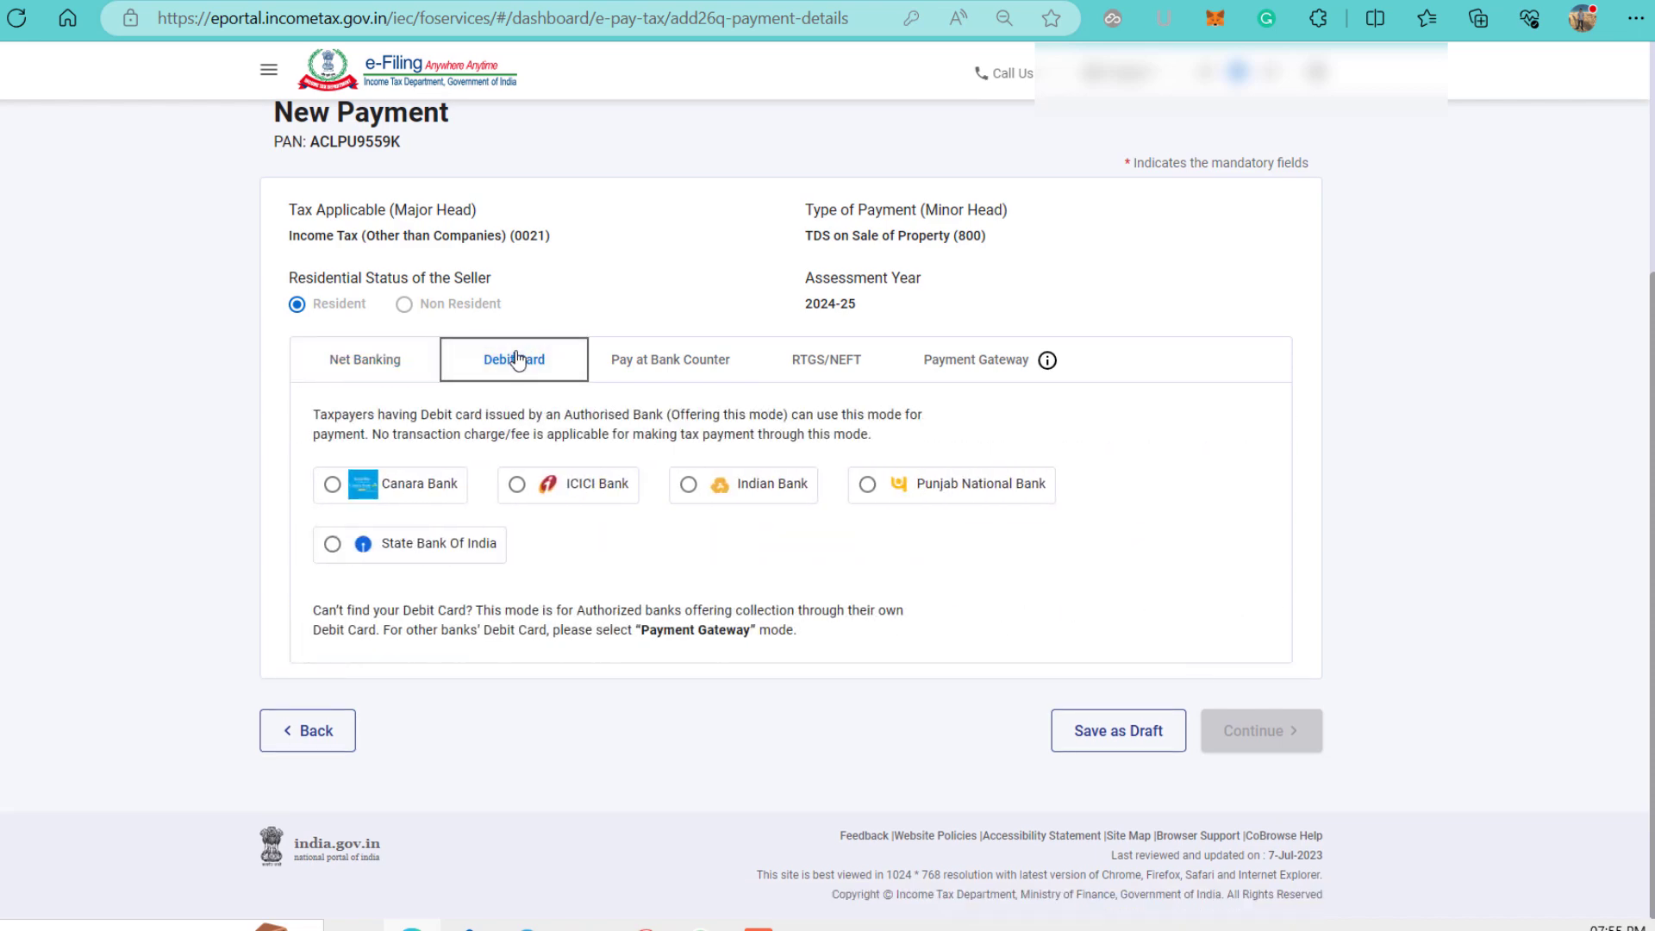
pyautogui.click(1030, 360)
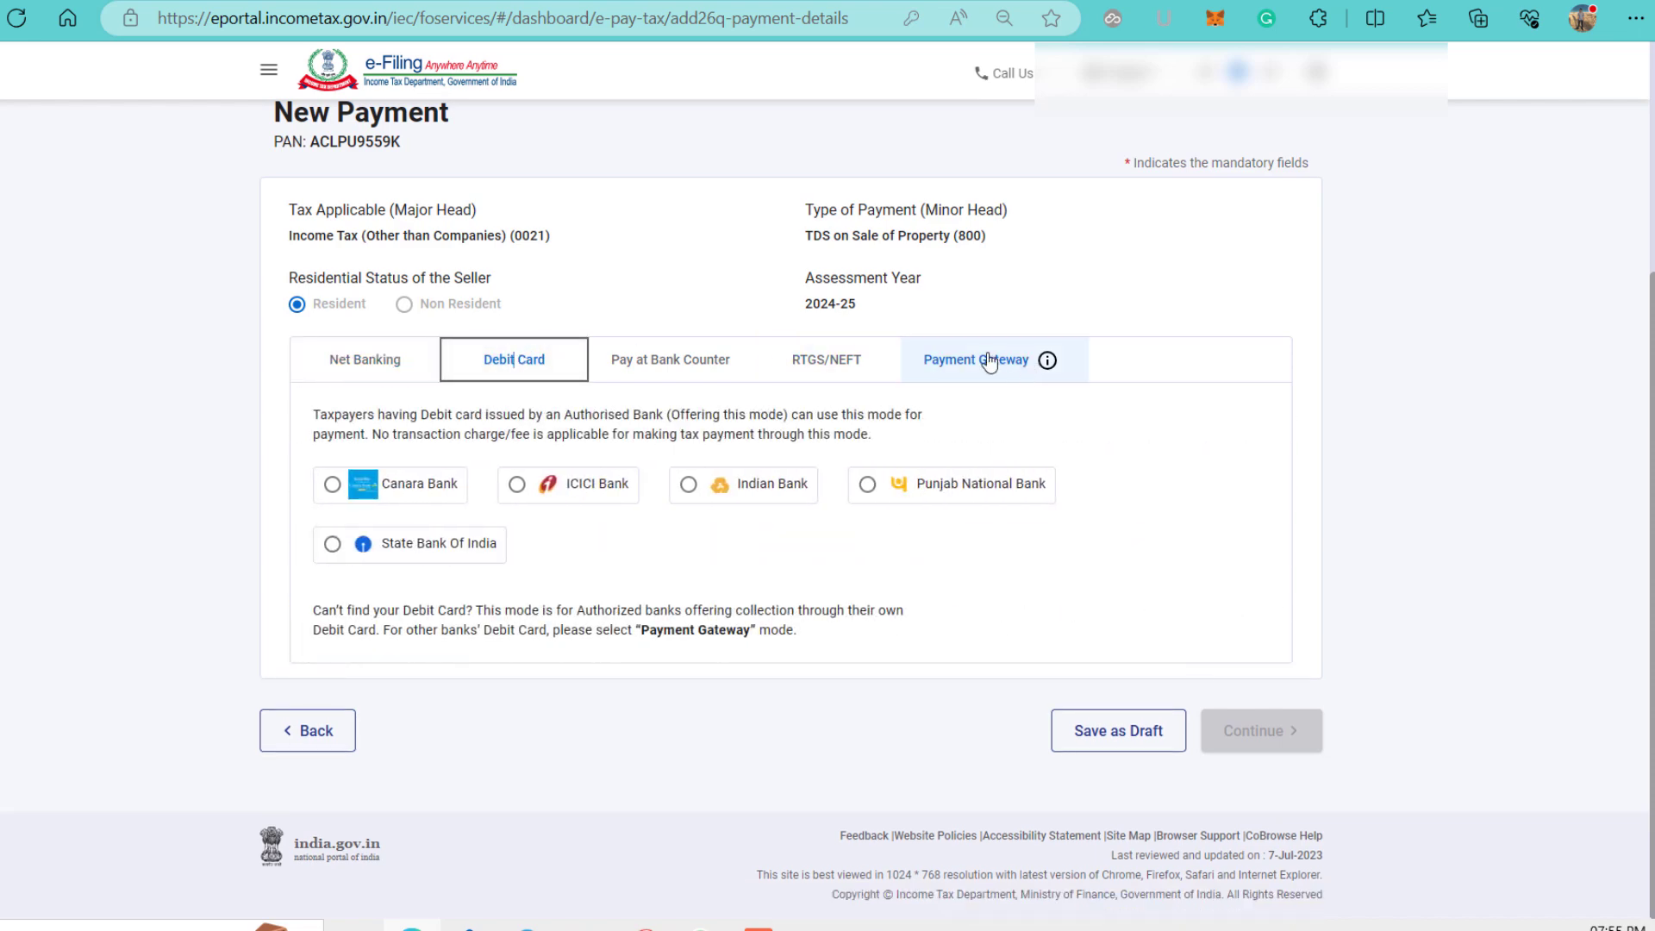
pyautogui.scroll(-1, 988, 360)
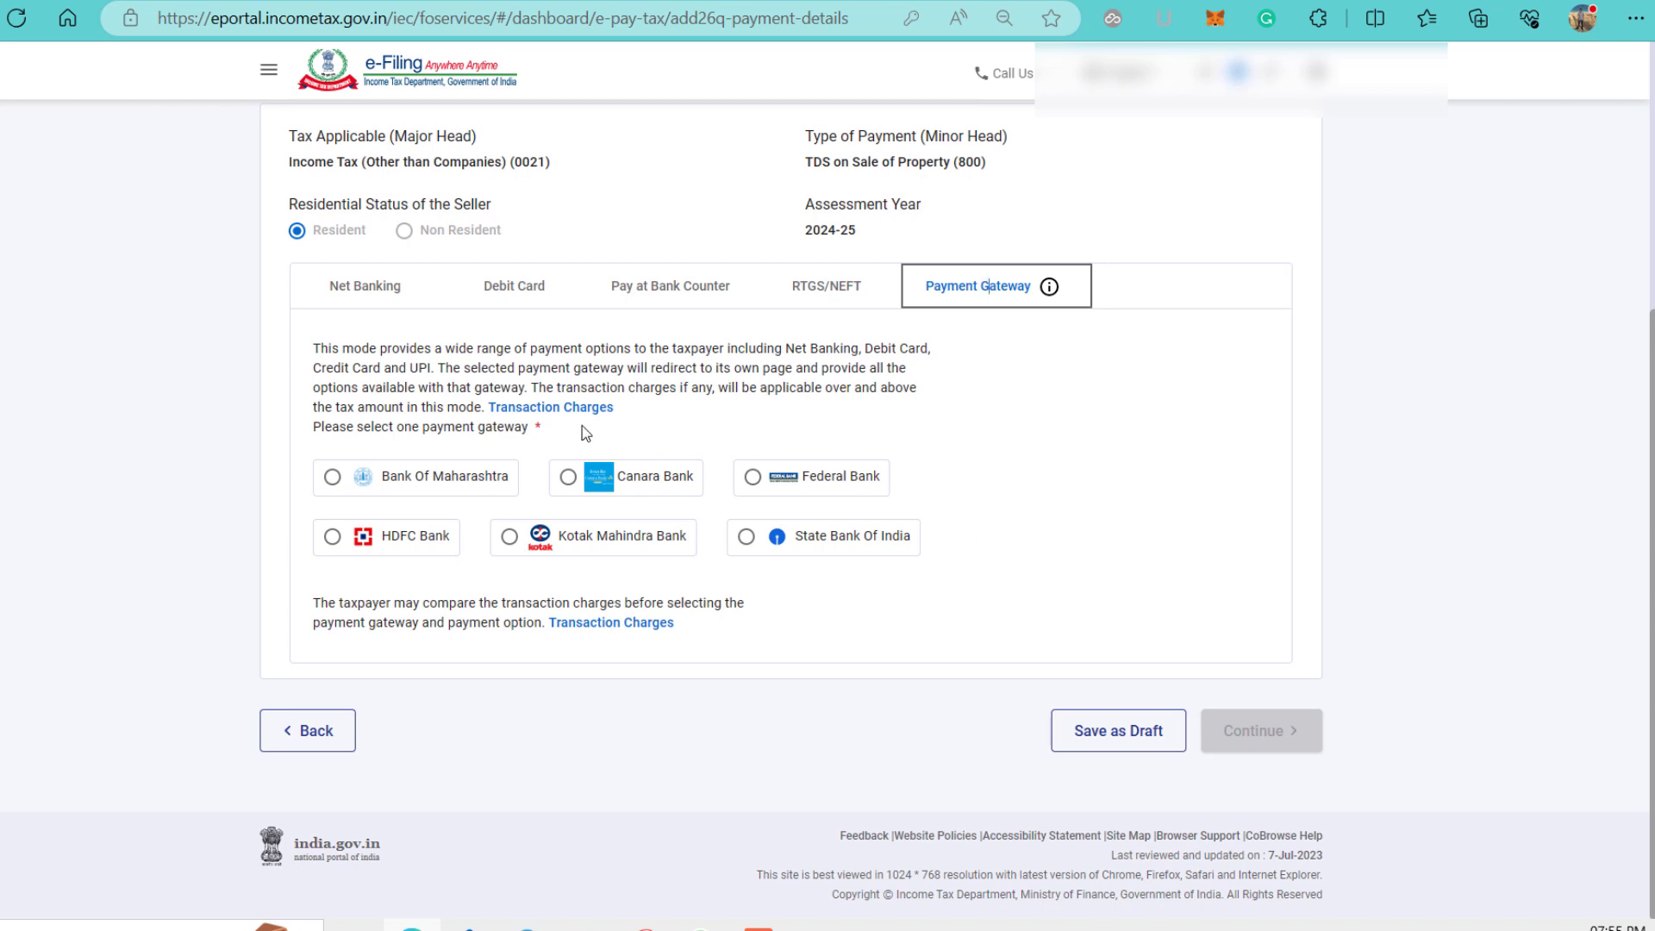
# Review the gateway transaction charges, then pick HDFC Bank and continue to the Preview.
pyautogui.click(547, 411)
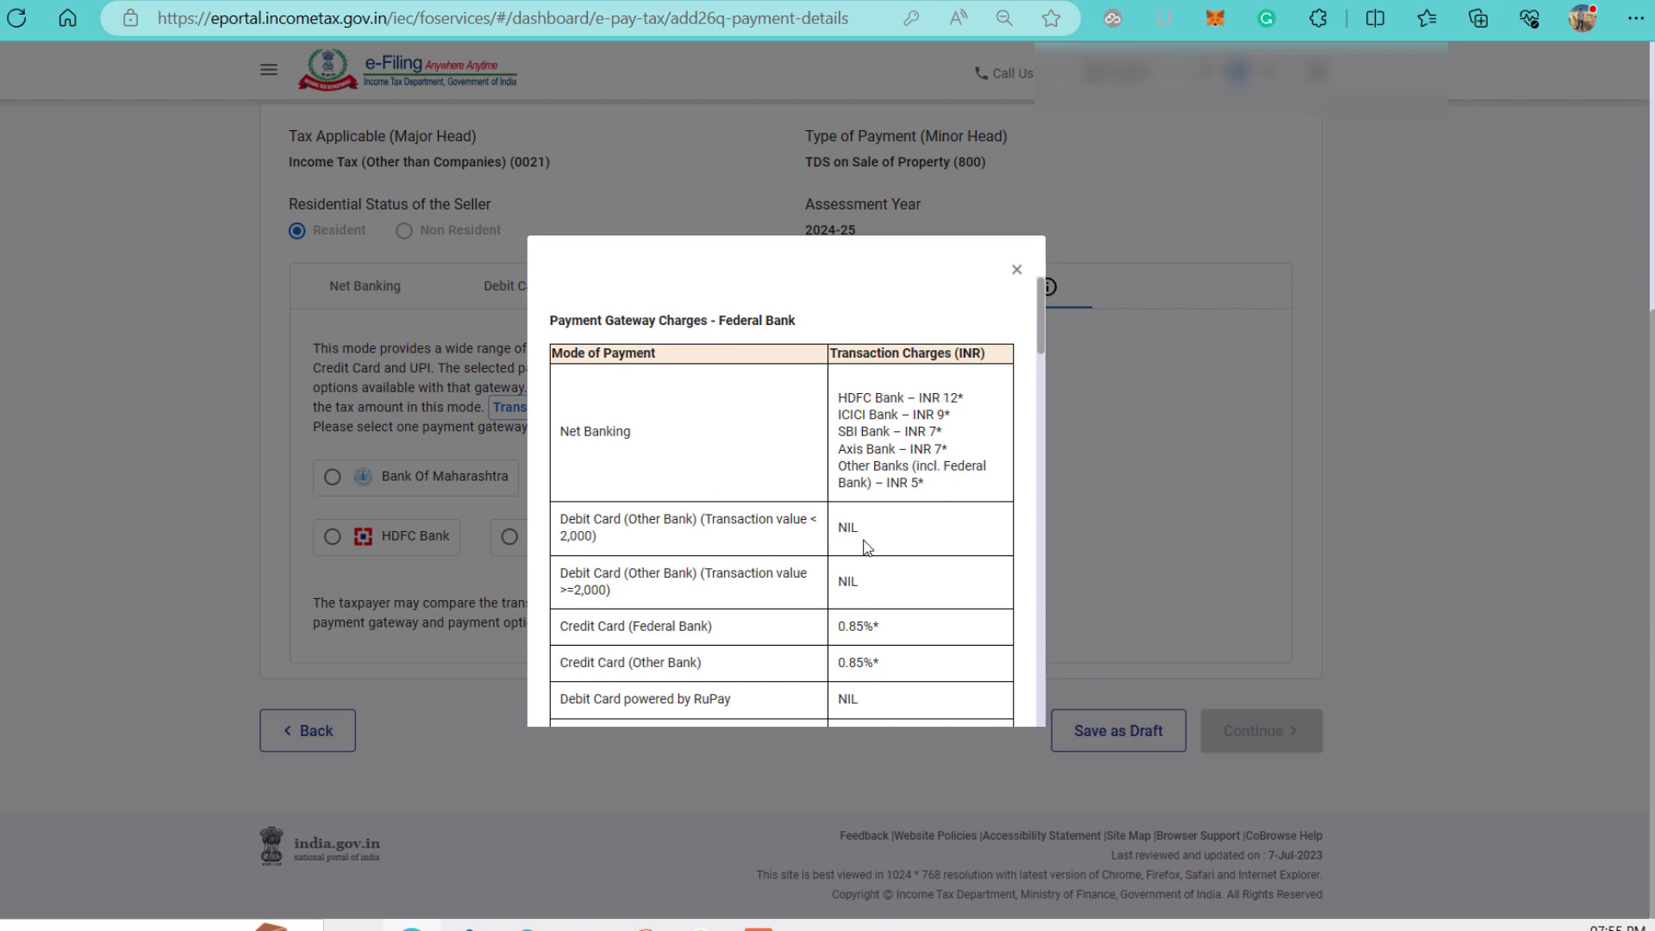
pyautogui.scroll(-1, 865, 545)
pyautogui.scroll(-2, 802, 532)
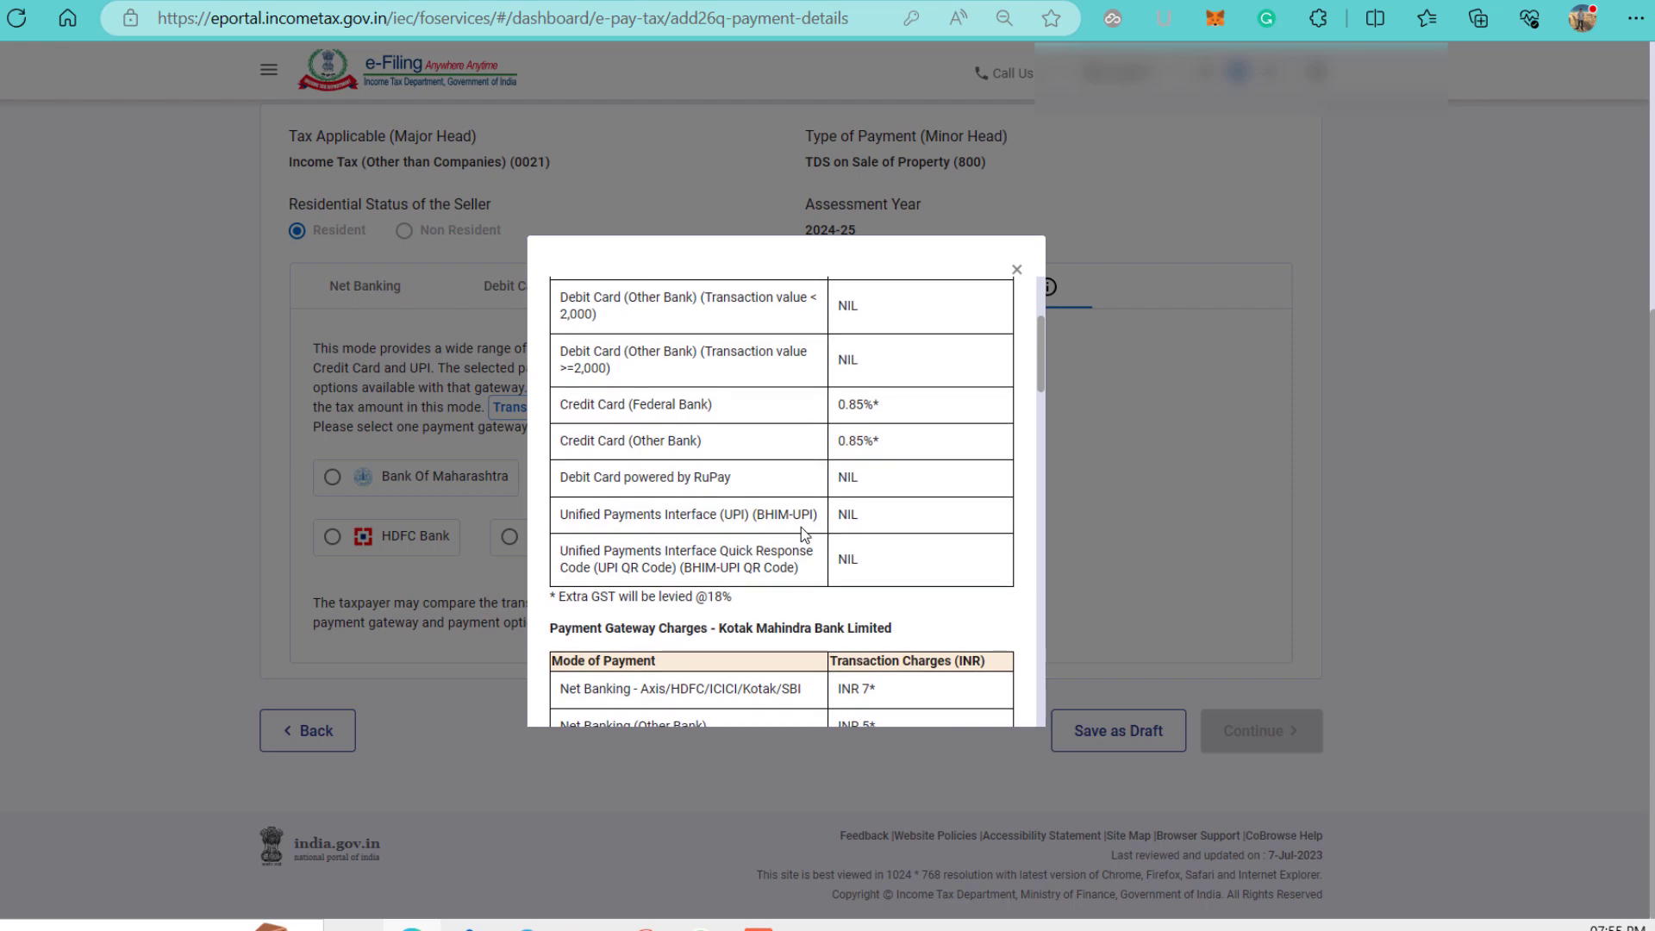
pyautogui.scroll(-5, 801, 532)
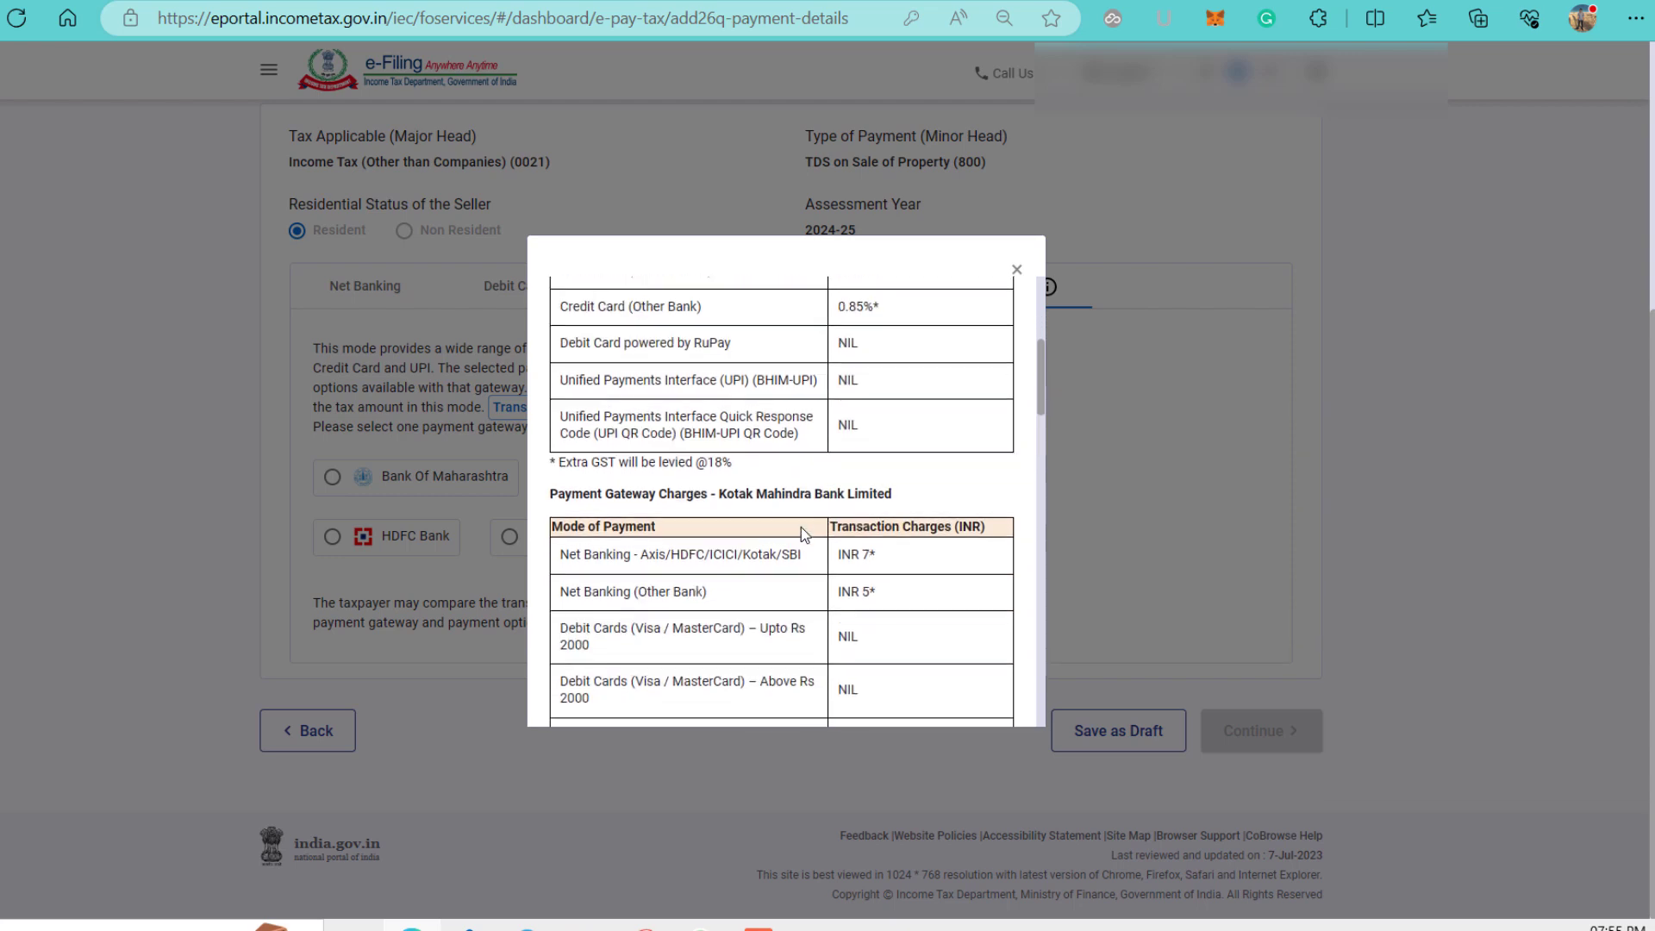
pyautogui.scroll(-5, 802, 532)
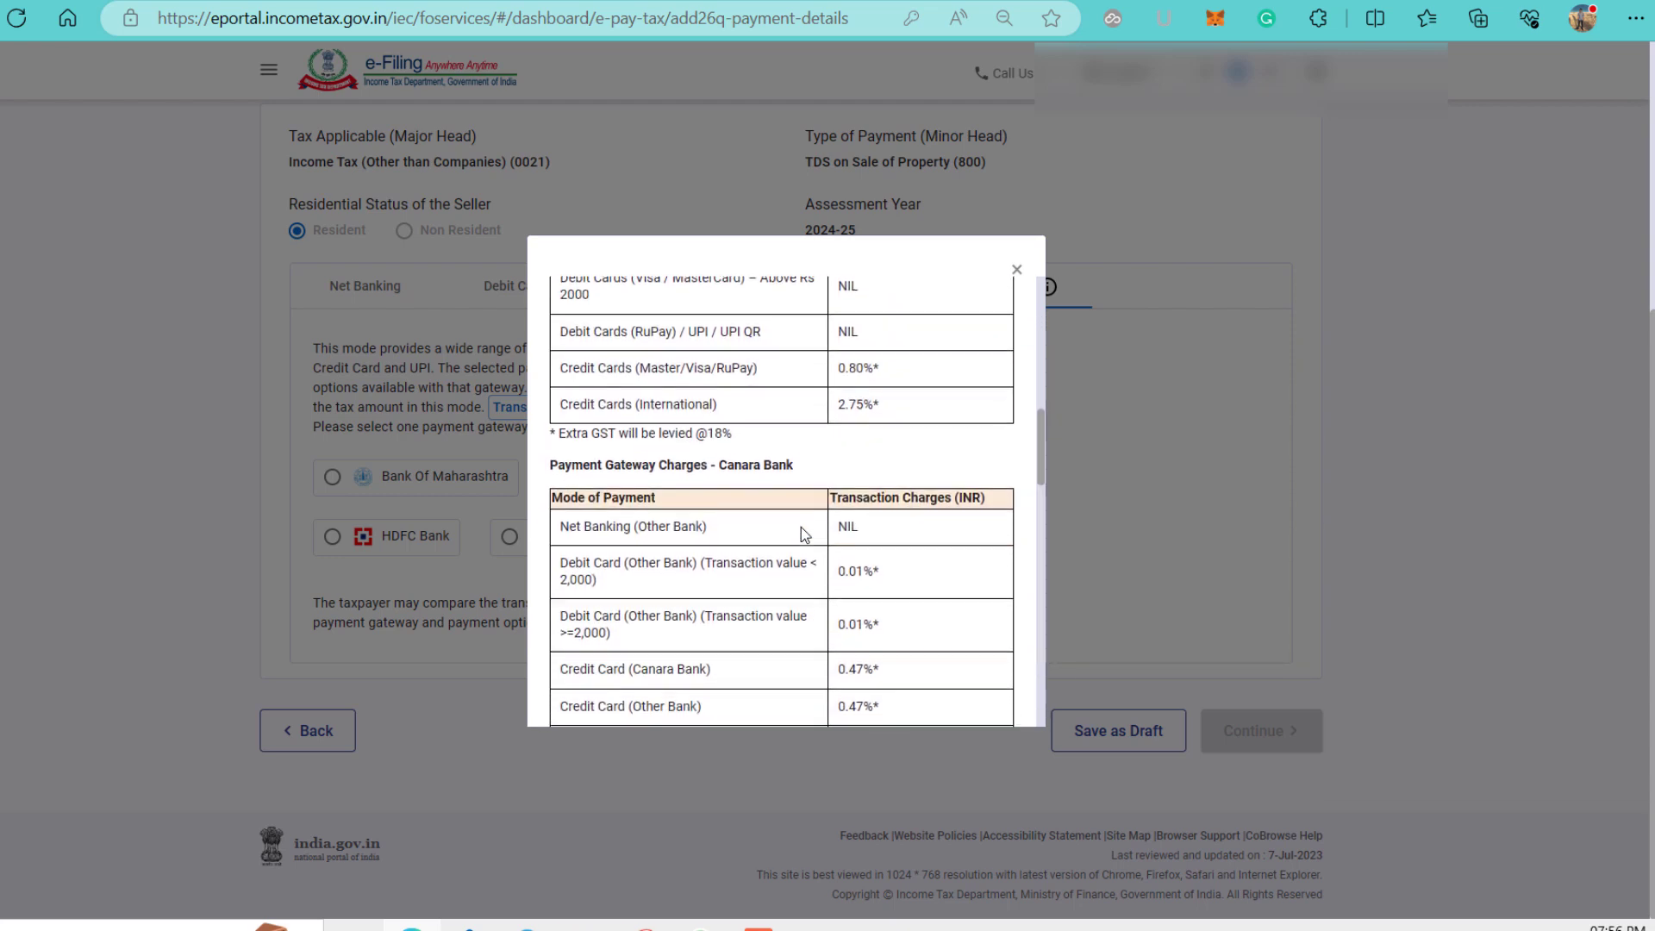
pyautogui.scroll(-2, 800, 528)
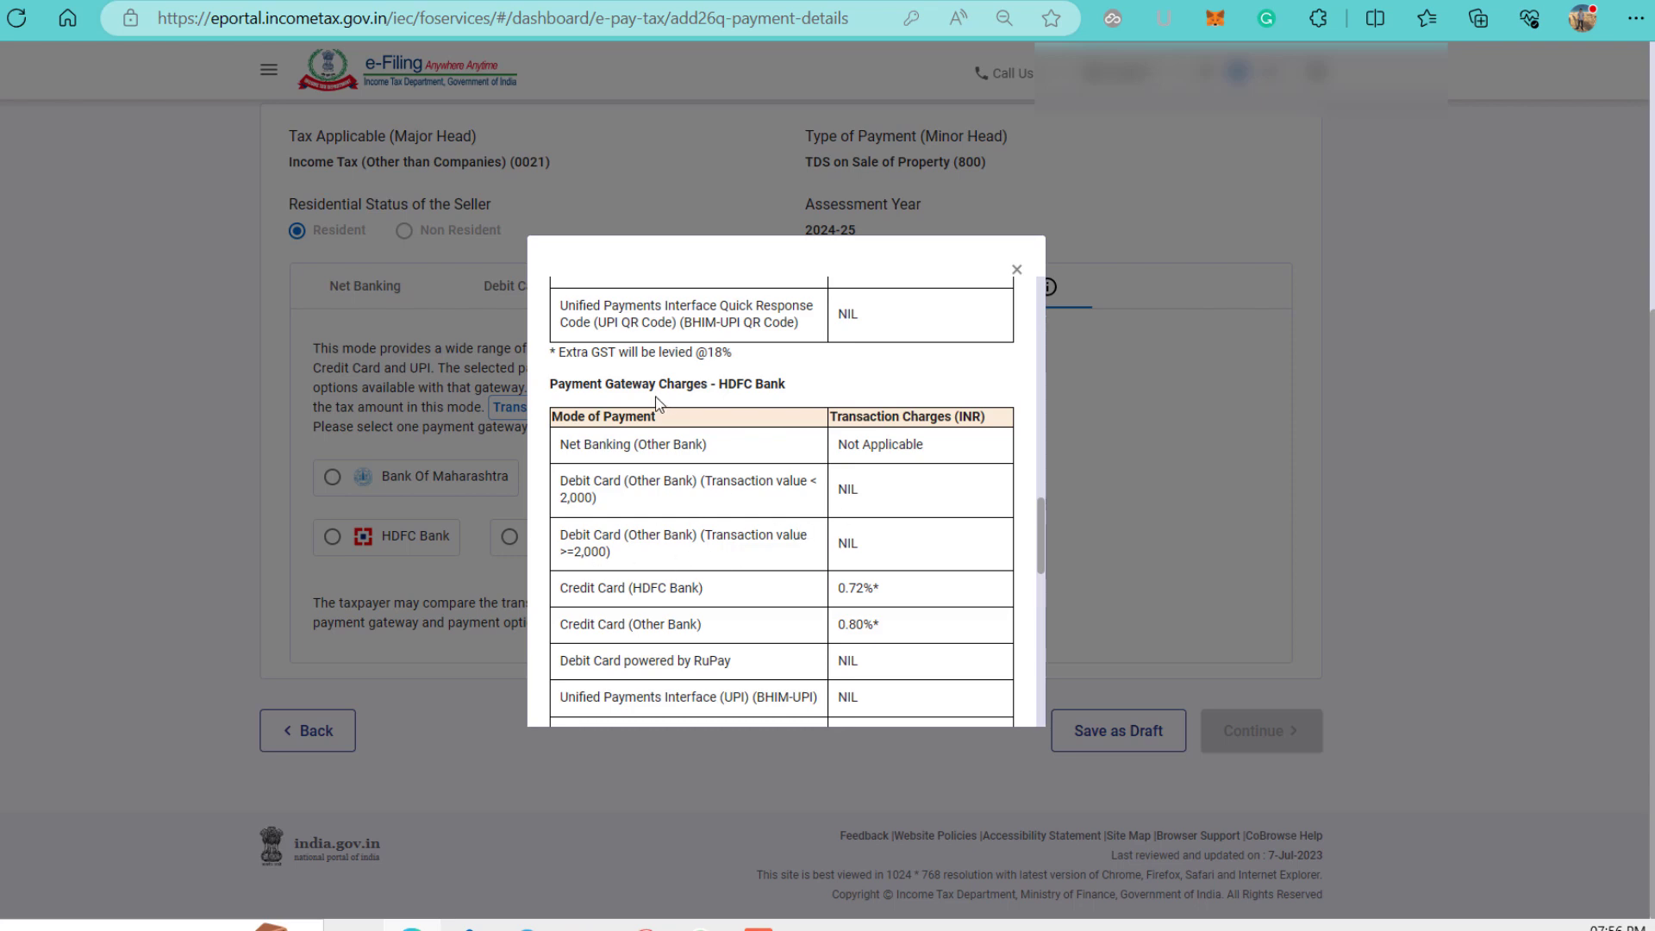
pyautogui.click(1017, 269)
pyautogui.click(332, 537)
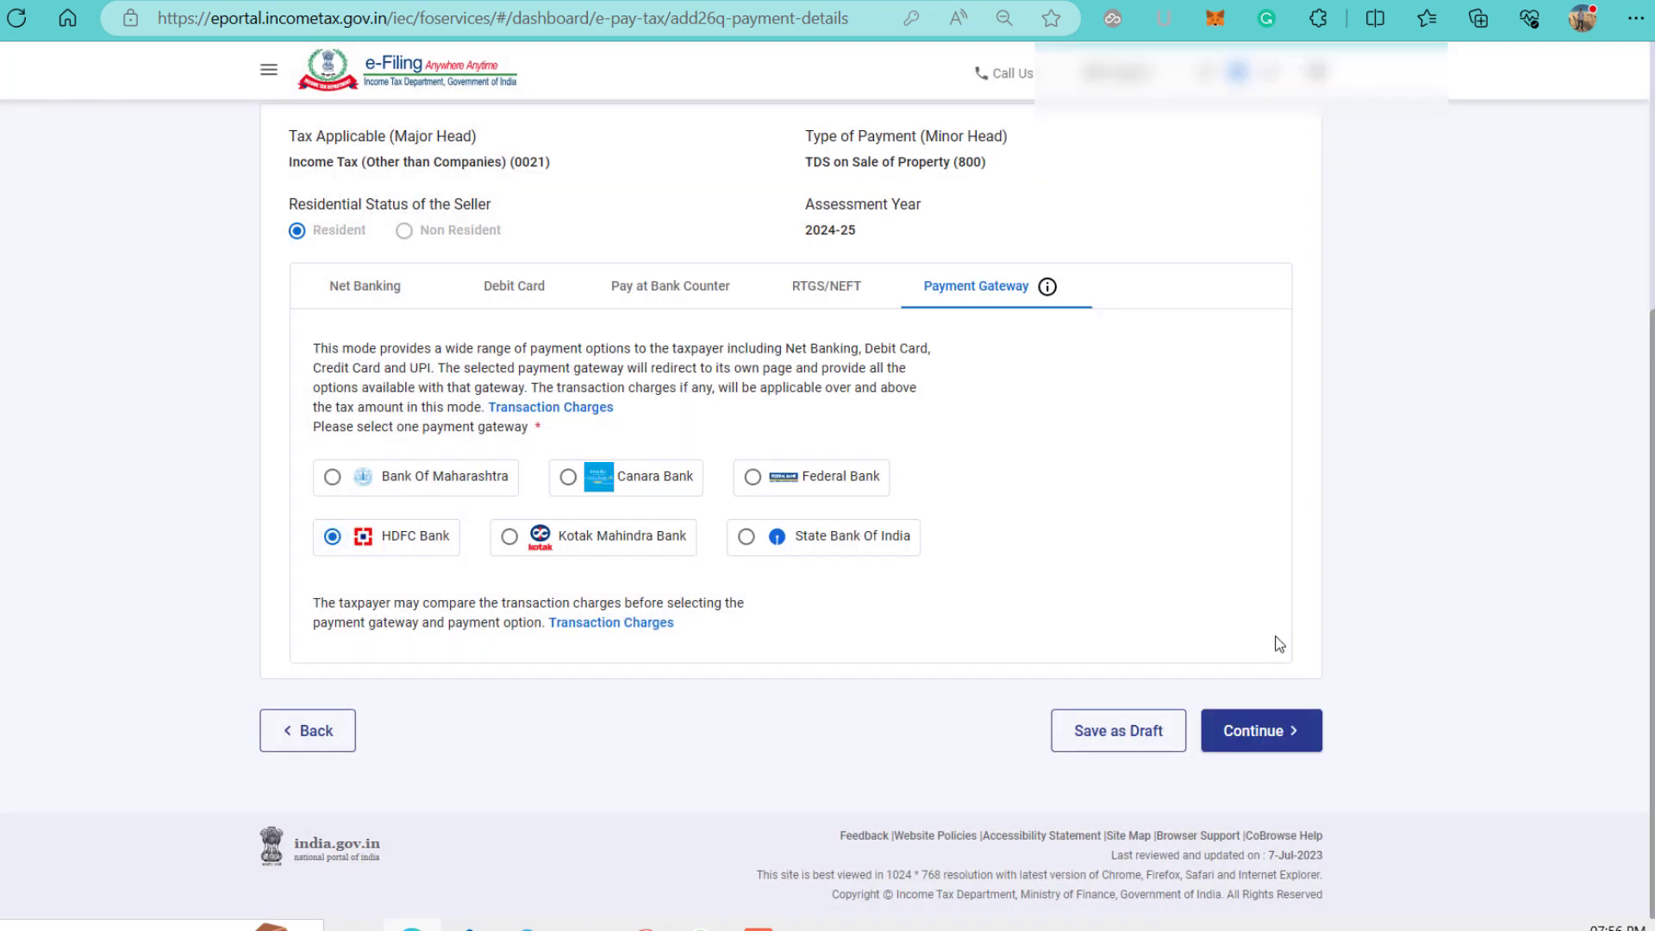
pyautogui.click(1257, 731)
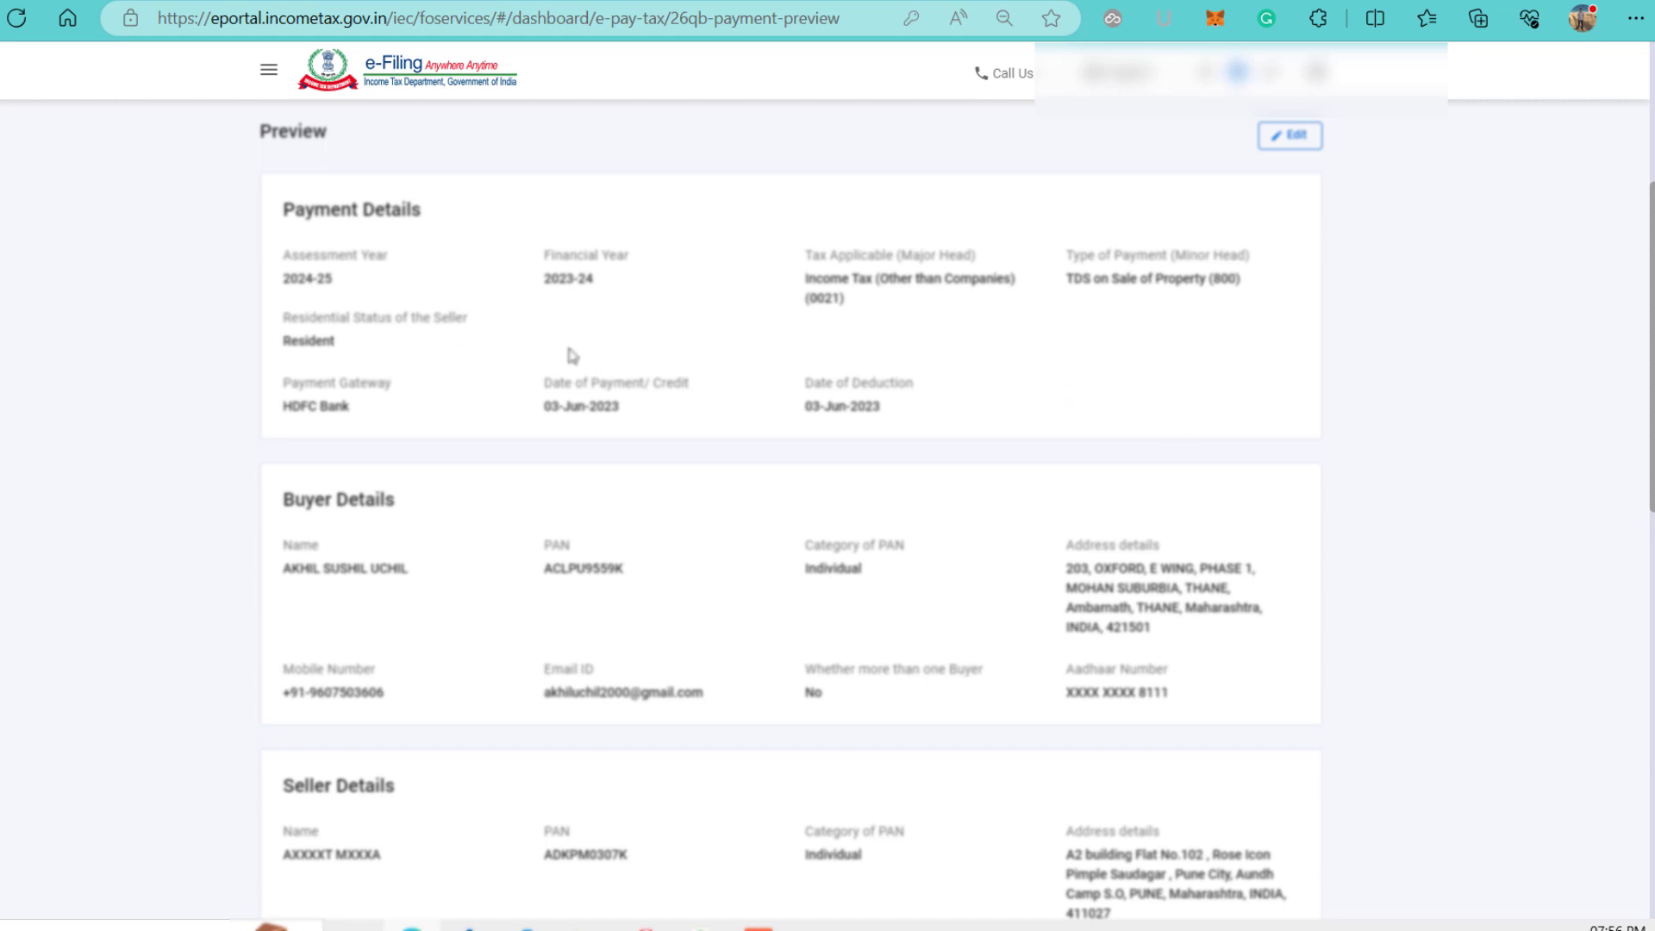
# Scroll the Preview through Payment, Buyer, Seller and Property details to the ₹30,500 Tax Deposit total.
pyautogui.scroll(-1, 1175, 319)
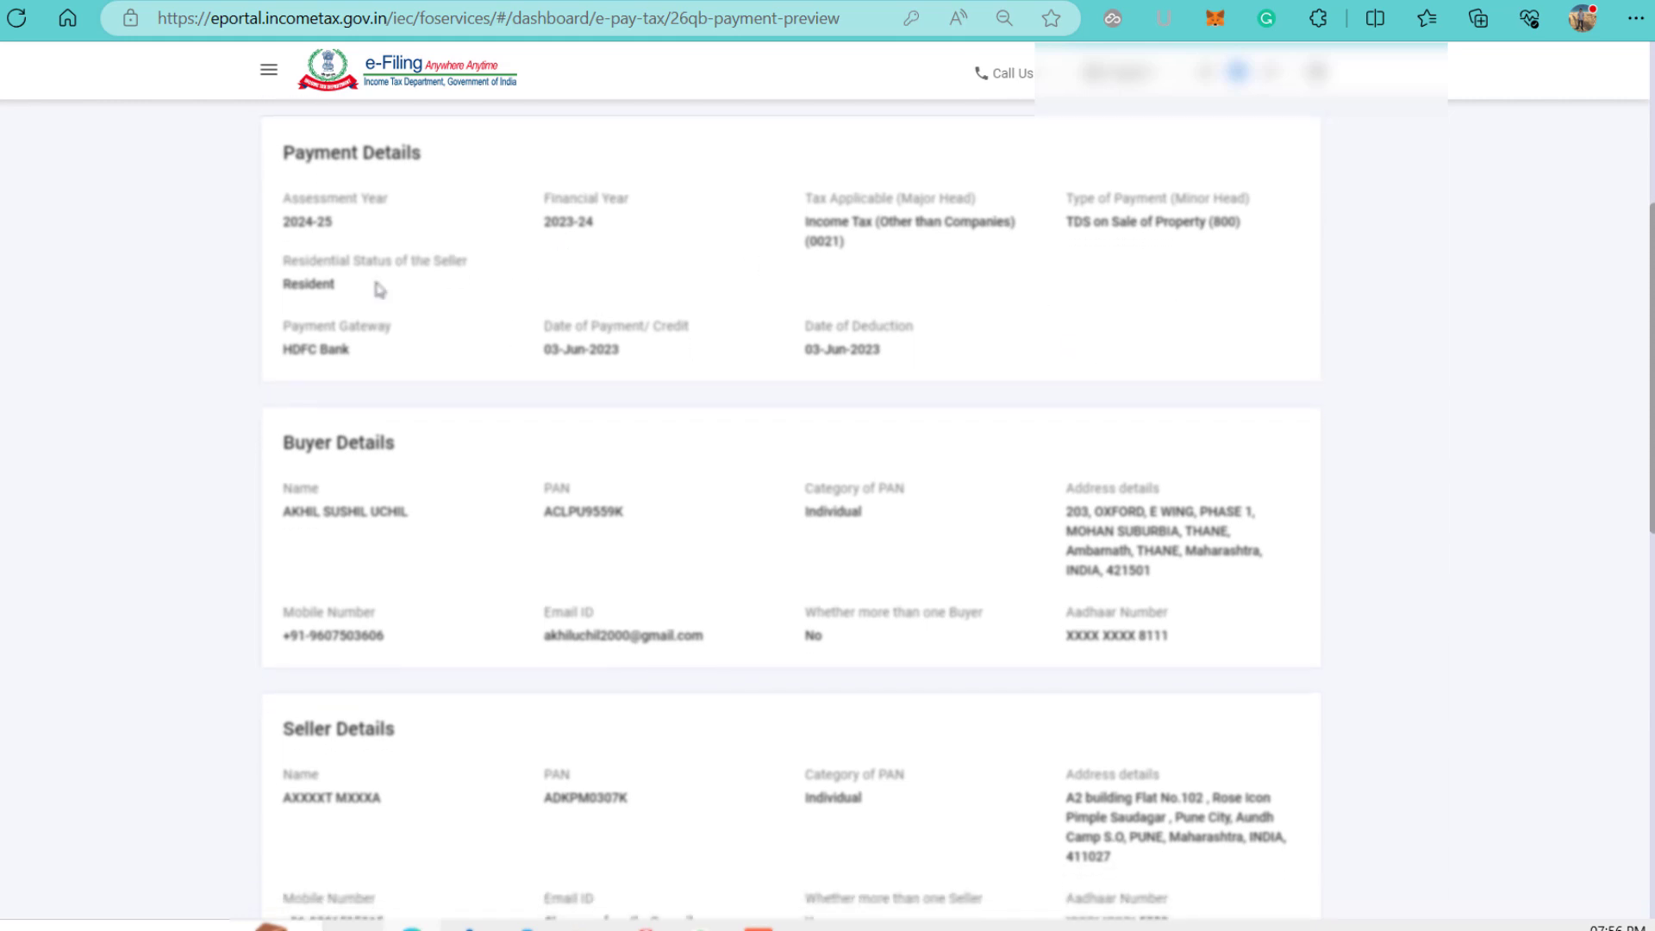
pyautogui.scroll(-2, 369, 358)
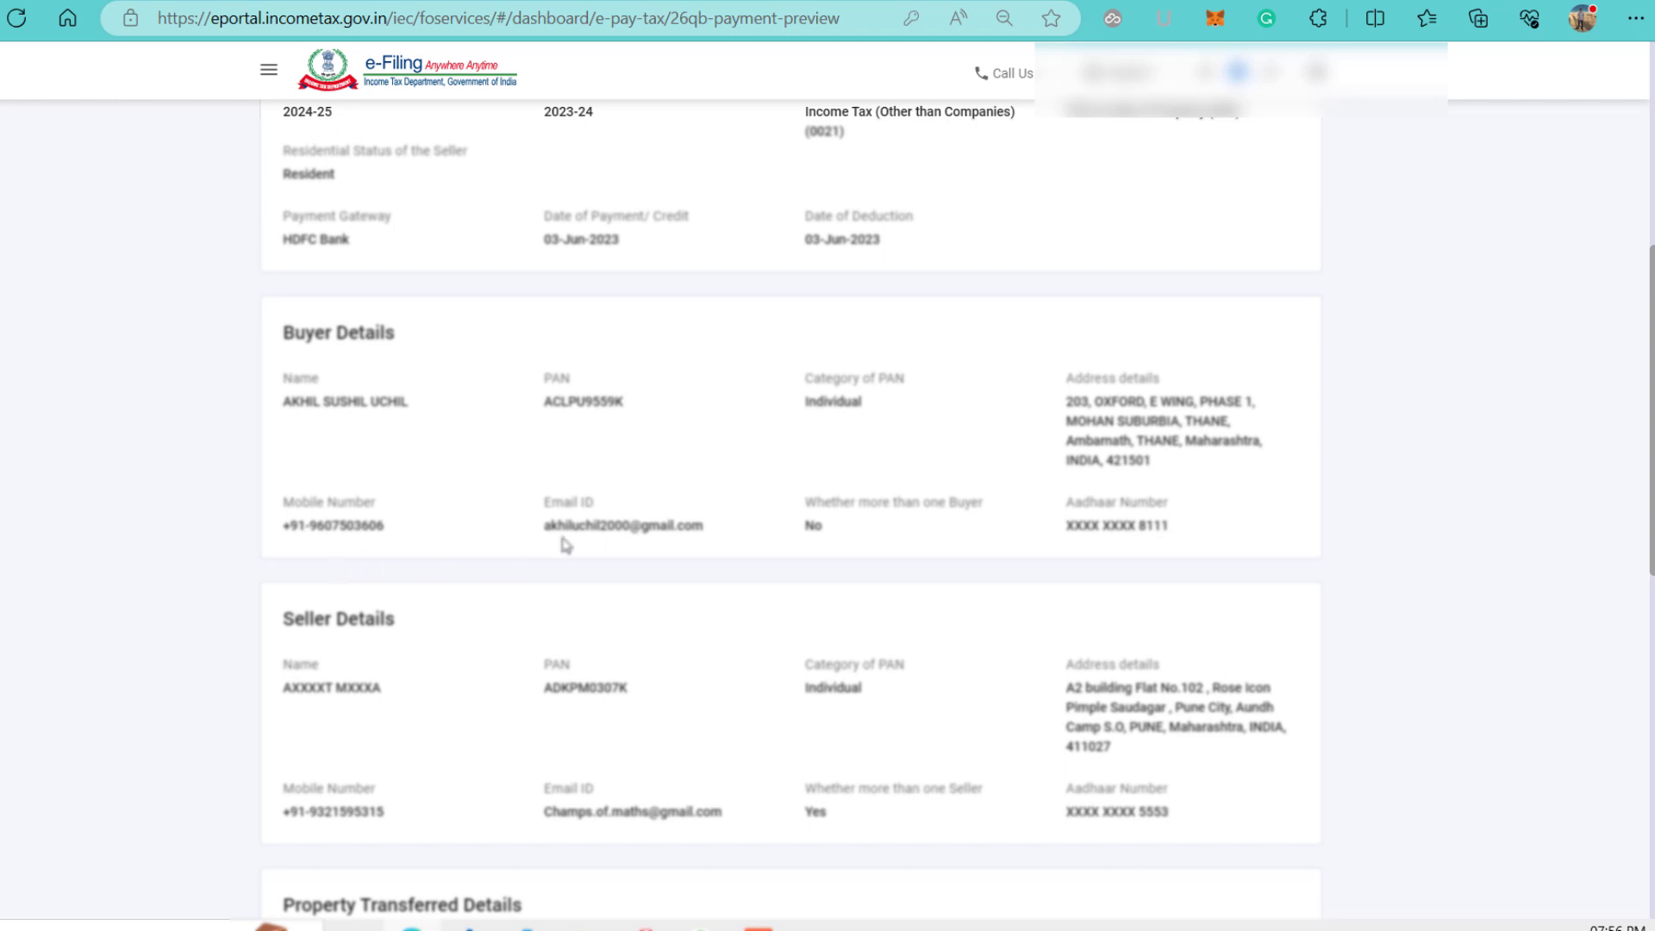
pyautogui.scroll(-3, 607, 541)
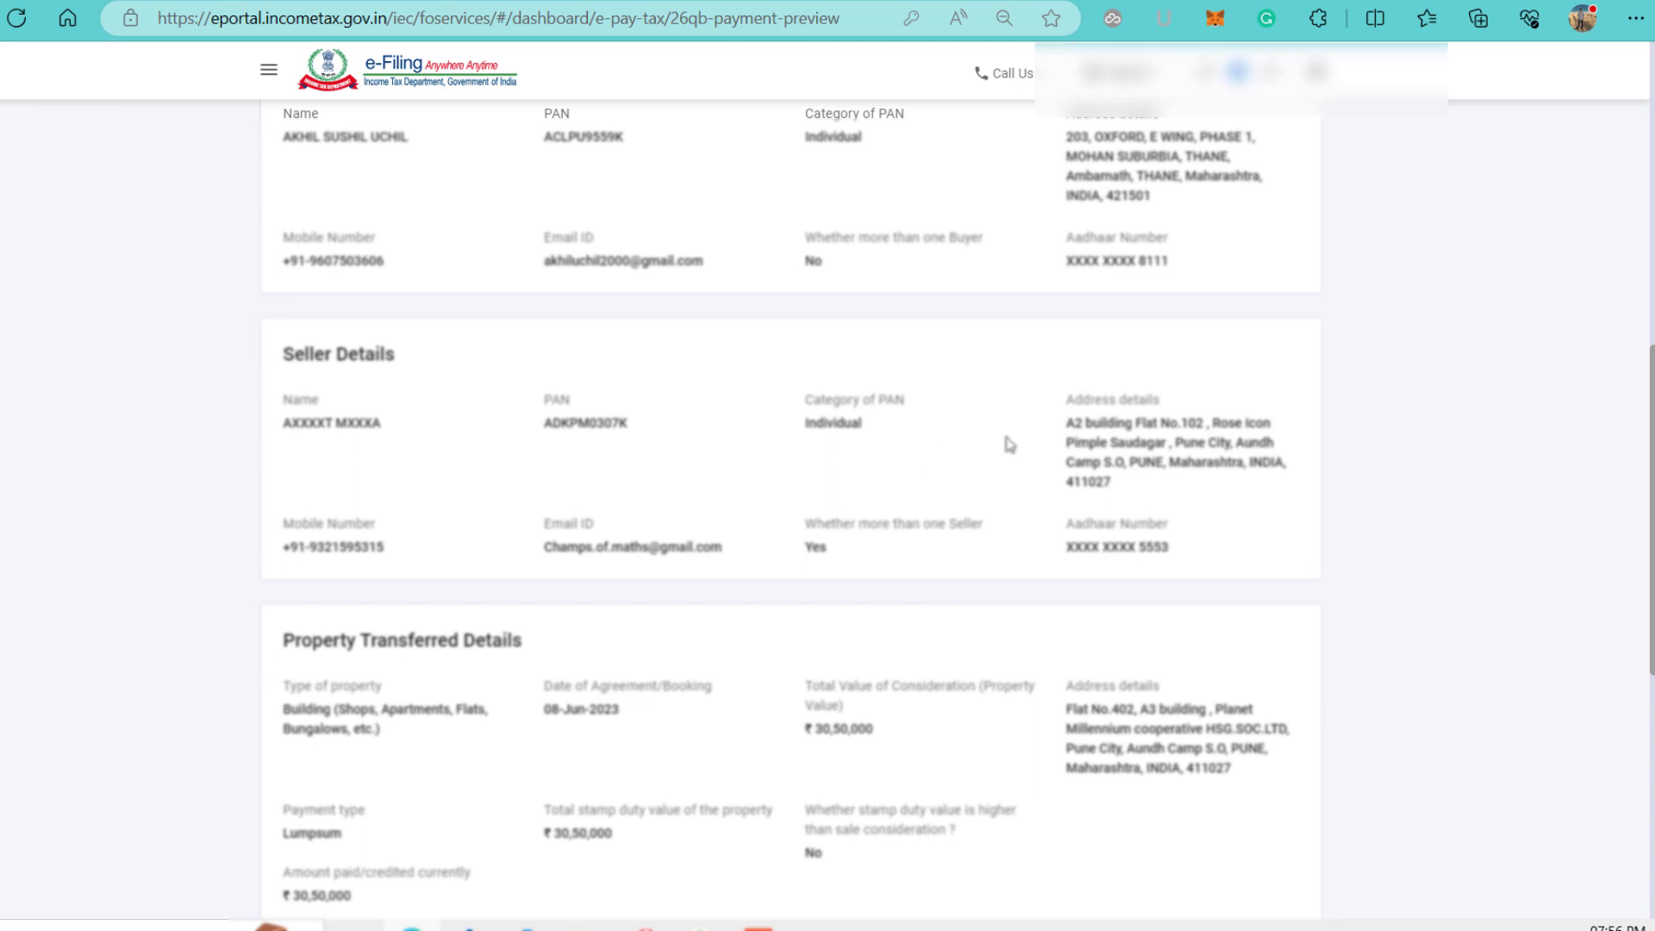
pyautogui.scroll(-2, 1103, 466)
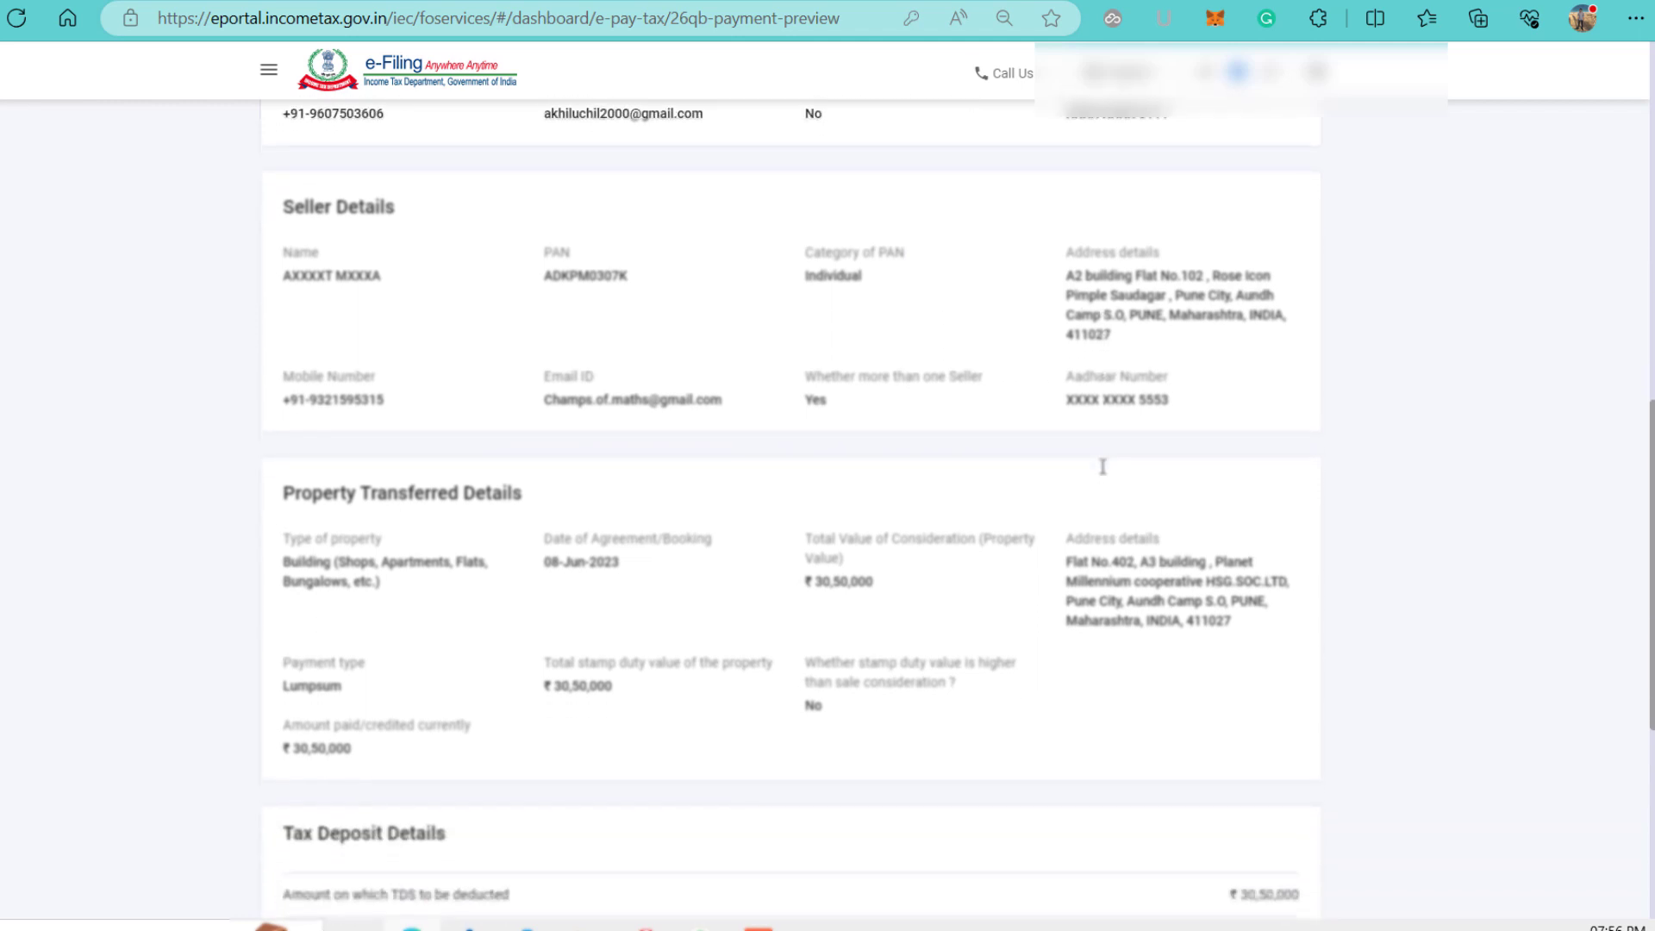
pyautogui.scroll(-1, 1104, 470)
pyautogui.scroll(-1, 1105, 473)
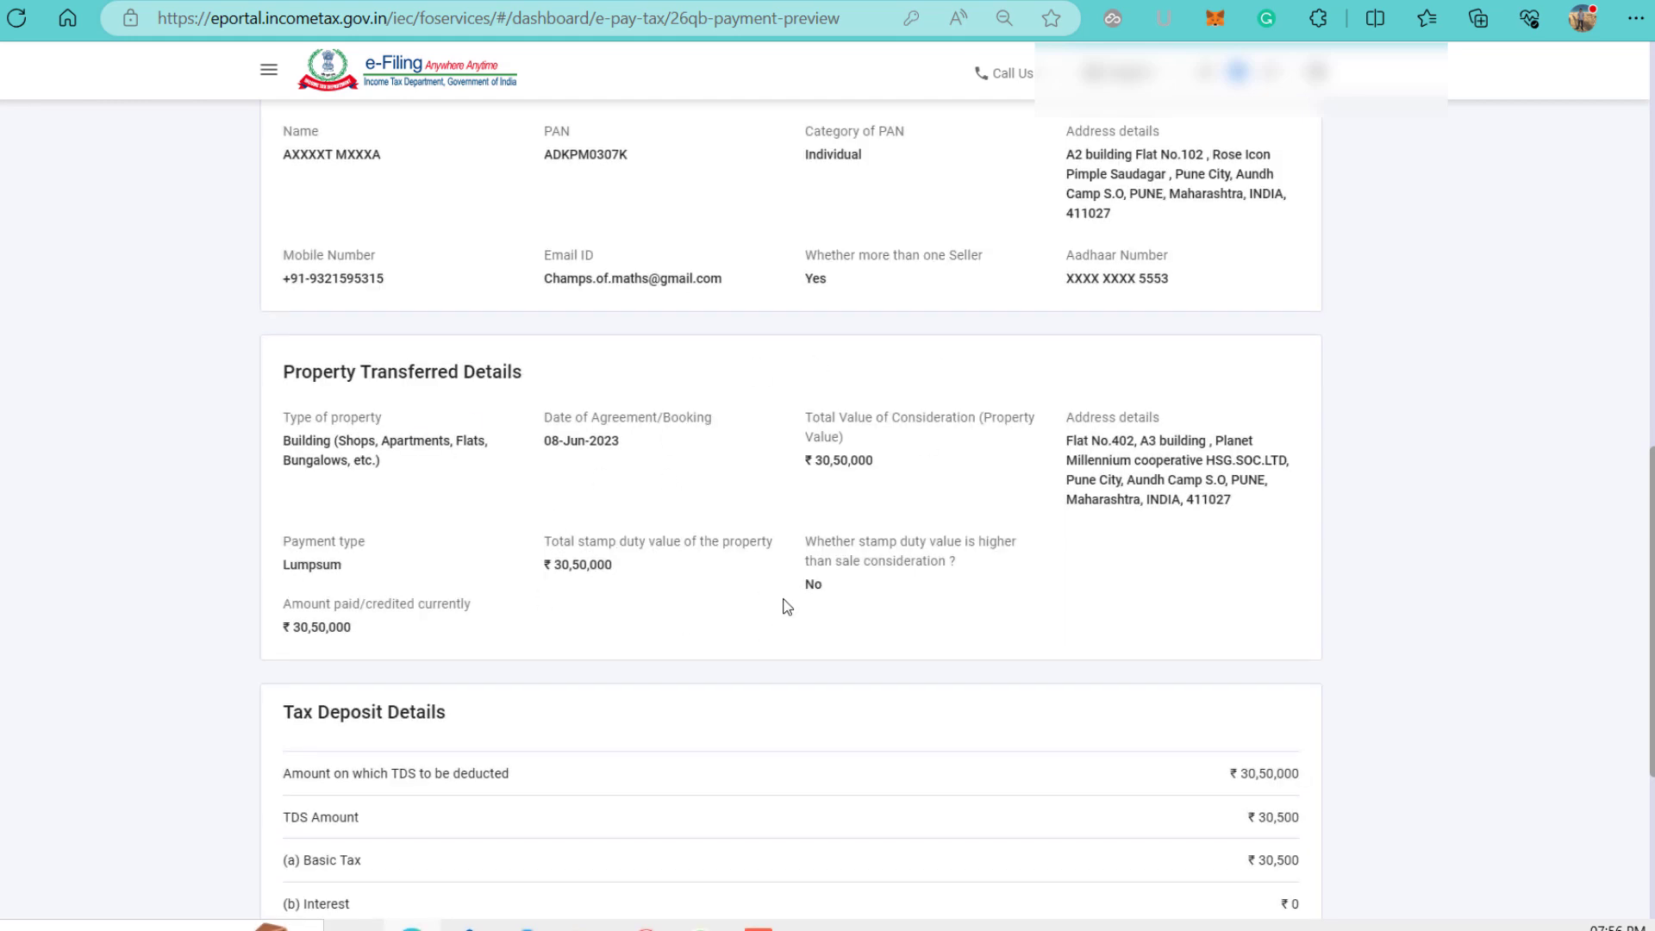
pyautogui.scroll(-4, 786, 606)
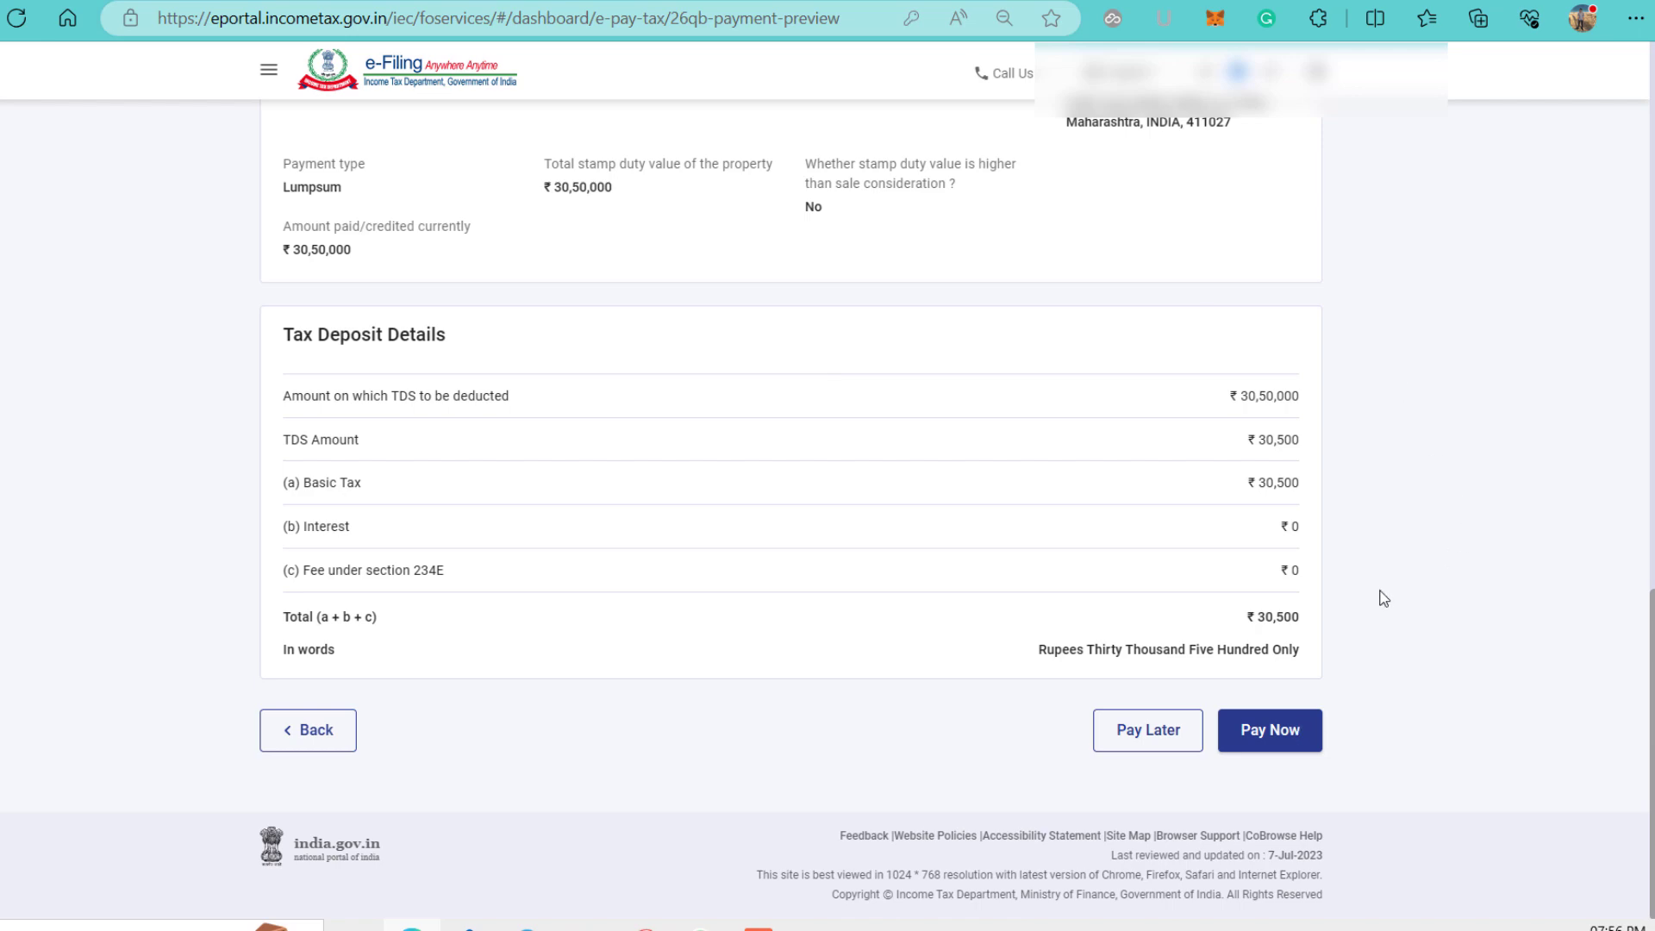
# Choose Pay Now, accept the terms and conditions, and submit the ₹30,500 challan to the bank.
pyautogui.click(1273, 740)
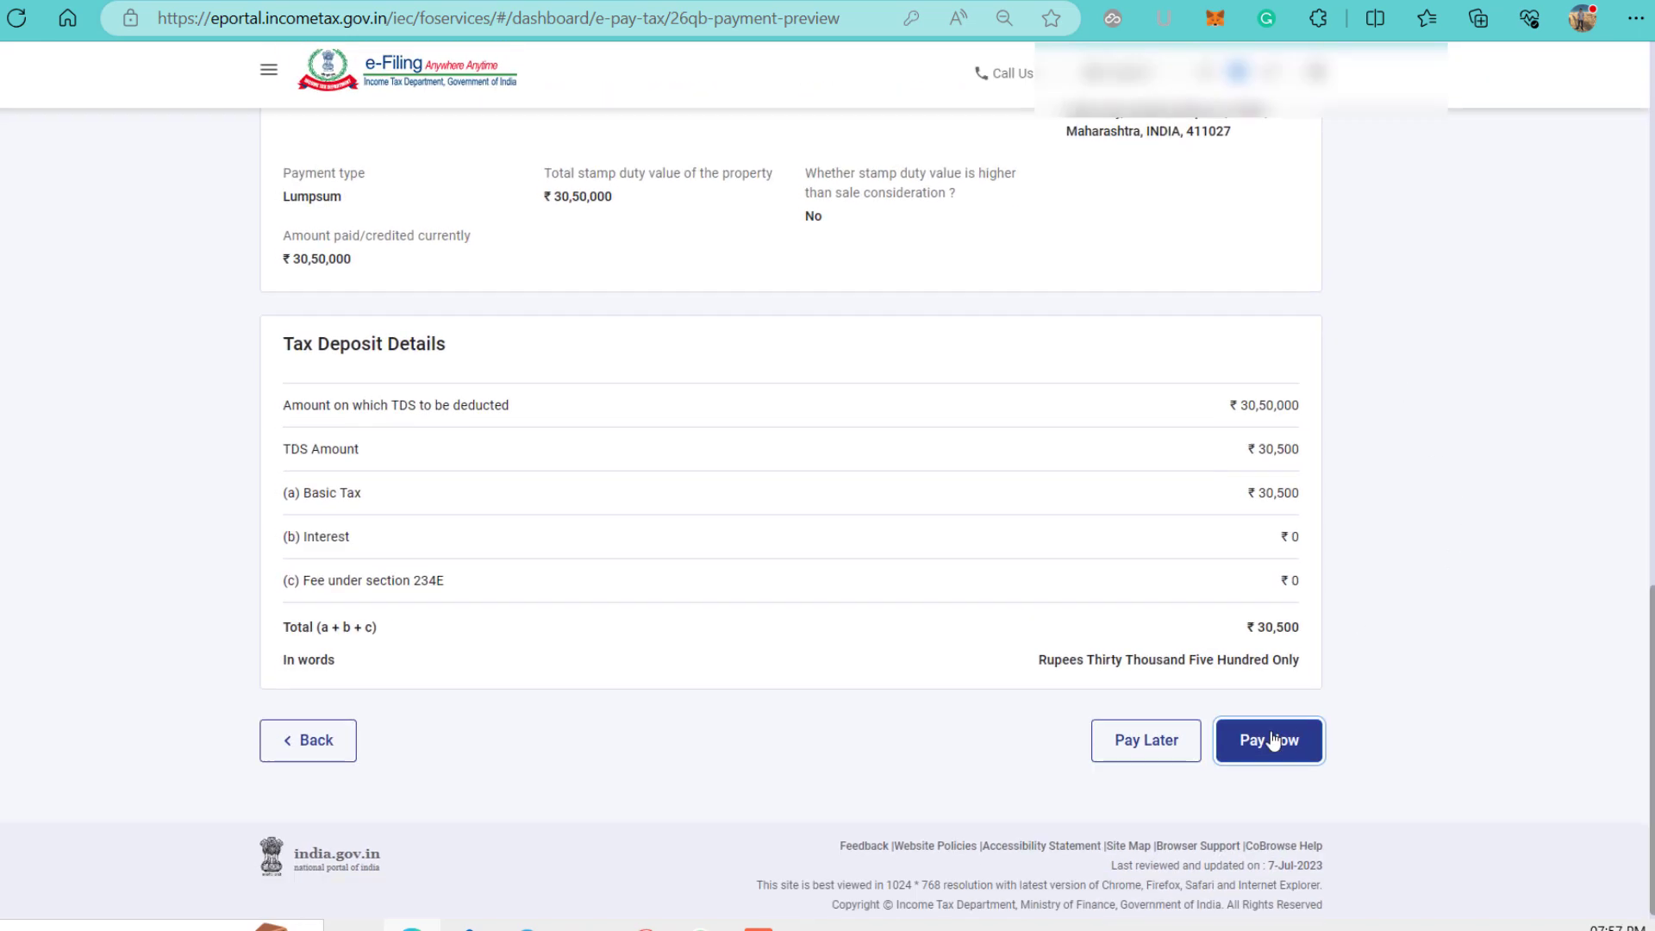
pyautogui.scroll(-15, 956, 515)
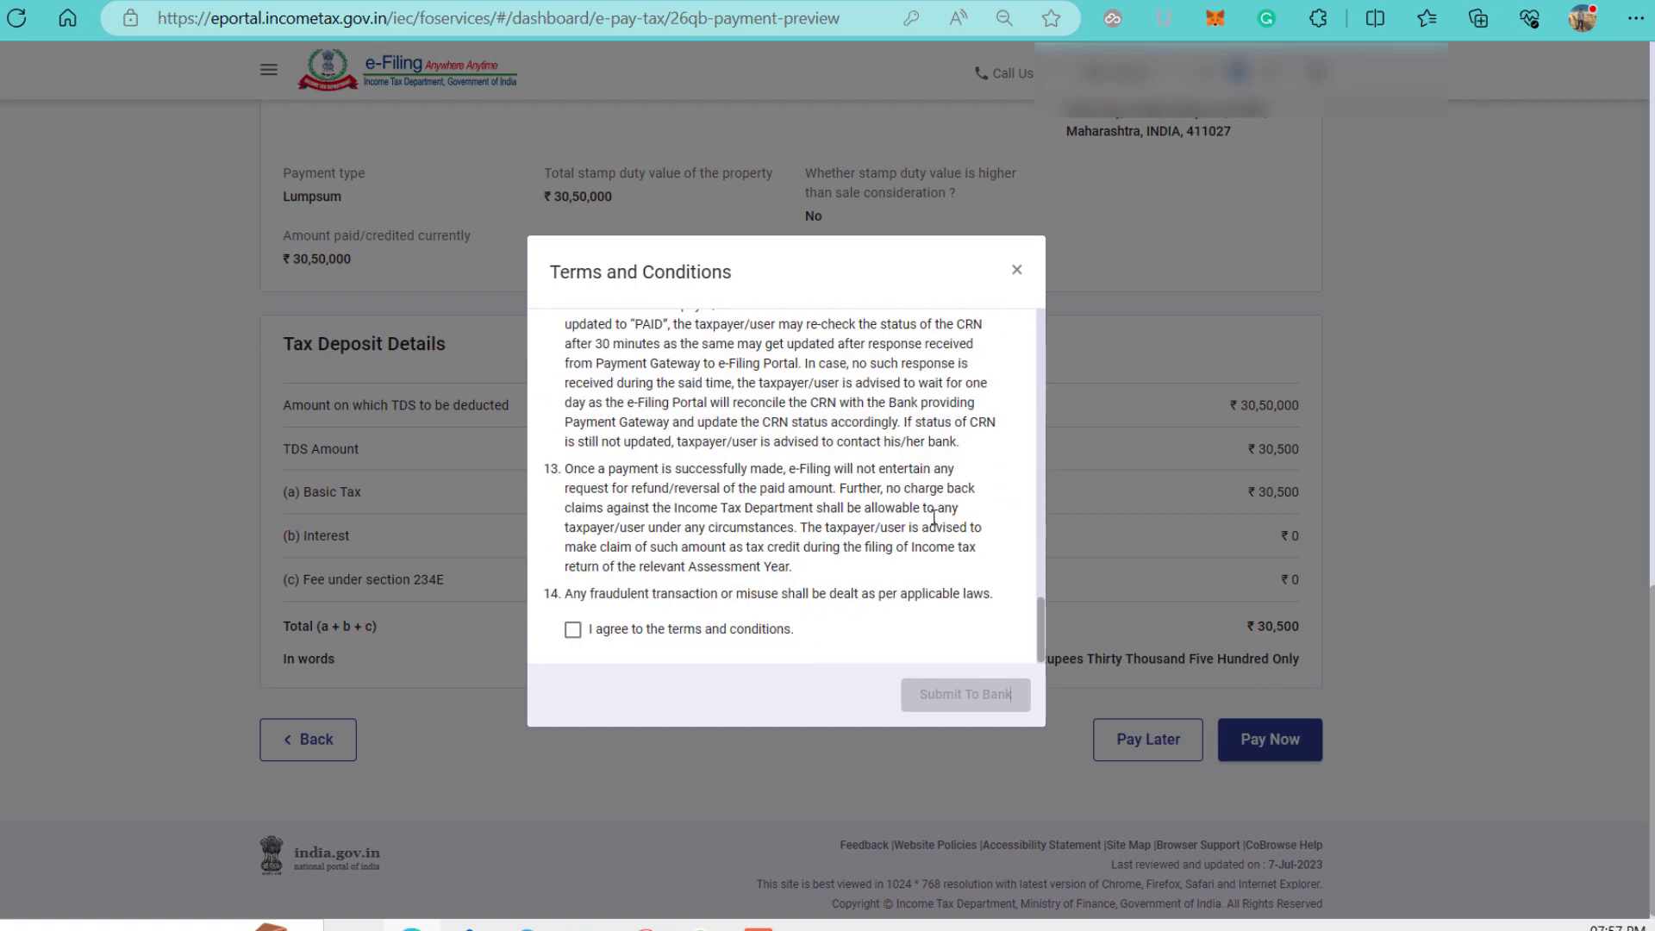
pyautogui.click(573, 629)
pyautogui.click(965, 695)
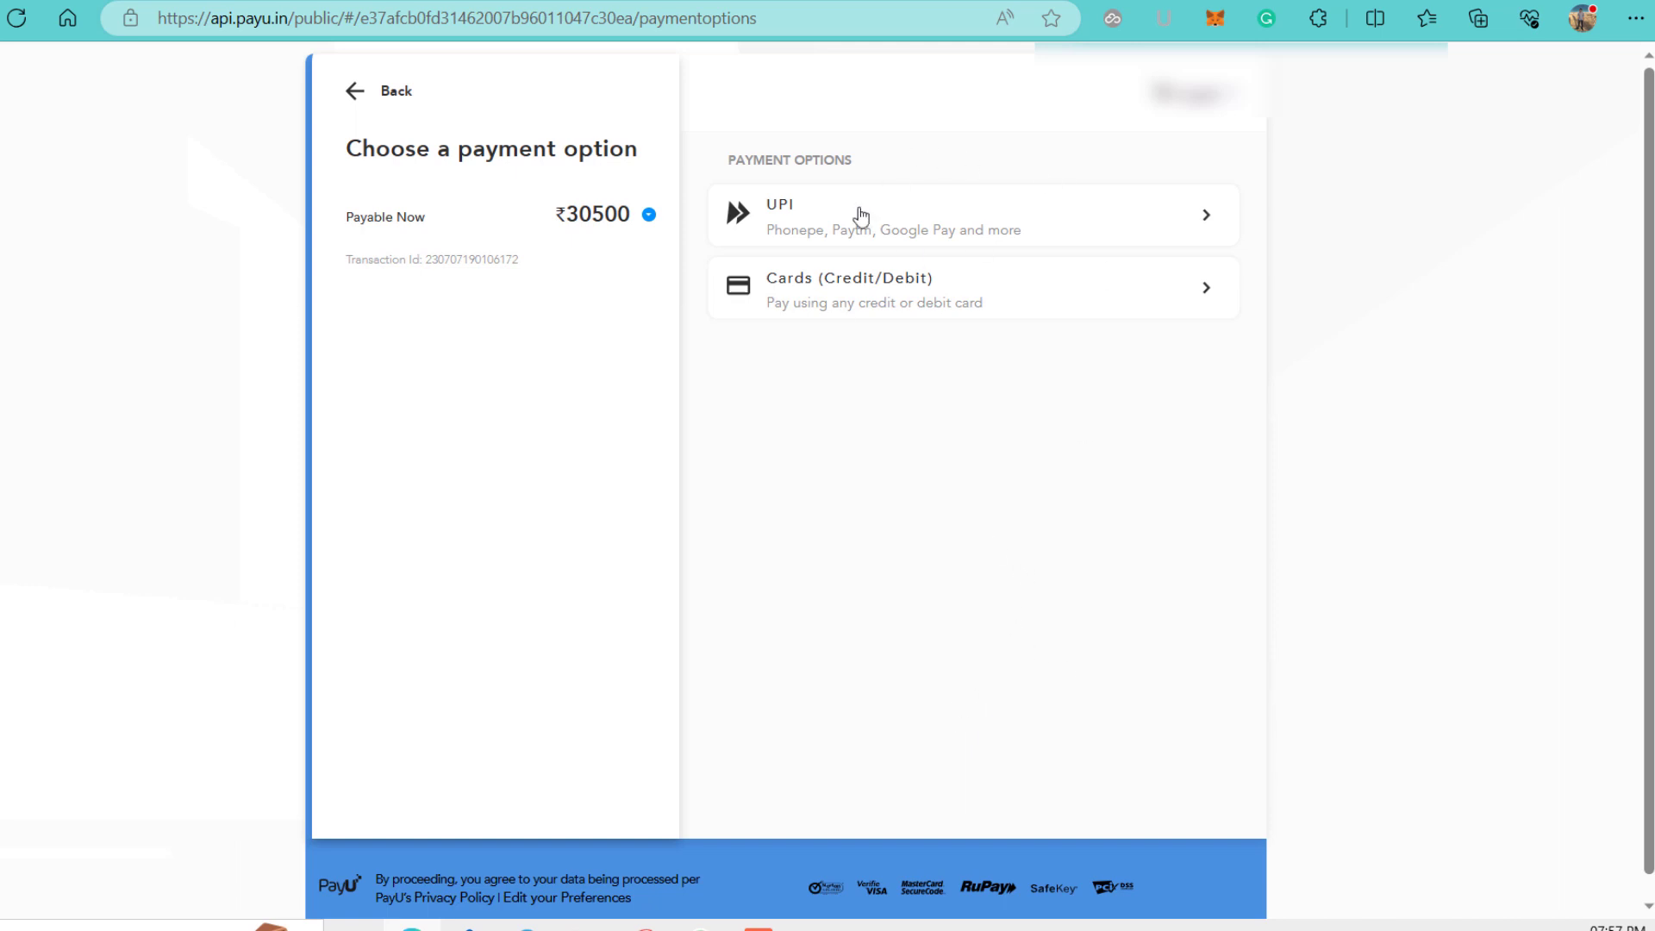
# Pay by card on PayU, entering the card number, expiry, CVV and the cardholder's name.
pyautogui.click(1065, 312)
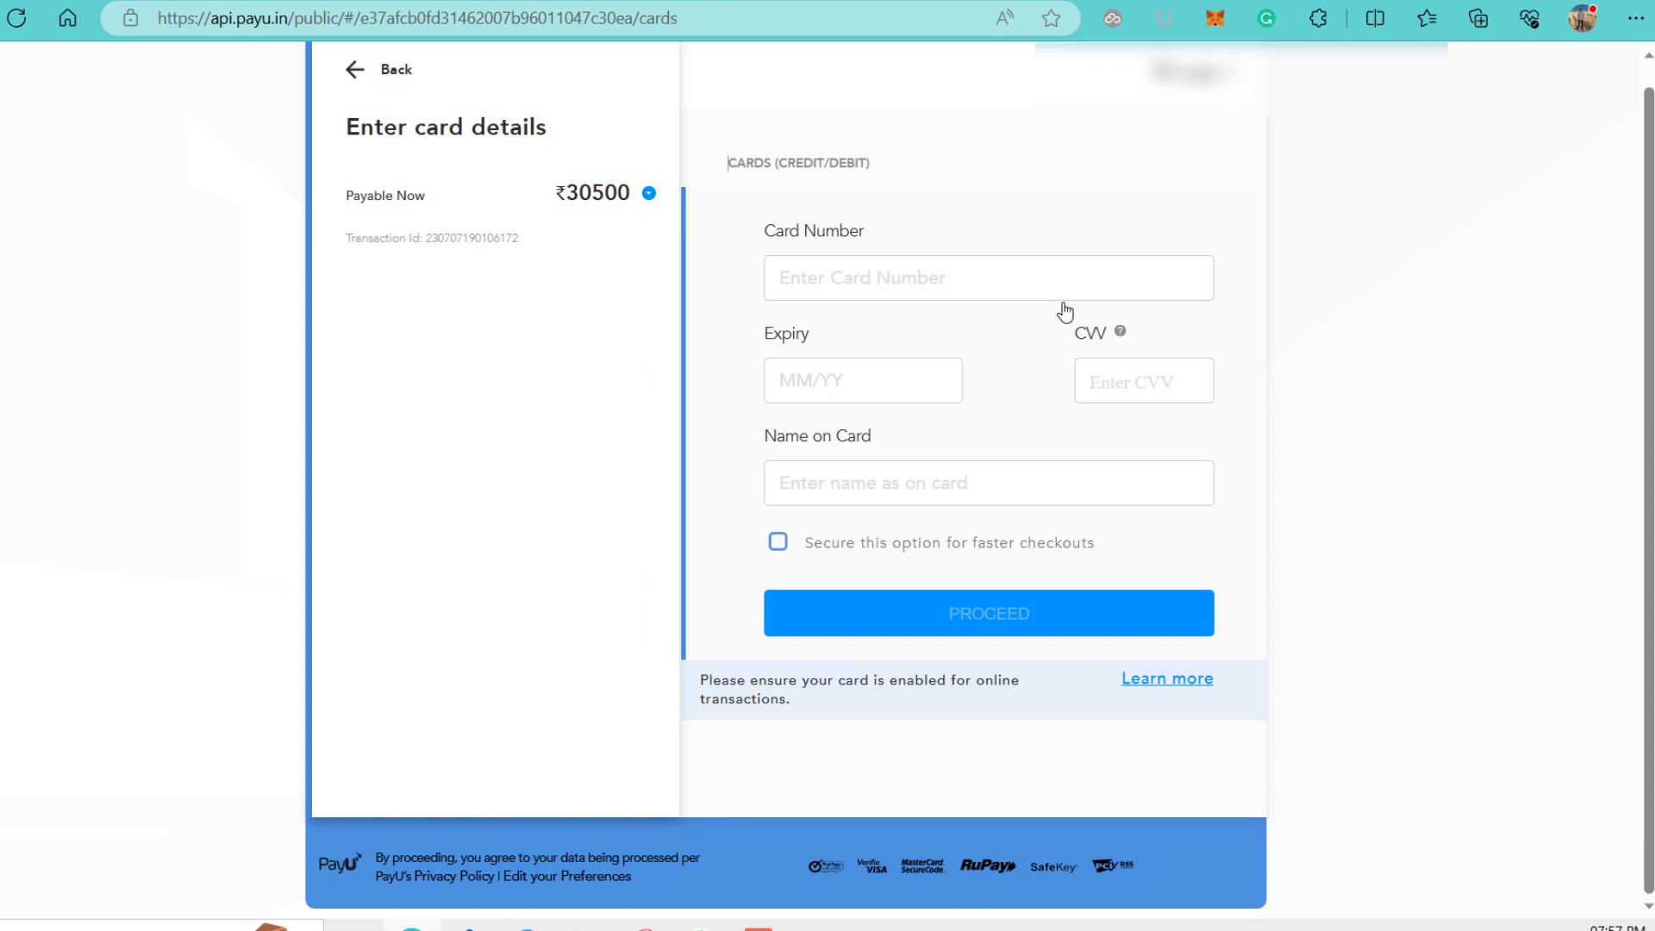
pyautogui.click(970, 282)
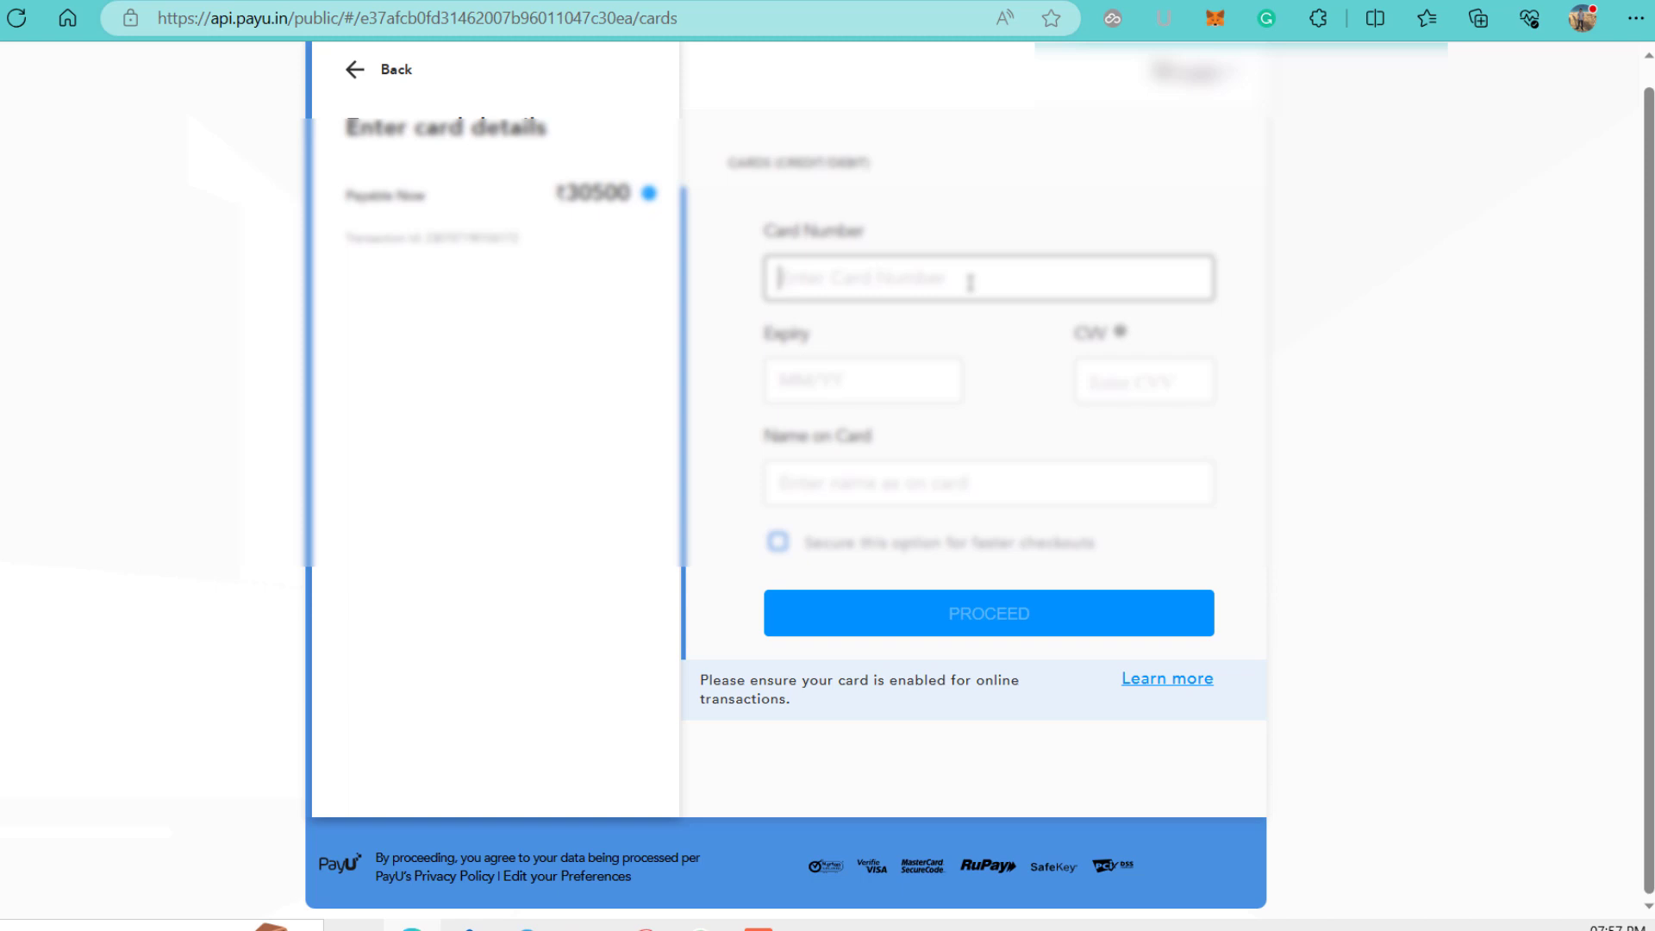
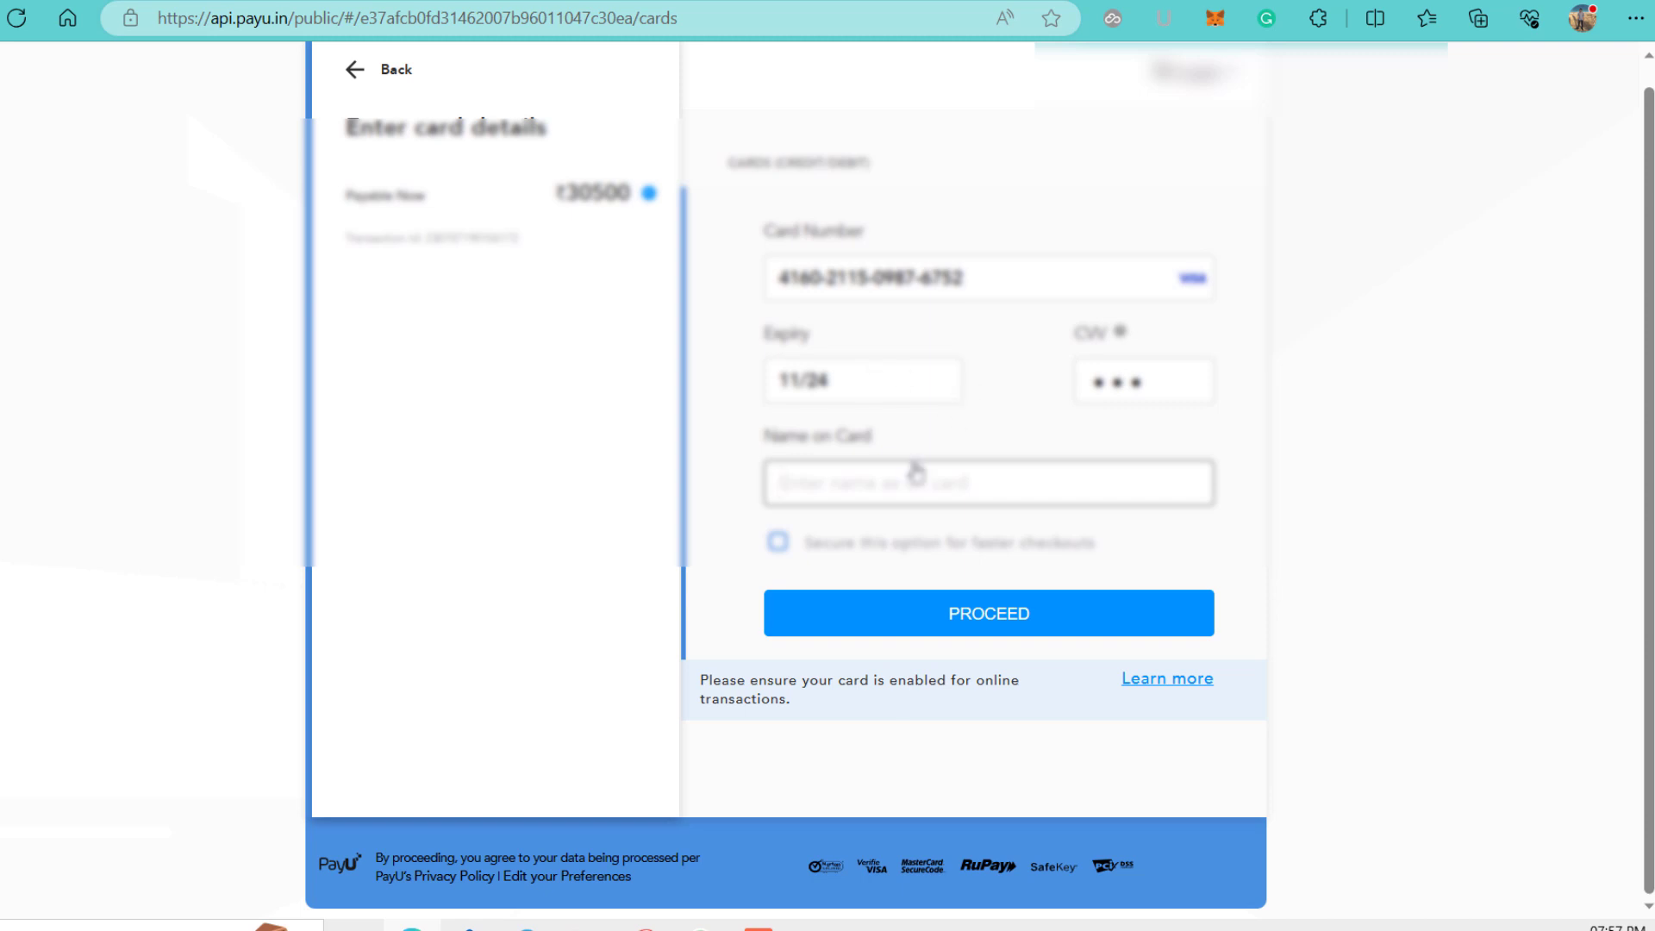
pyautogui.click(901, 485)
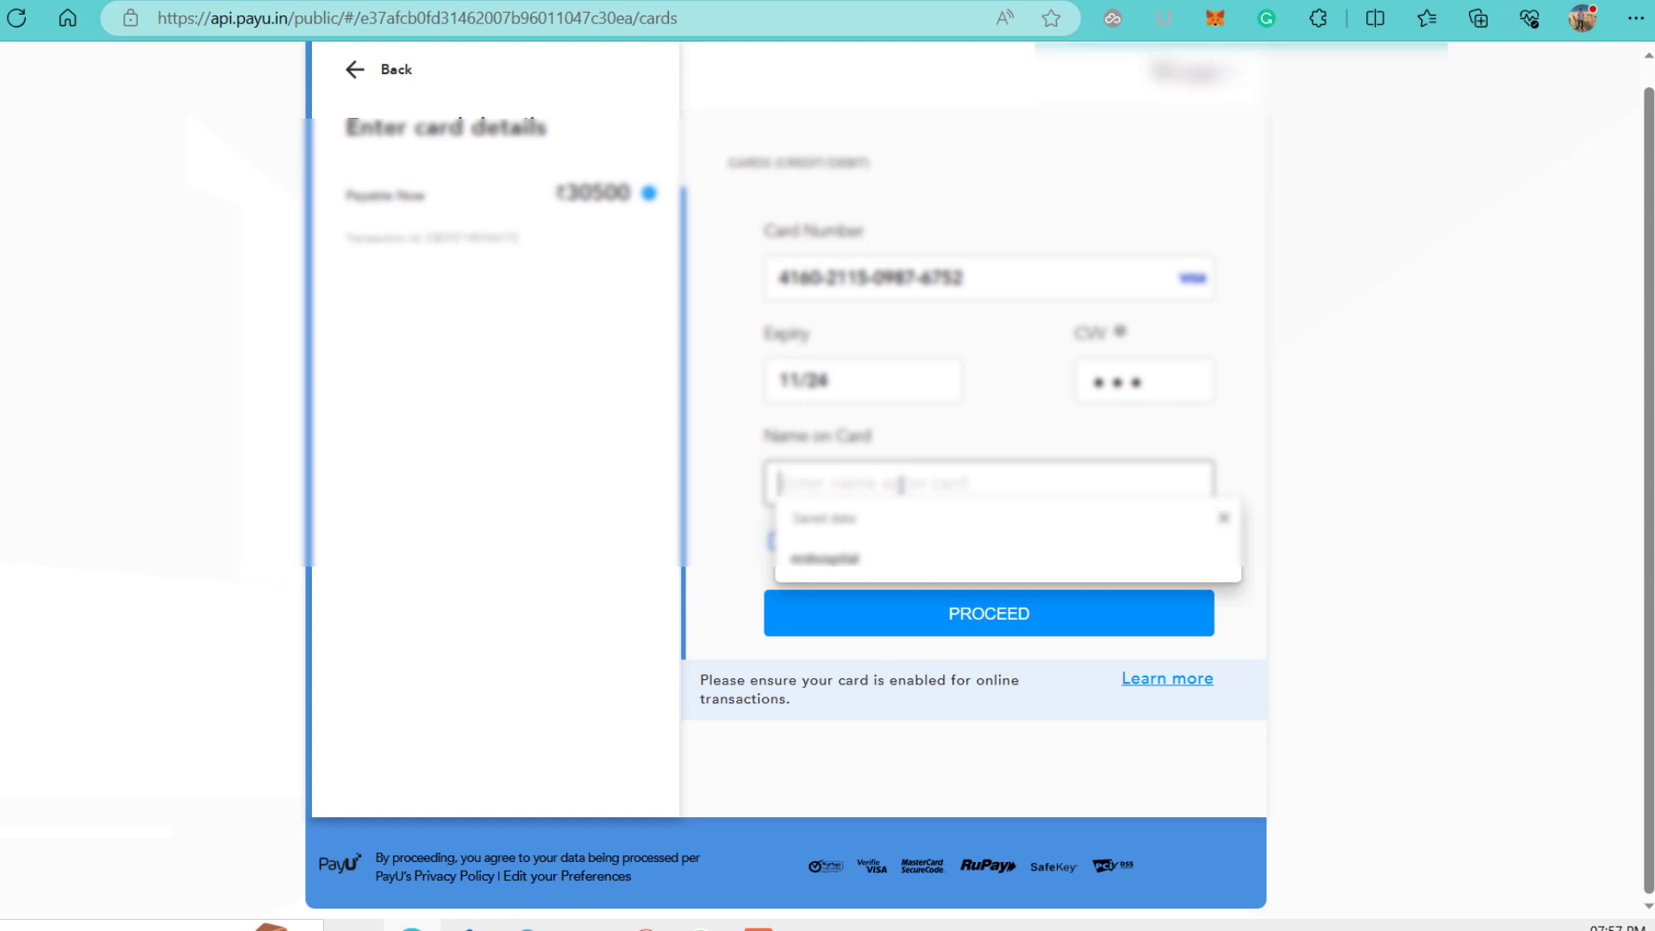
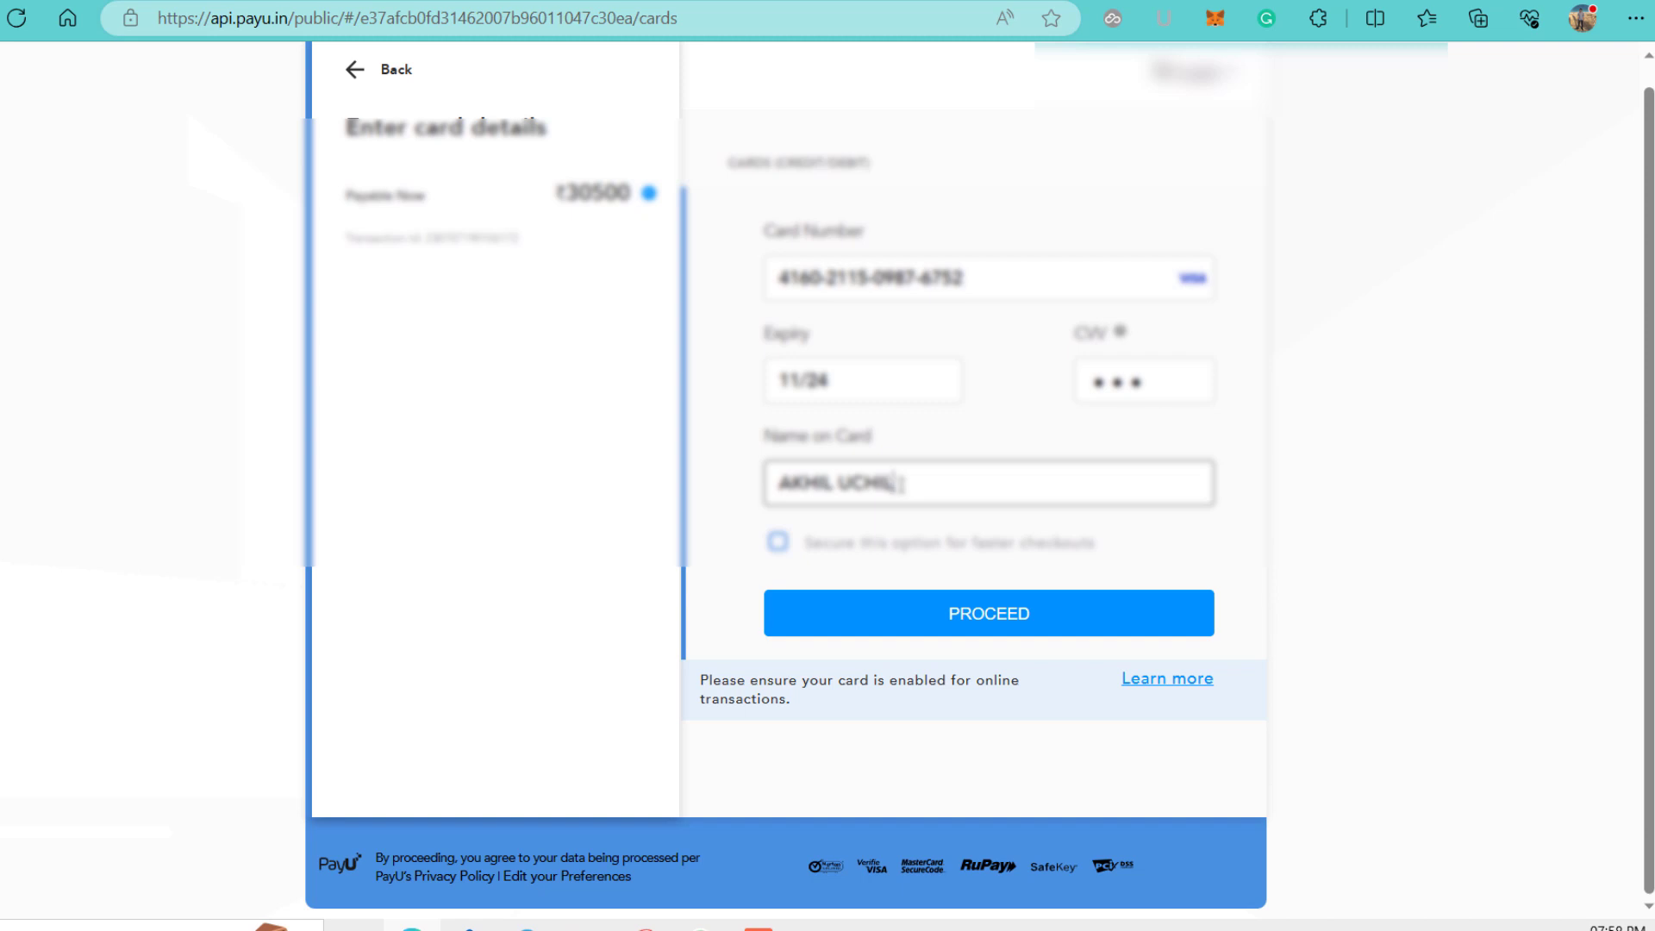
# Proceed to HDFC NetSafe and authorise the ₹30500 charge with the one-time password.
pyautogui.click(1049, 617)
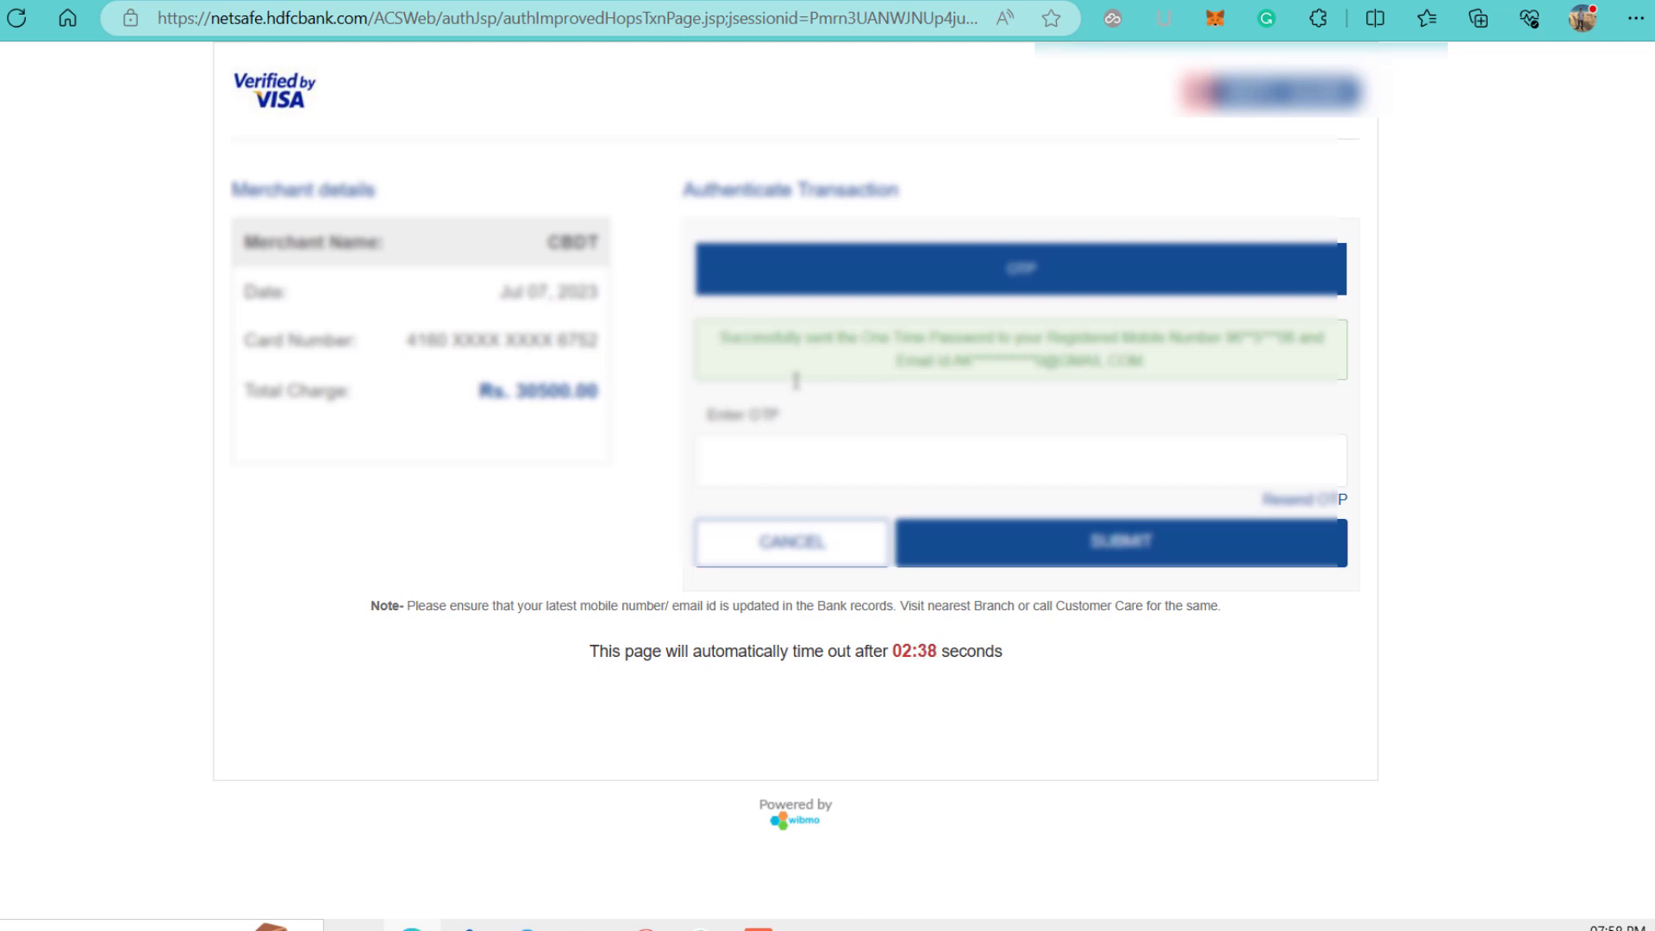
pyautogui.click(825, 461)
pyautogui.write('••')
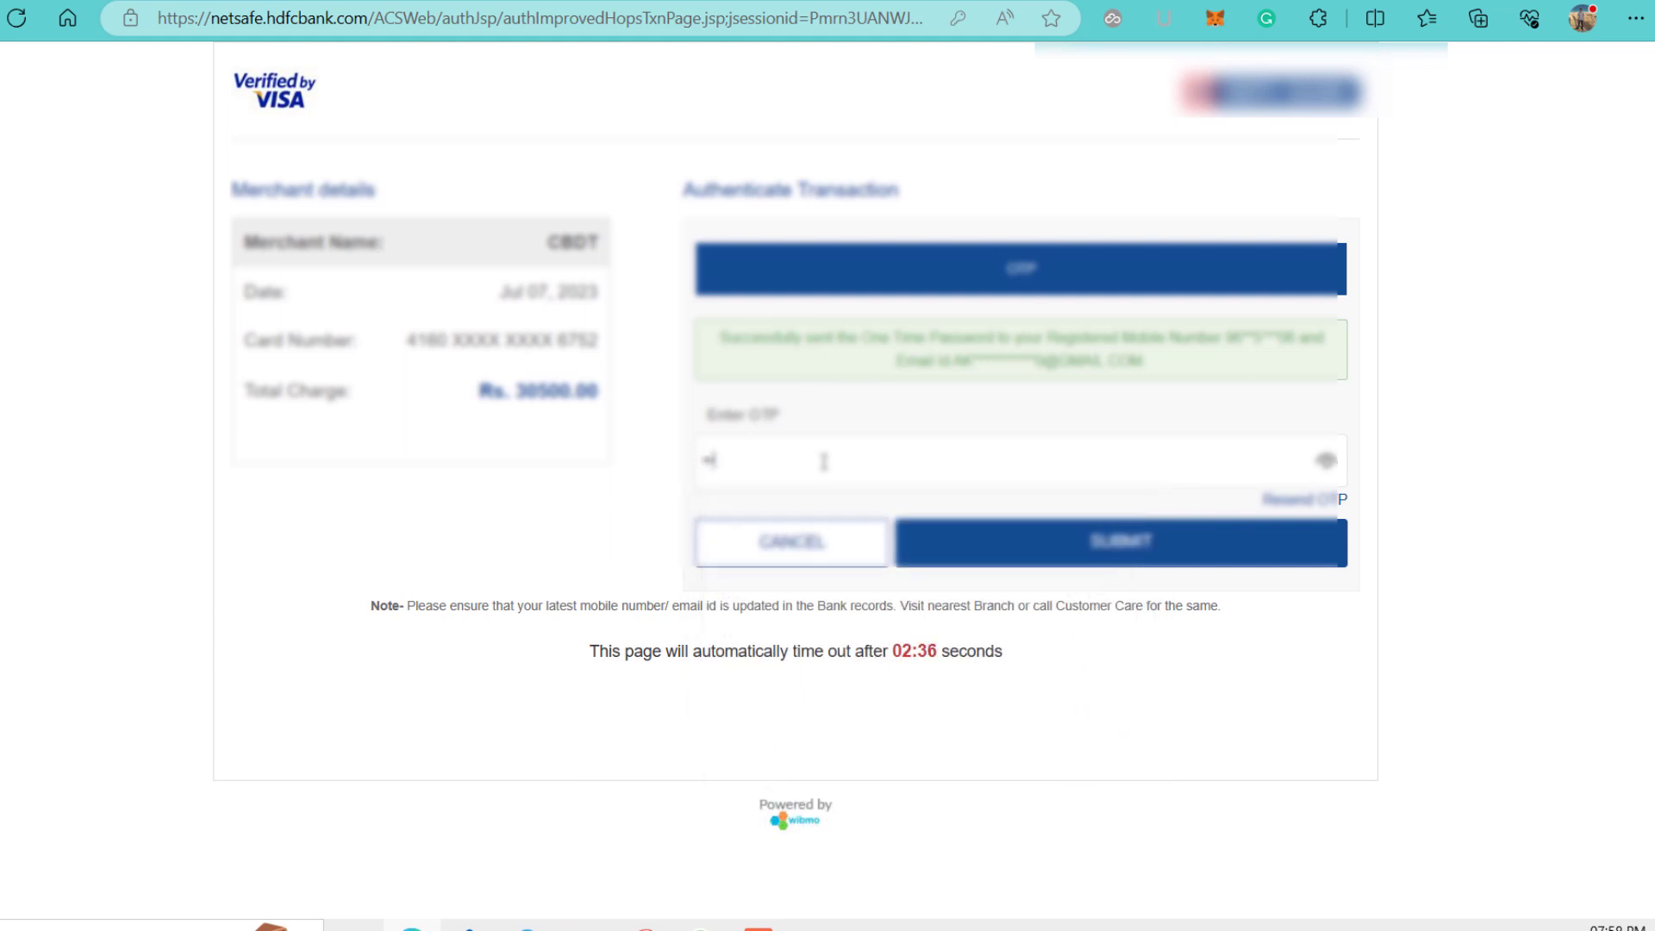
pyautogui.write('••••')
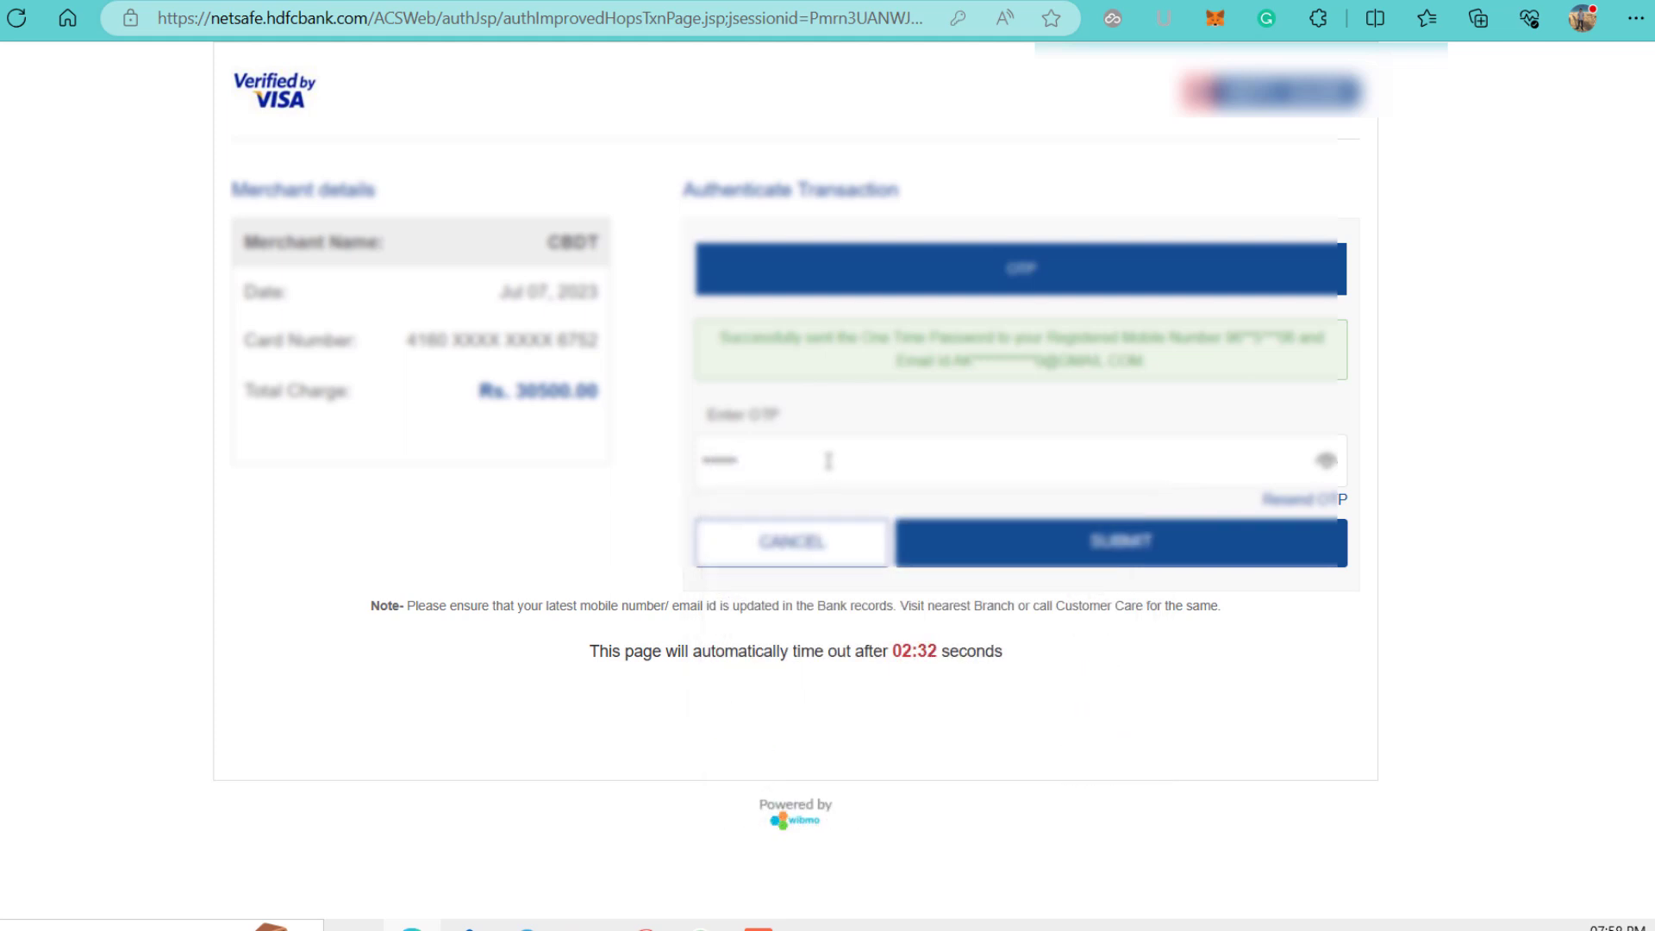
pyautogui.click(1150, 558)
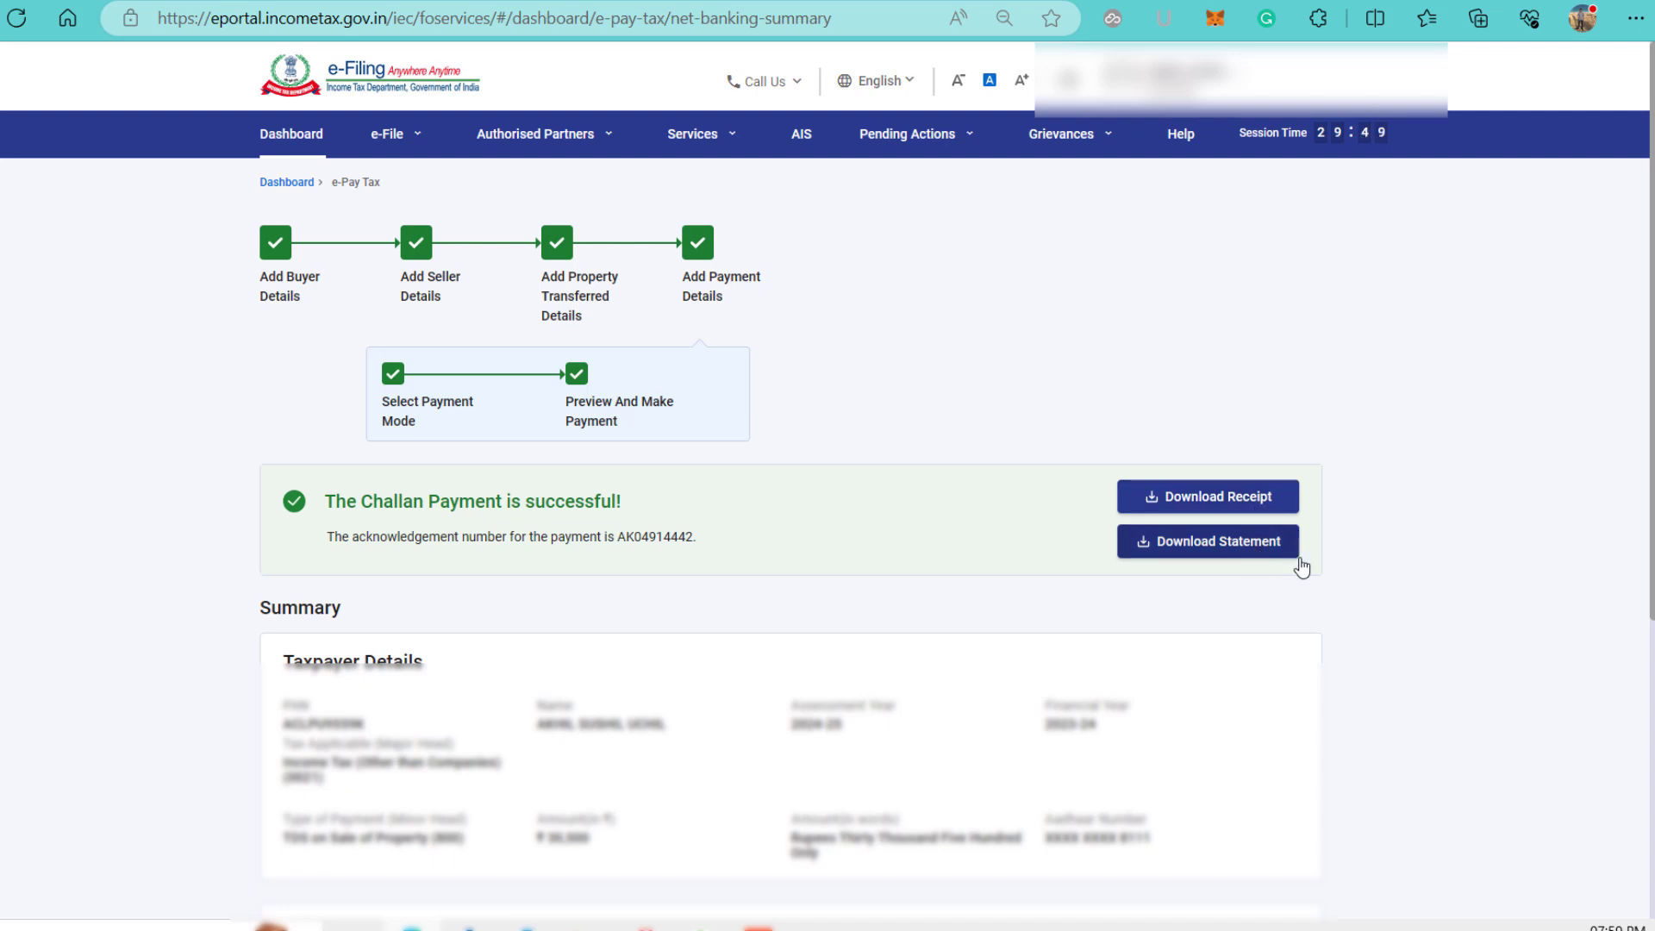
# Download the Form 26QB challan receipt and the payment statement from the success page.
pyautogui.click(1257, 512)
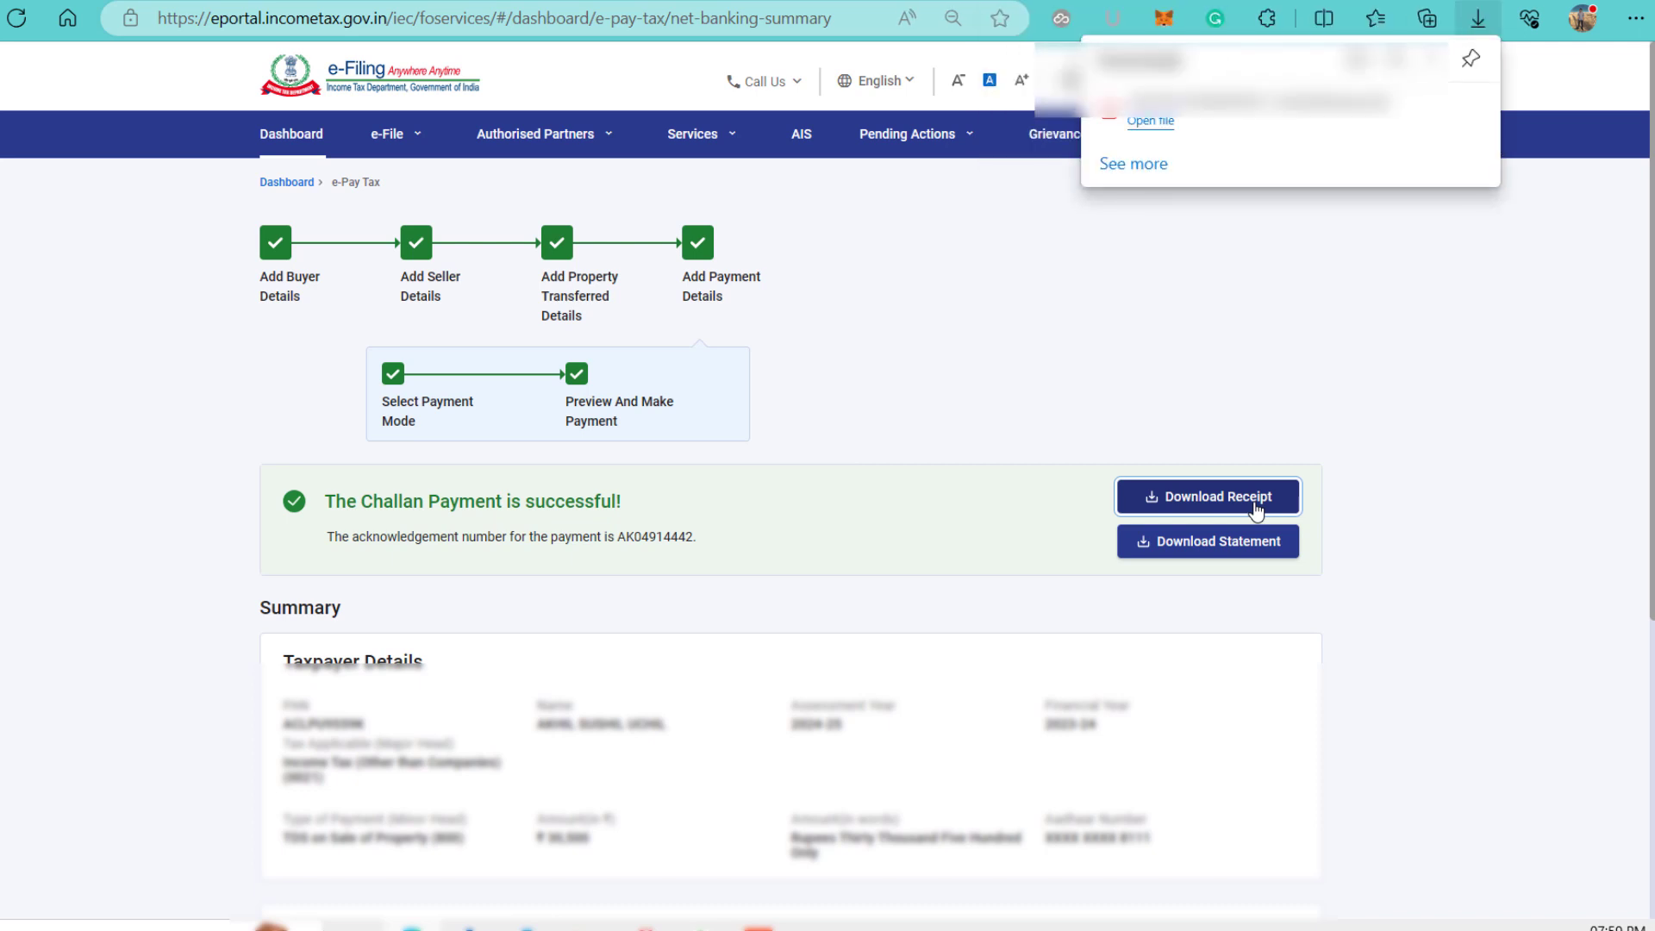
pyautogui.click(1236, 547)
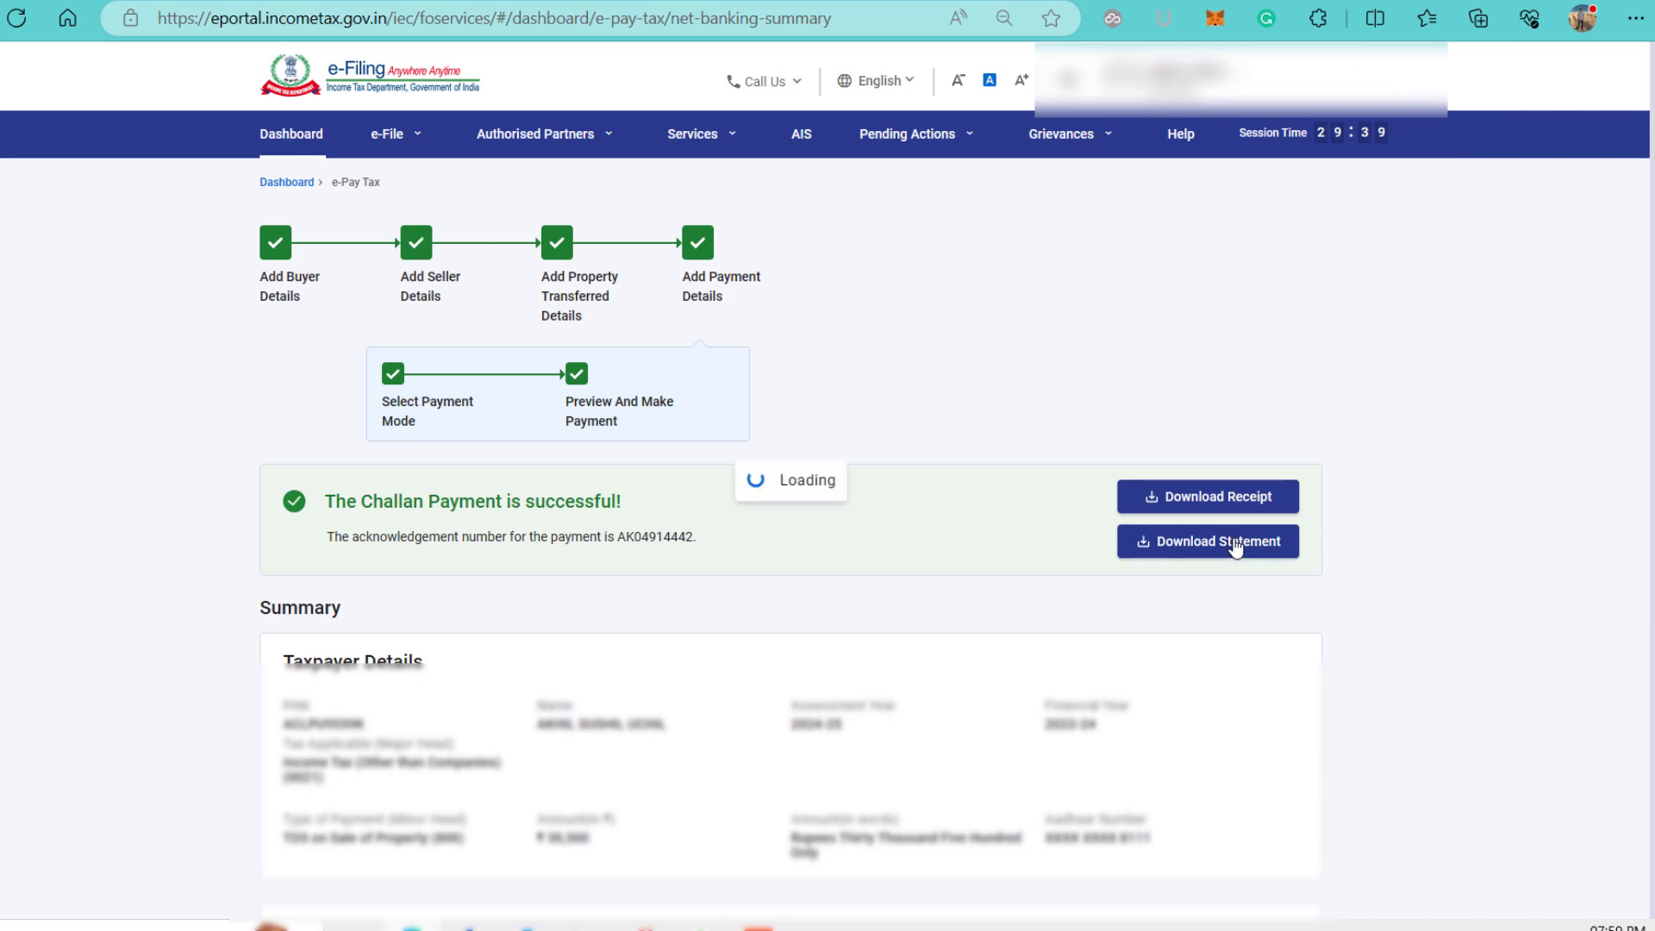